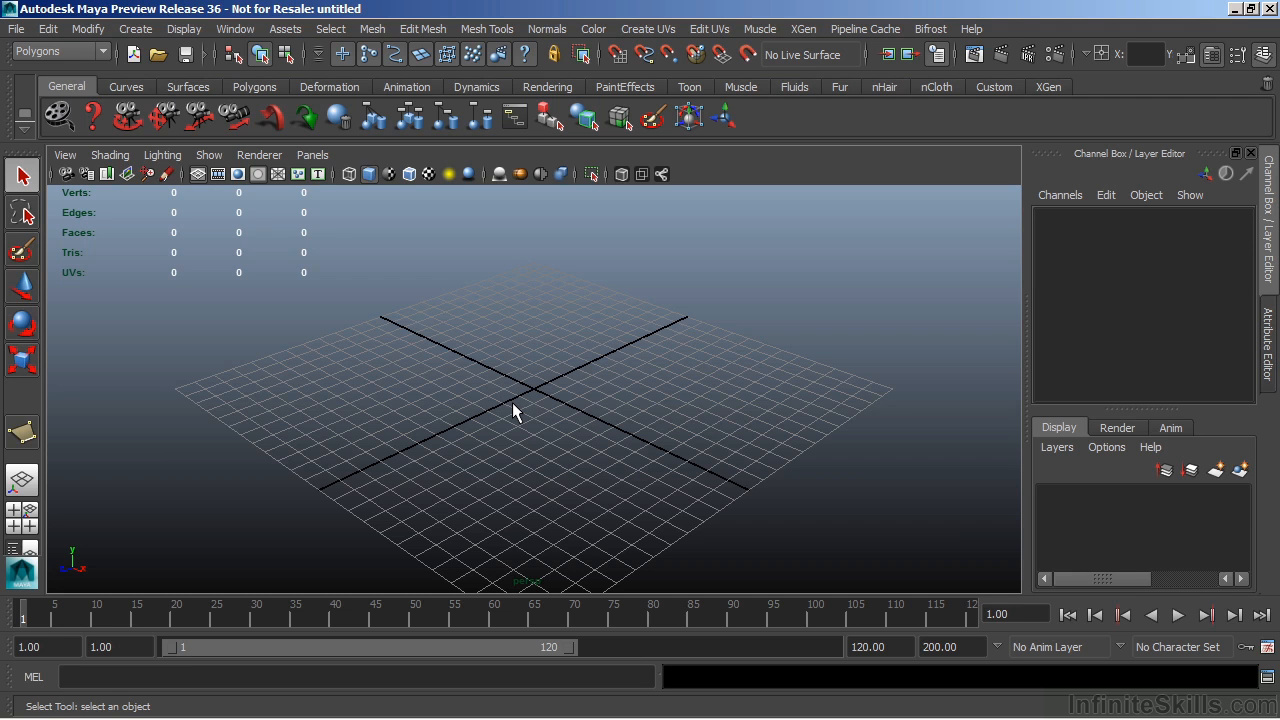
Step: Create a polygon sphere at the center of the grid
click(135, 28)
mouse_move(168, 90)
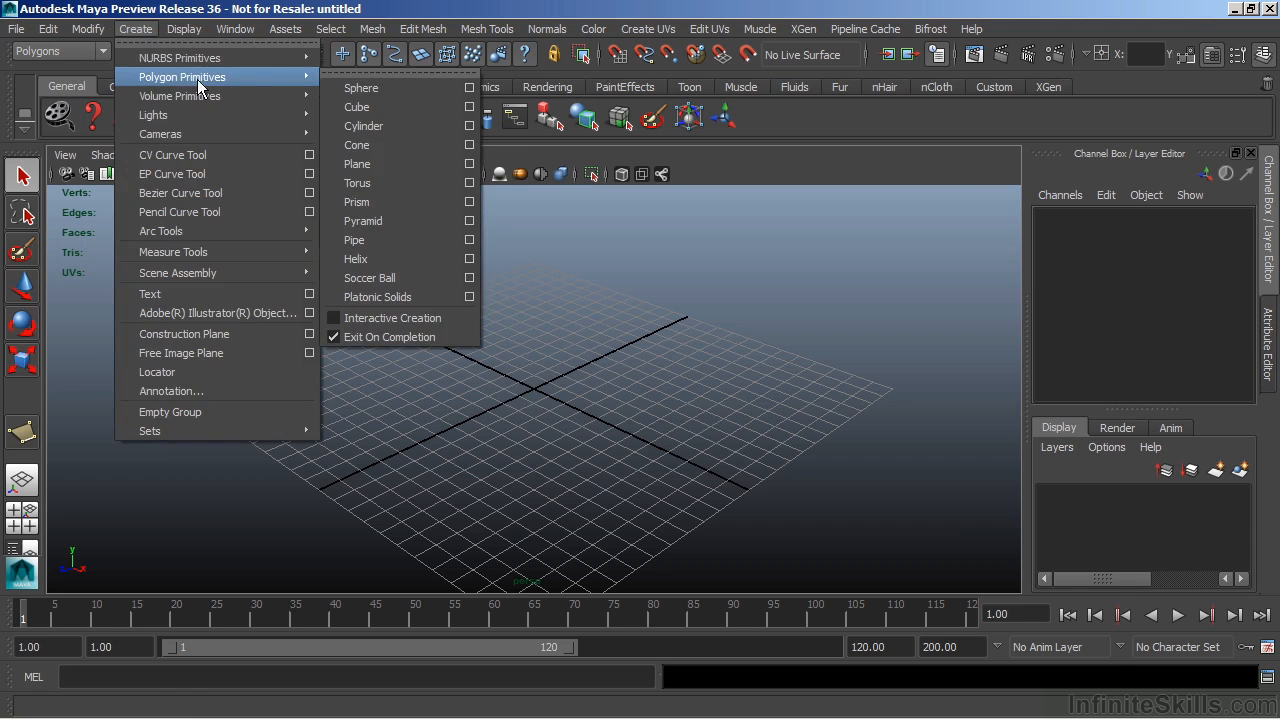
click(363, 88)
scroll(449, 449, up, 5)
alt+drag(387, 324, 433, 331)
scroll(500, 408, up, 3)
Step: Switch the sphere to edge selection and select a full horizontal edge loop on its upper half
mouse_move(547, 262)
right_down()
mouse_move(547, 308)
mouse_move(547, 225)
mouse_move(497, 263)
mouse_move(505, 288)
mouse_move(548, 288)
mouse_move(550, 265)
right_up()
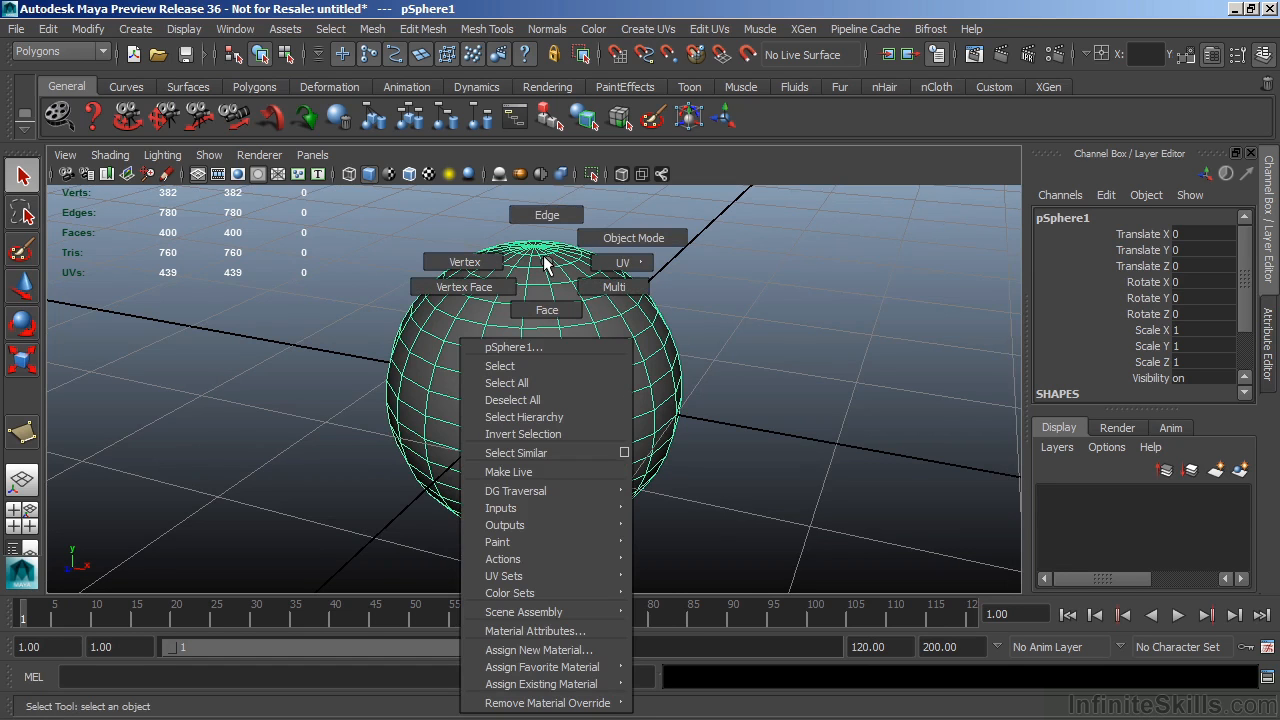
right_drag(545, 263, 541, 217)
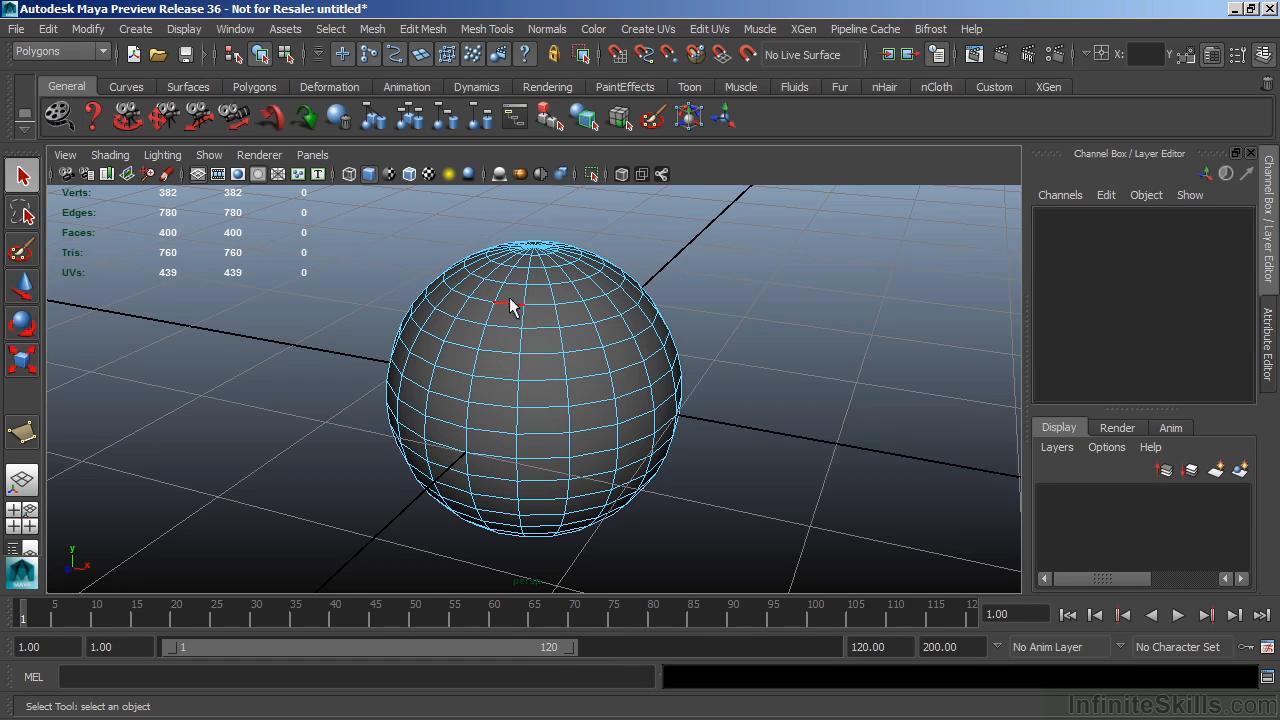
click(541, 338)
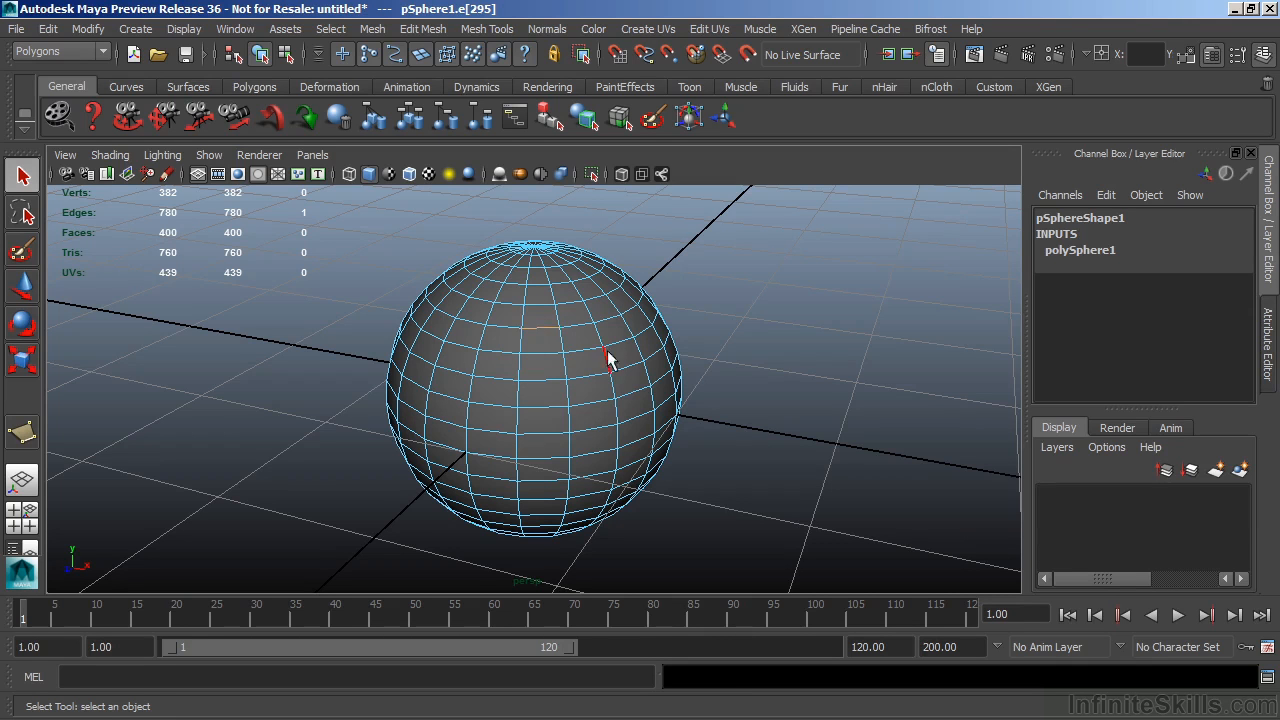
double_click(539, 337)
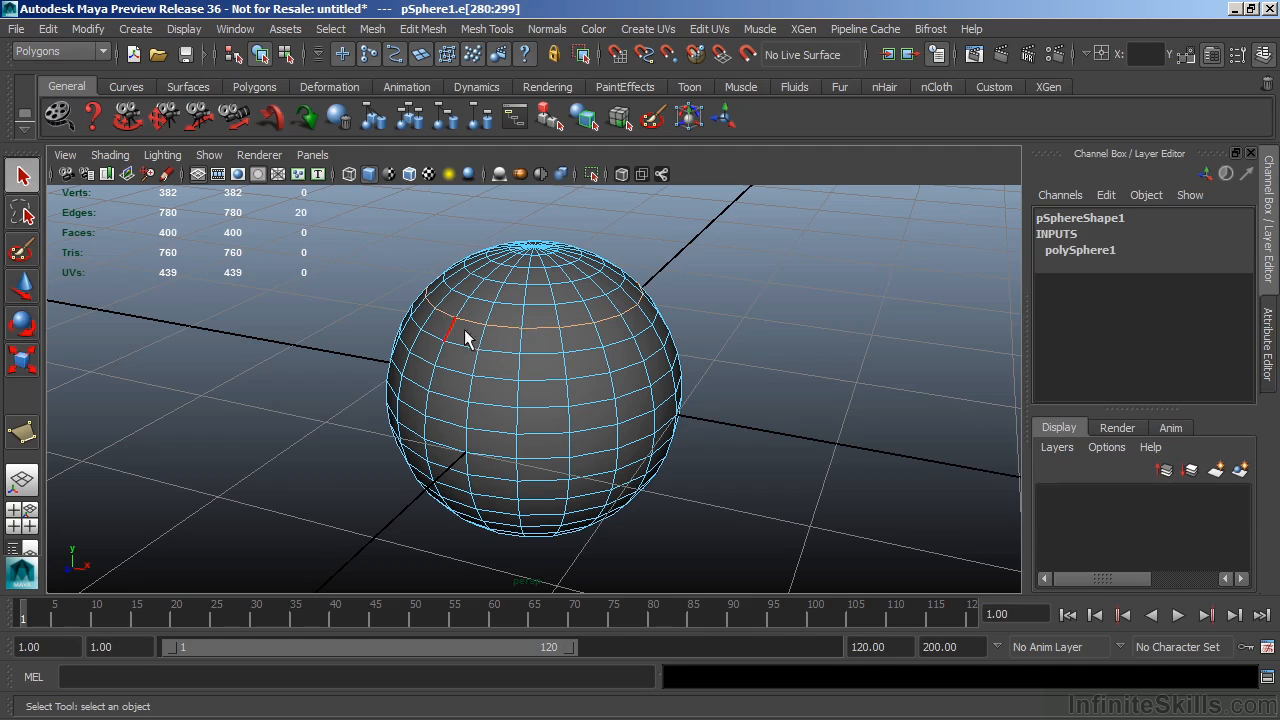
Step: Select three horizontal edge loops and two vertical edge loops together on the sphere
alt+drag(743, 397, 585, 368)
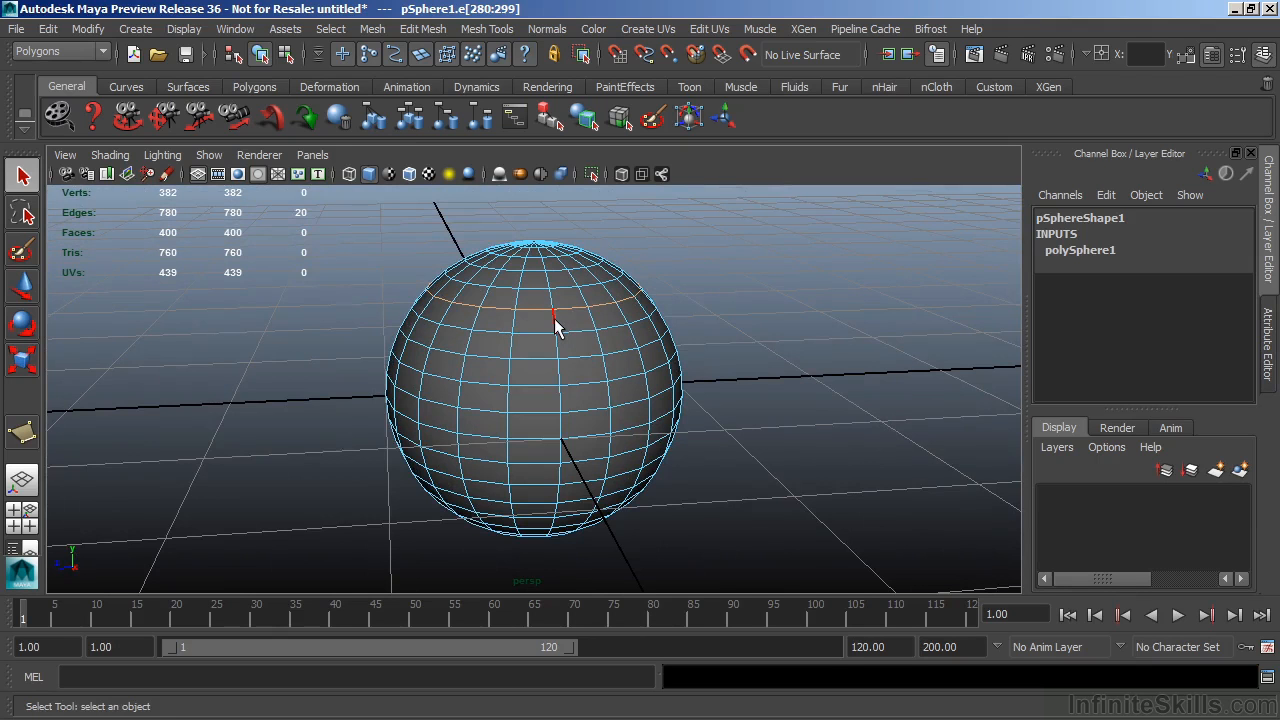
double_click(555, 320)
shift+click(536, 336)
mouse_move(754, 423)
alt+mouse_down()
mouse_move(689, 417)
mouse_move(783, 414)
mouse_move(749, 420)
mouse_move(772, 428)
alt+mouse_up()
shift+double_click(599, 388)
shift+double_click(568, 294)
alt+drag(640, 434, 532, 424)
shift+double_click(568, 306)
alt+drag(568, 308, 677, 390)
Step: Try scaling the selected edge loops uniformly to about 1.1, and undo the scaling
key(r)
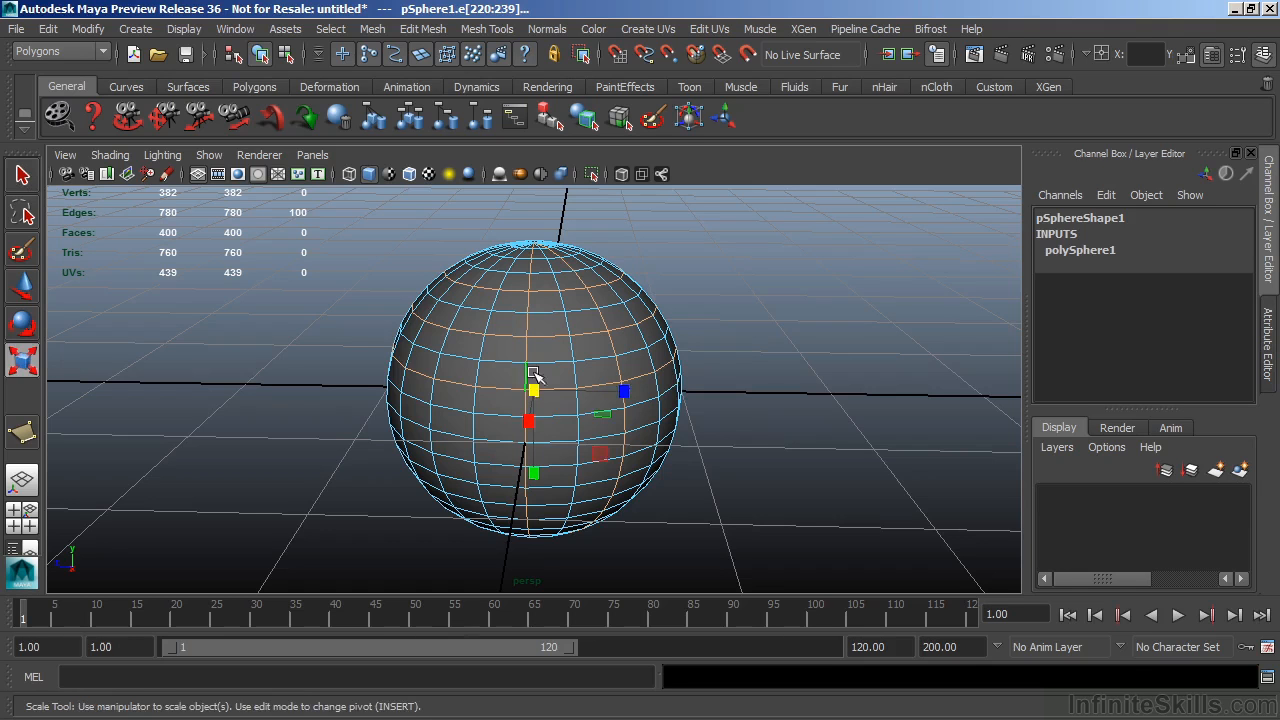
drag(534, 391, 563, 388)
key(ctrl+z)
key(ctrl+z)
key(ctrl+z)
key(ctrl+z)
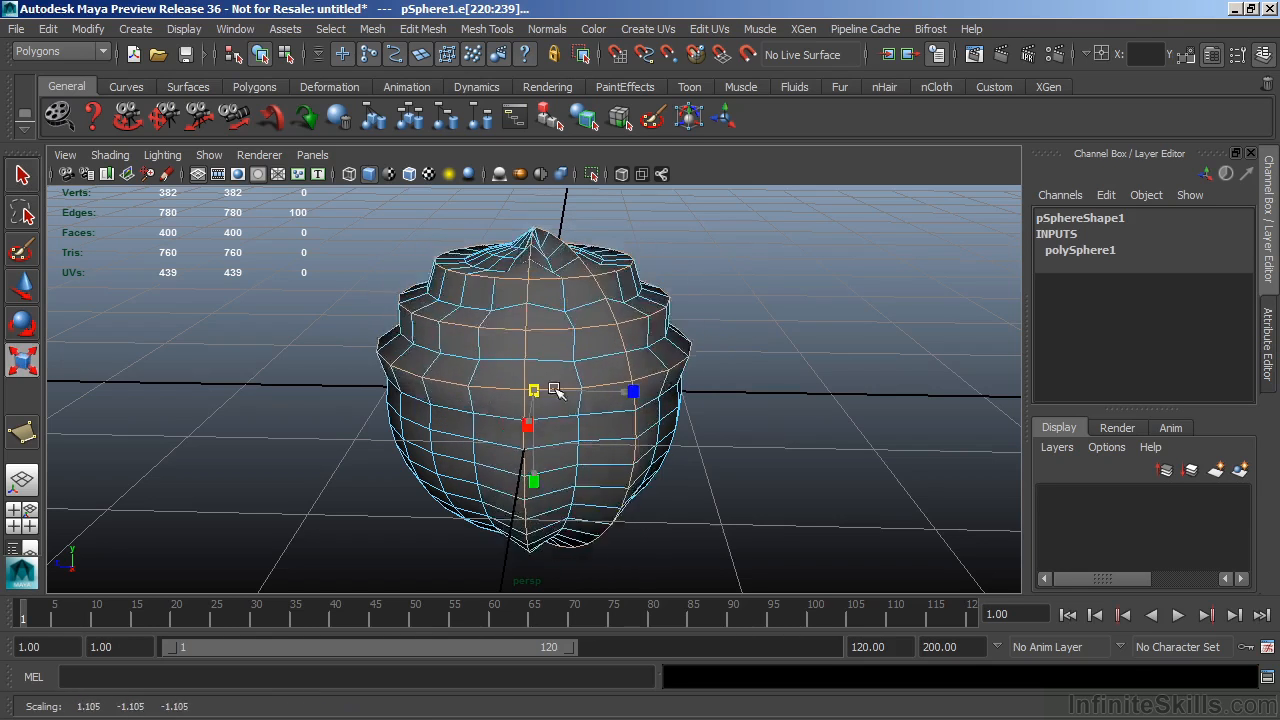
Step: Switch the sphere to vertex selection, select vertices and vertex loops on its front side, and clear the selection
click(718, 359)
right_drag(586, 300, 521, 314)
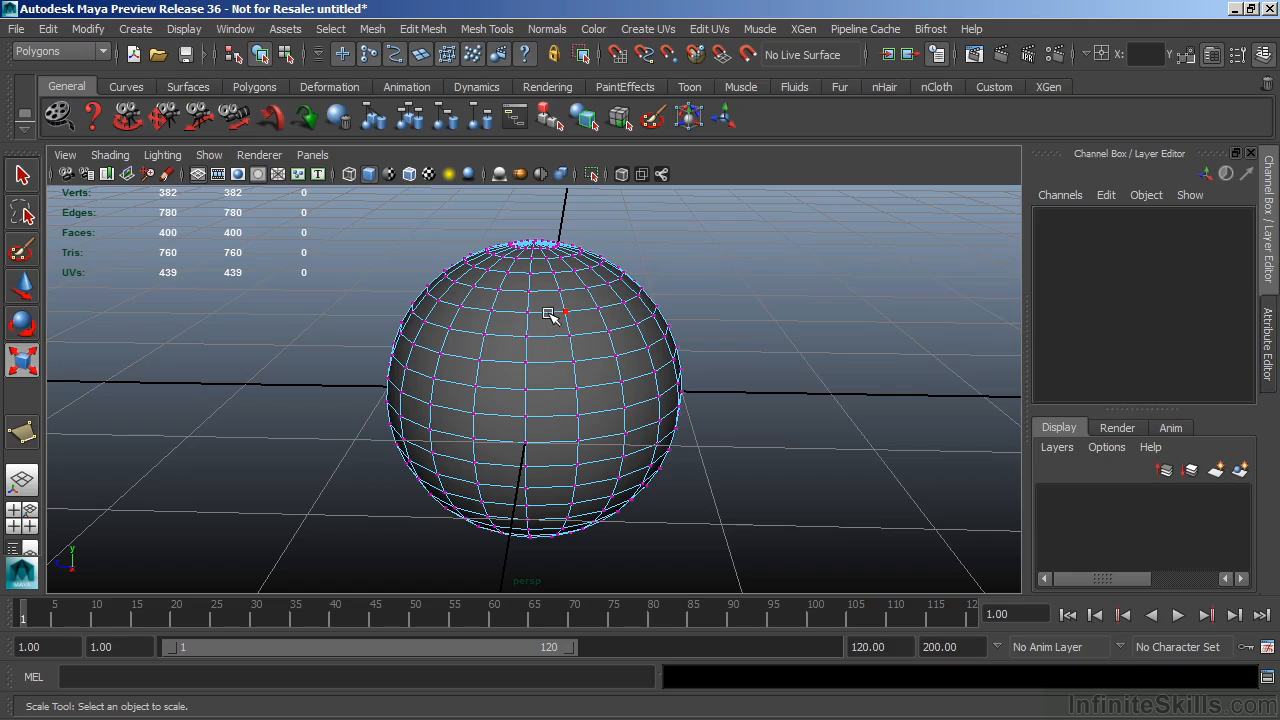
key(q)
click(528, 315)
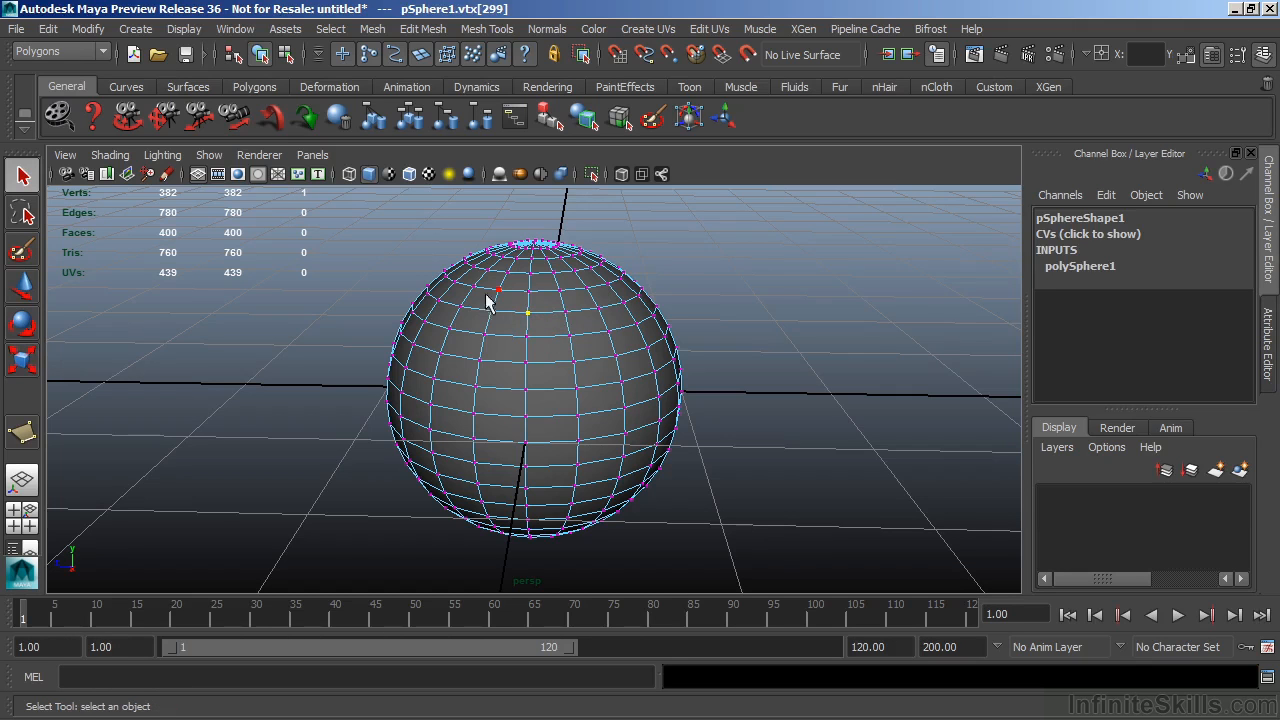
click(568, 337)
shift+double_click(573, 363)
shift+double_click(526, 418)
click(762, 393)
Step: Switch the sphere to face selection, select all of its faces at once, and clear the selection
right_drag(588, 320, 593, 318)
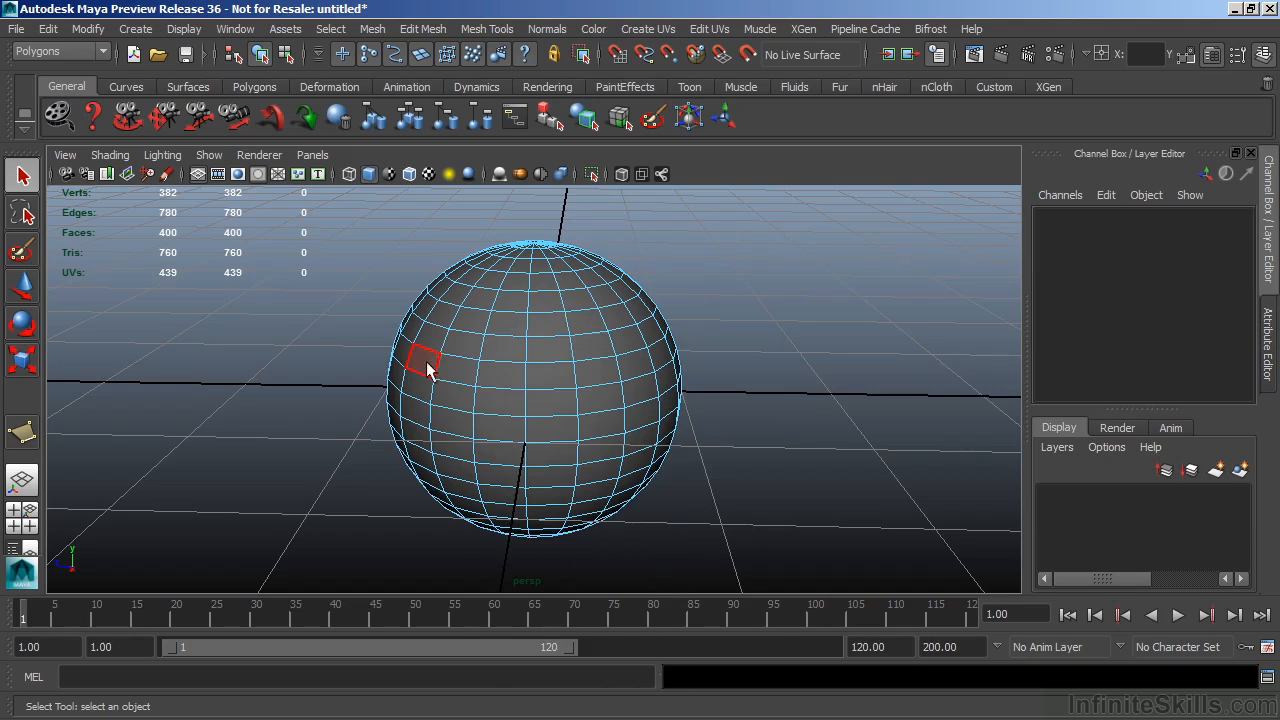
double_click(548, 352)
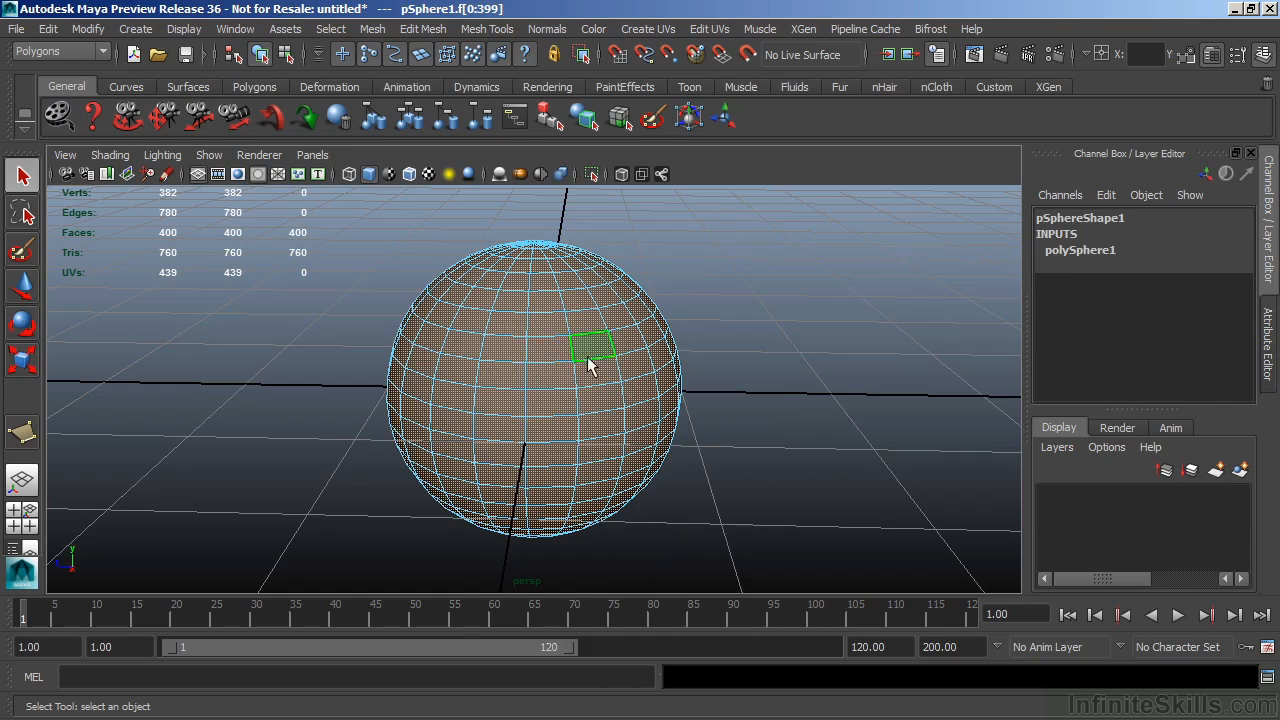
click(715, 308)
Step: Select a horizontal face loop plus a crossing vertical face loop on the sphere, and clear the selection
click(552, 349)
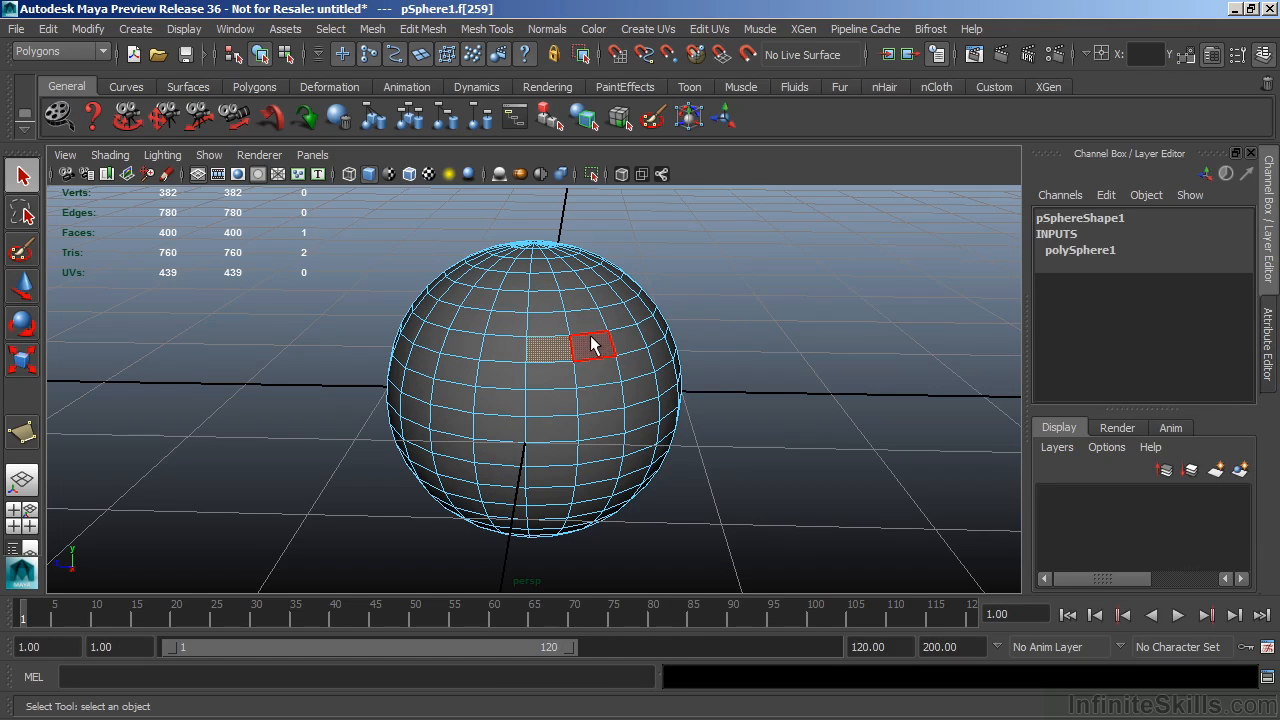
shift+double_click(595, 349)
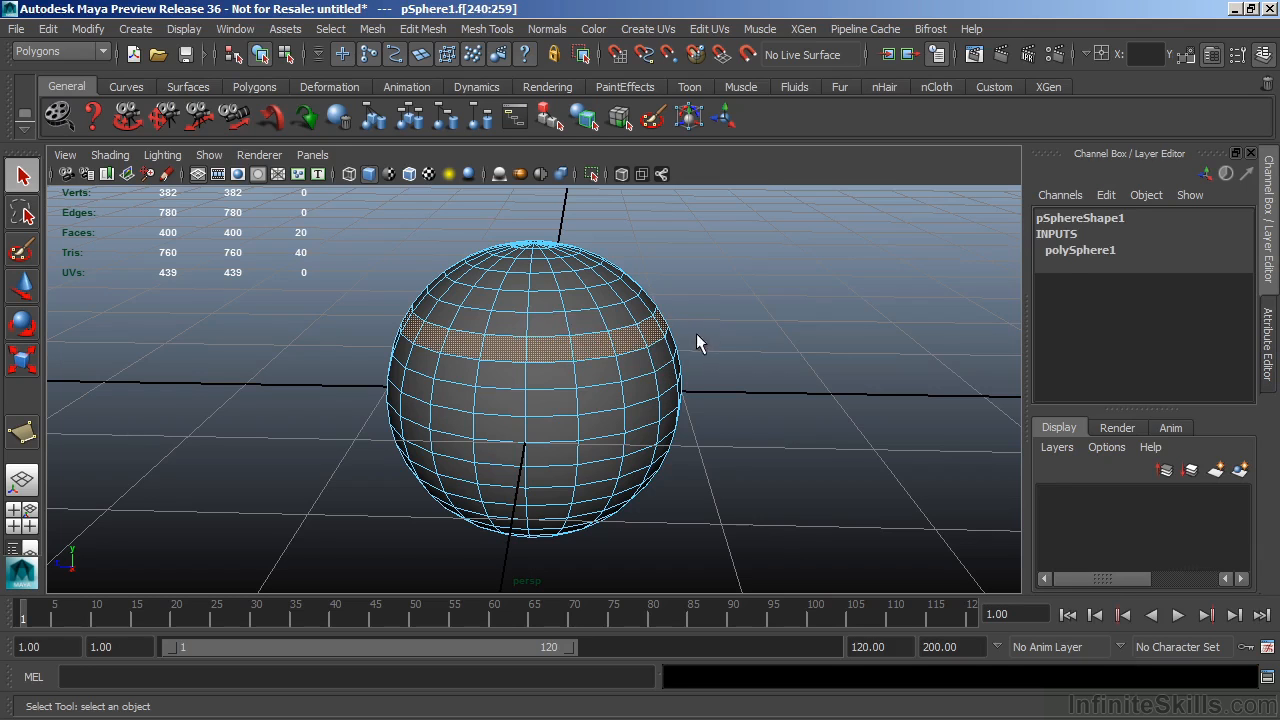
shift+double_click(599, 366)
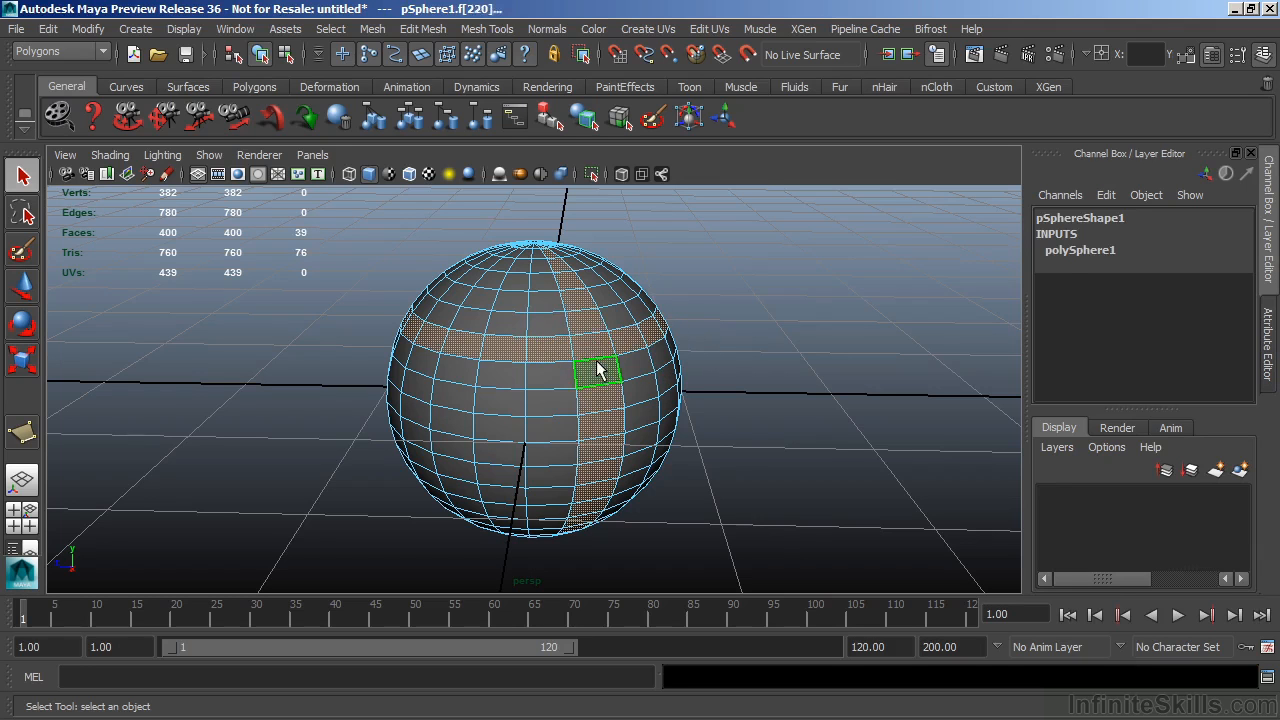
click(680, 294)
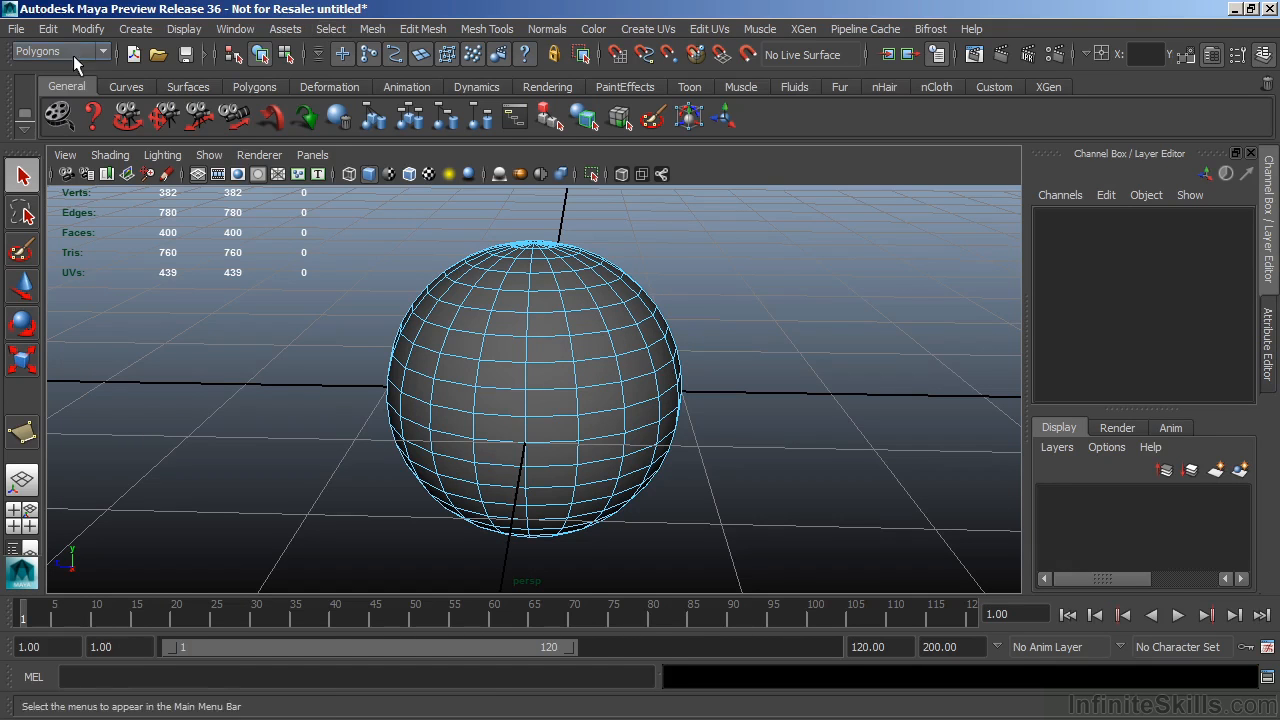
Step: Tear off the Select menu as a floating window and place it beside the sphere
click(331, 30)
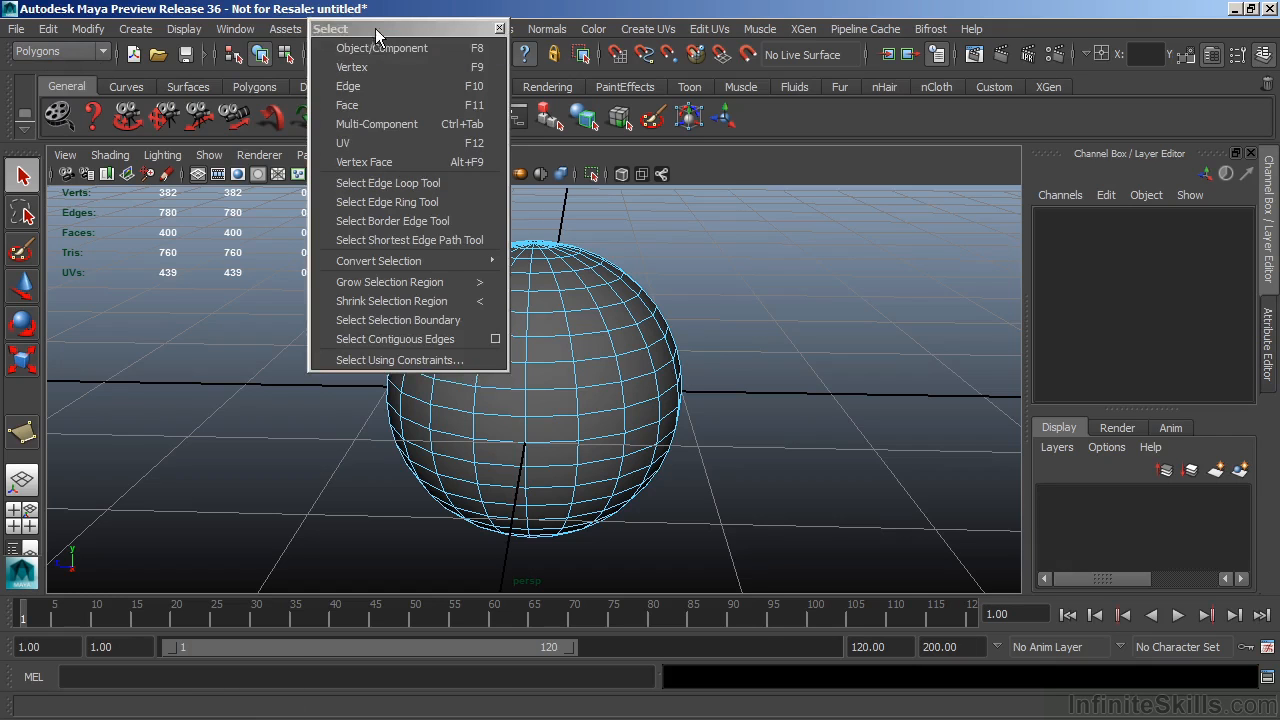
click(341, 45)
drag(329, 51, 113, 160)
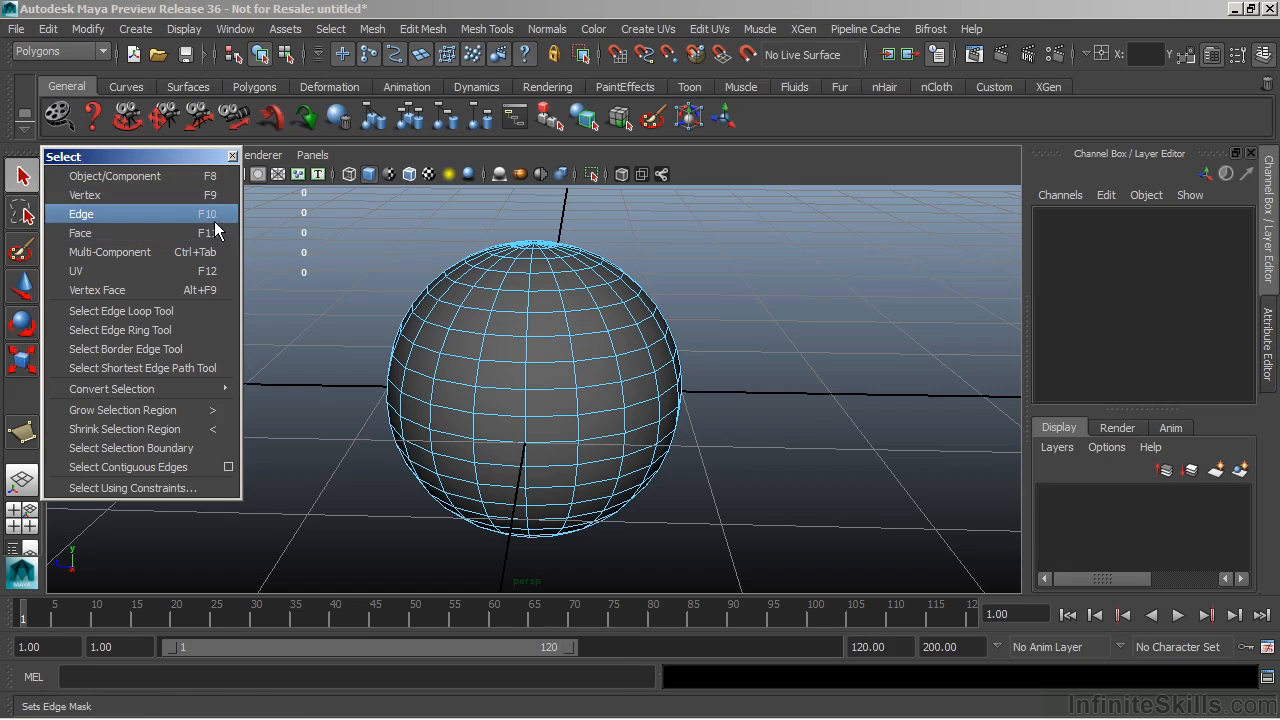
Step: Select the sphere in object mode and switch to face component selection
right_drag(539, 261, 589, 231)
click(592, 285)
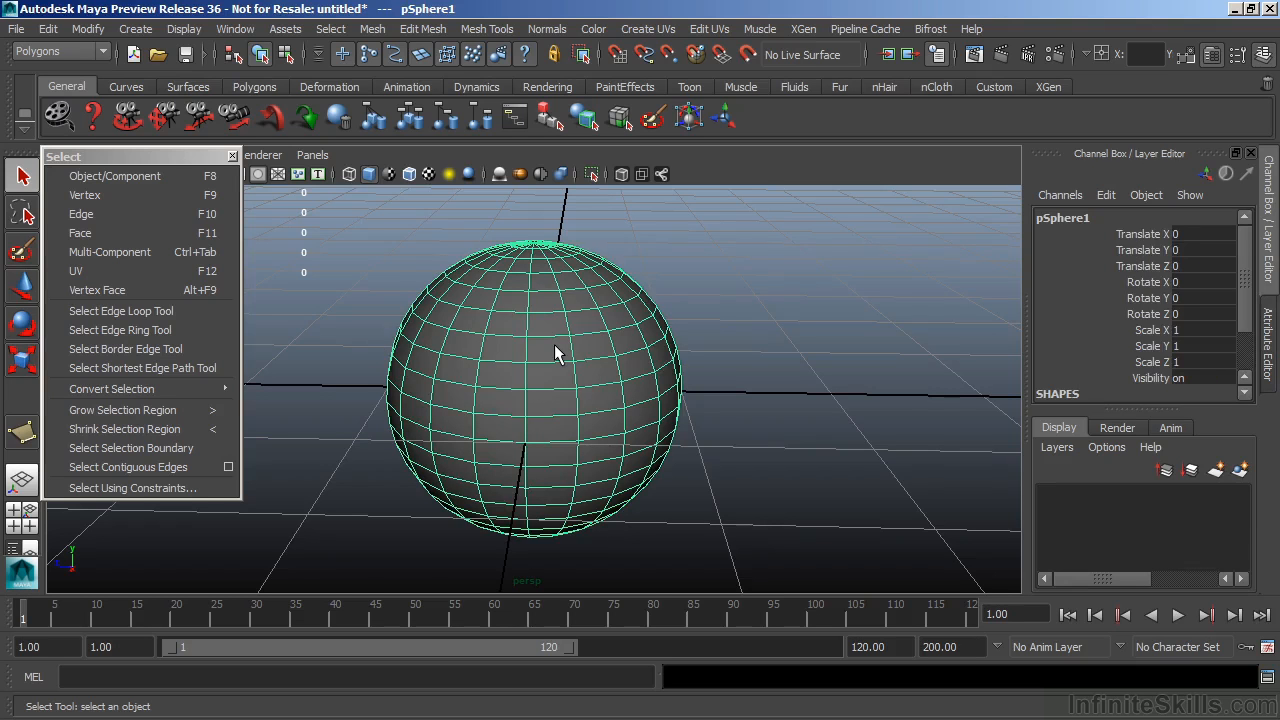
key(F11)
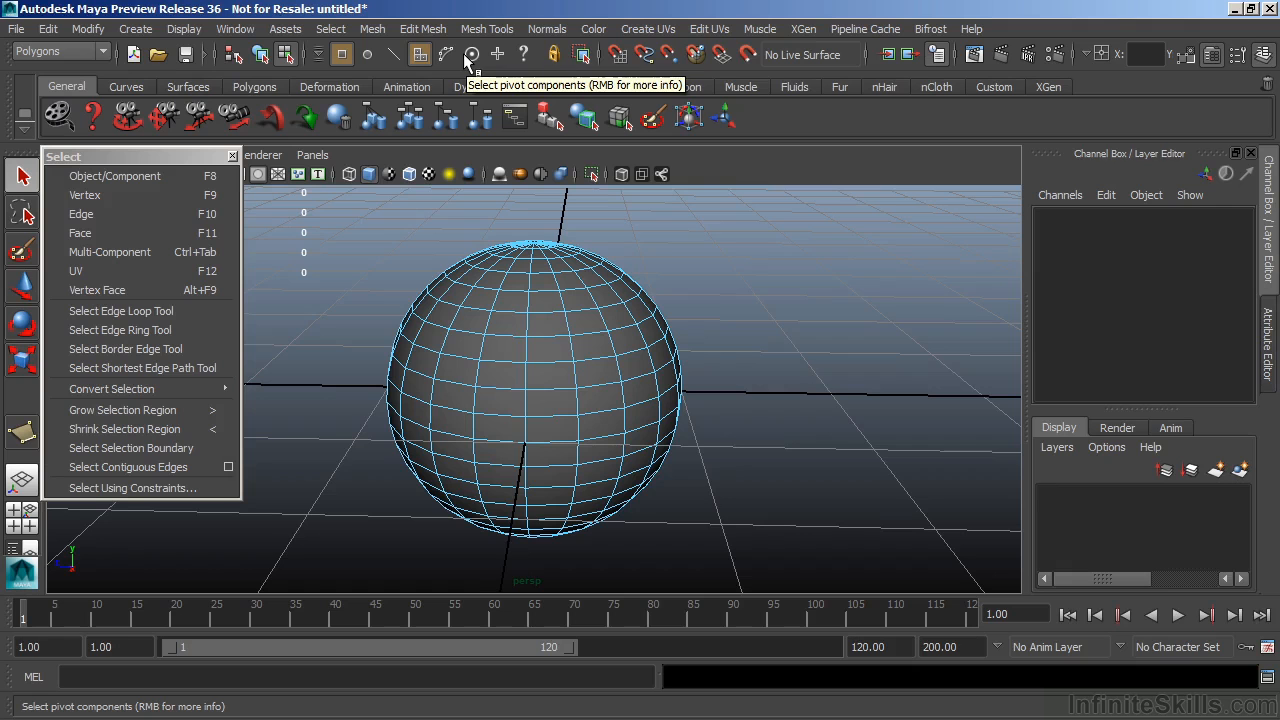
Step: Return the sphere to object mode, select it, and enter face selection for this object only
right_drag(554, 262, 612, 251)
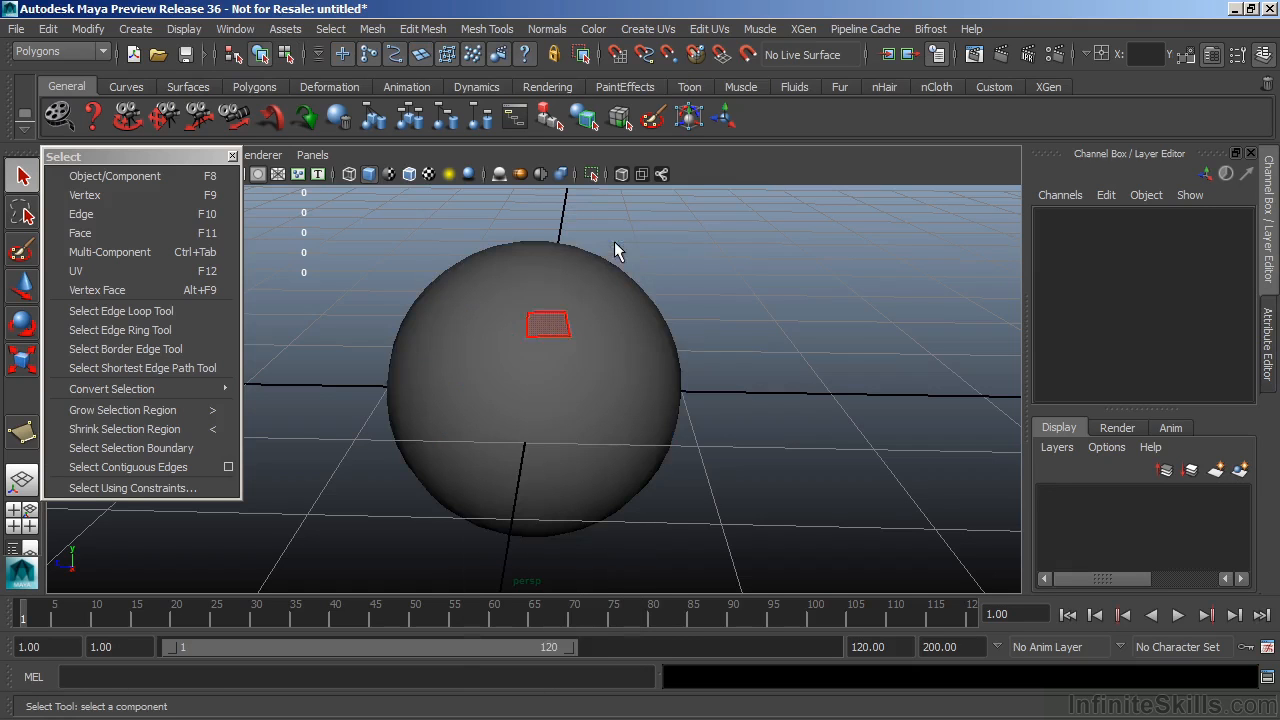
click(566, 295)
right_drag(561, 288, 577, 316)
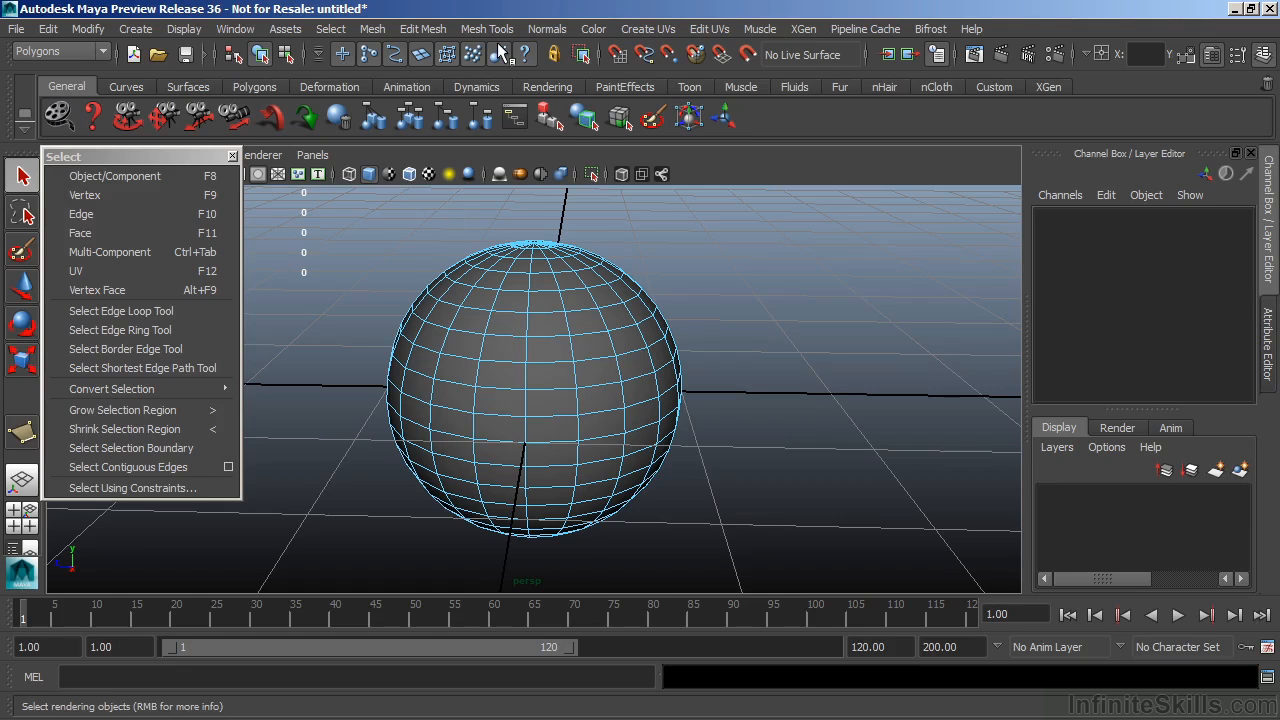
Step: Select the sphere in object mode and use the Select Edge Loop Tool to select three adjacent horizontal edge loops
right_drag(500, 290, 571, 243)
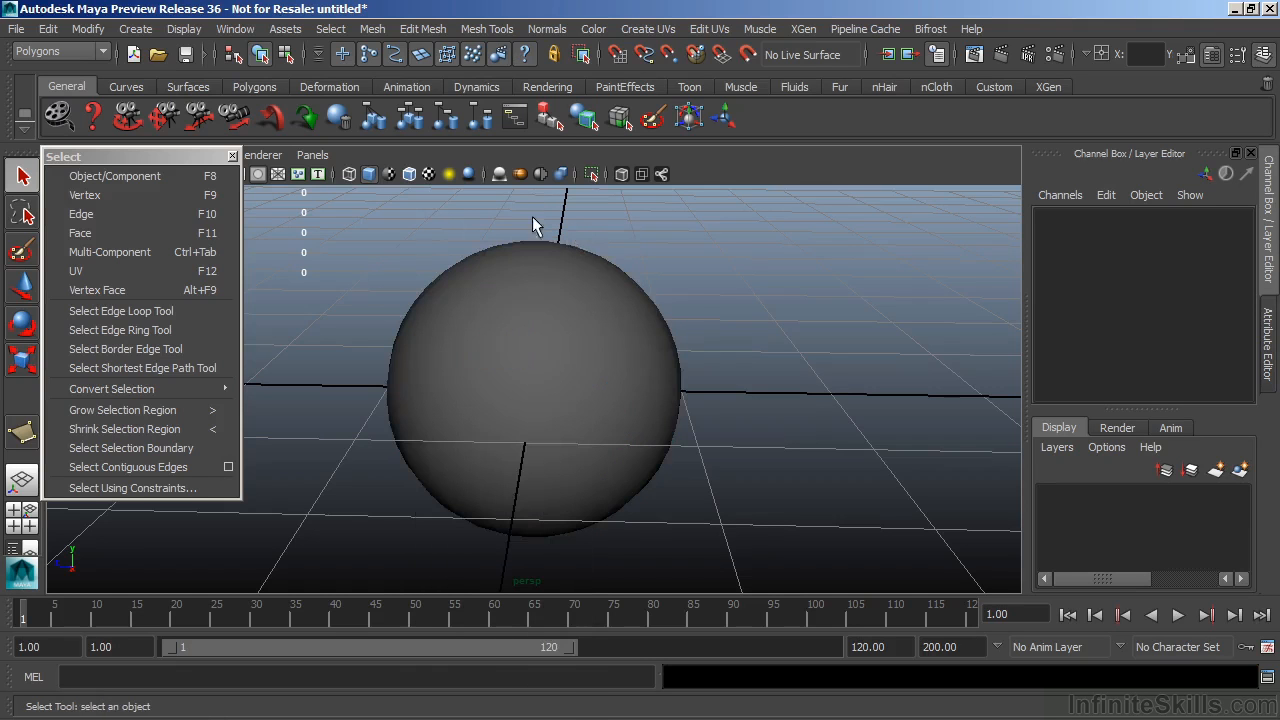
click(500, 349)
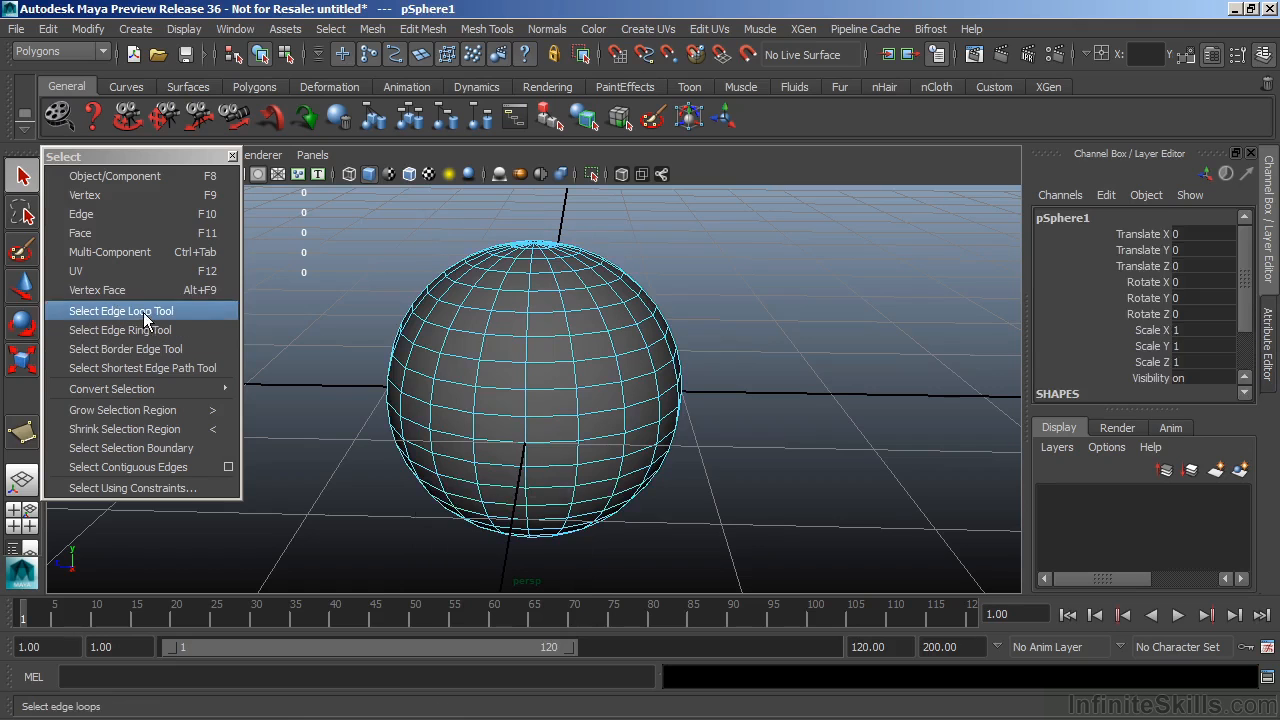
click(150, 311)
double_click(505, 336)
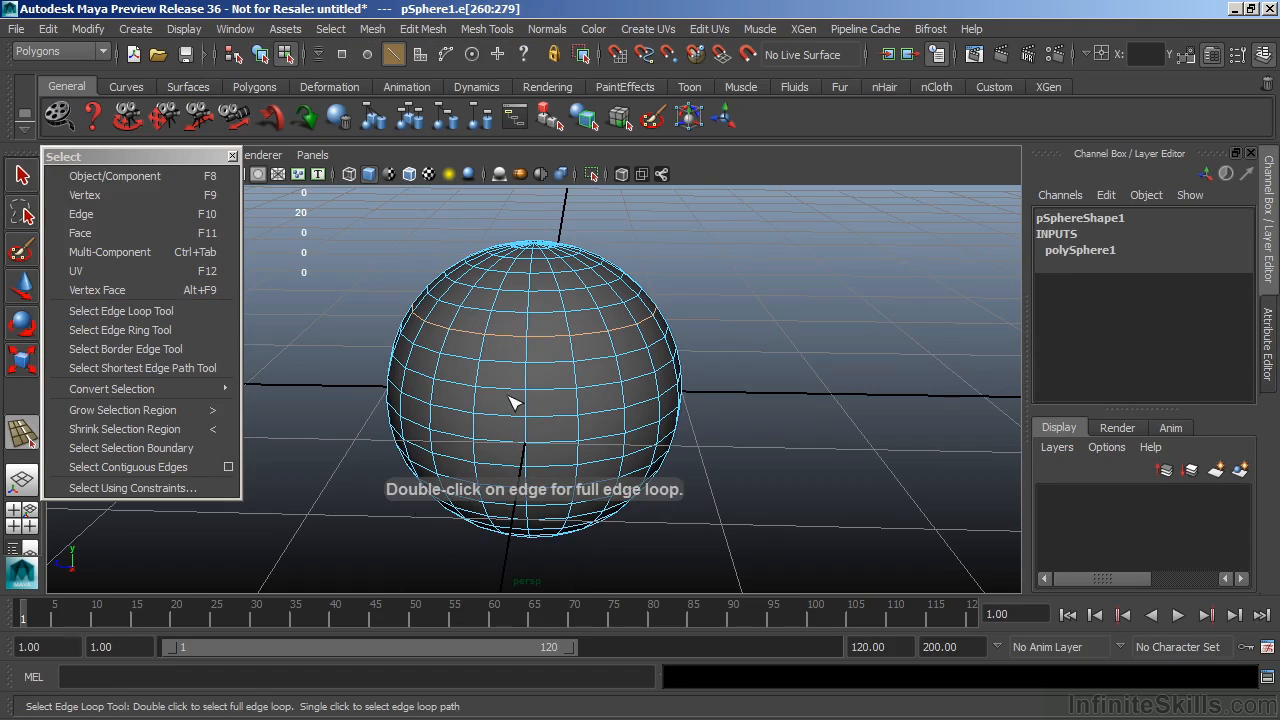
shift+double_click(504, 366)
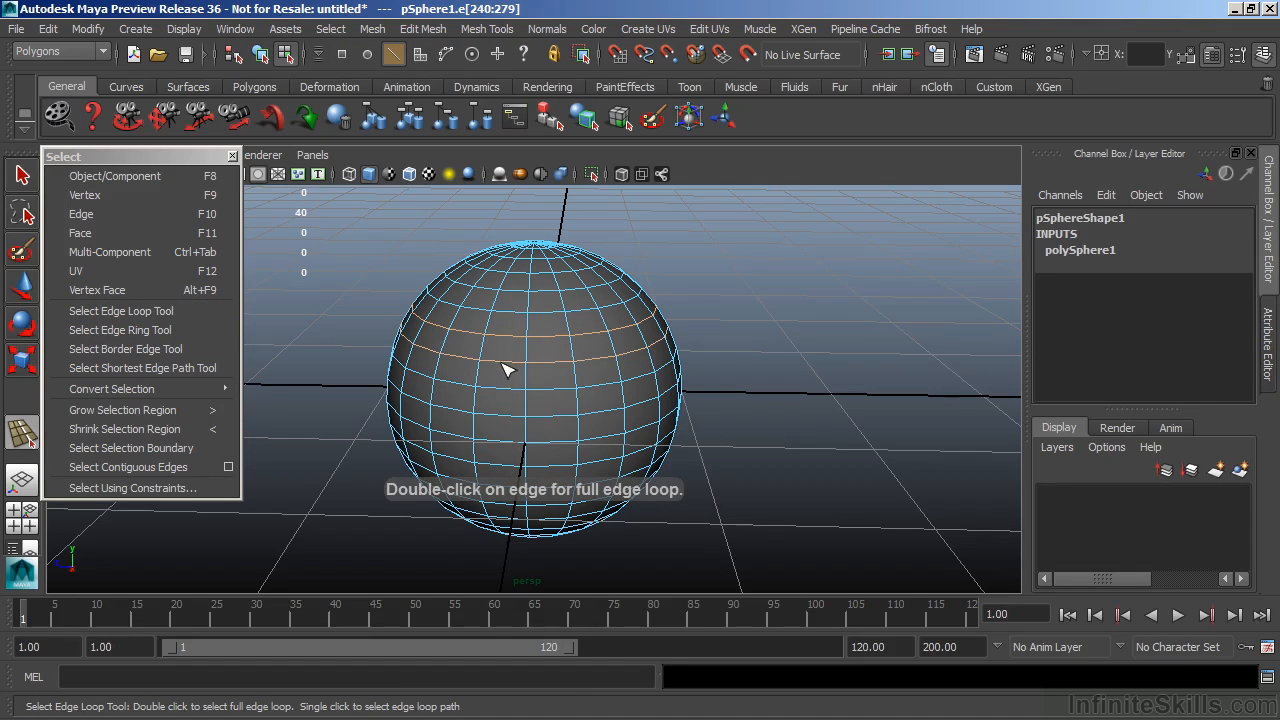
shift+double_click(527, 292)
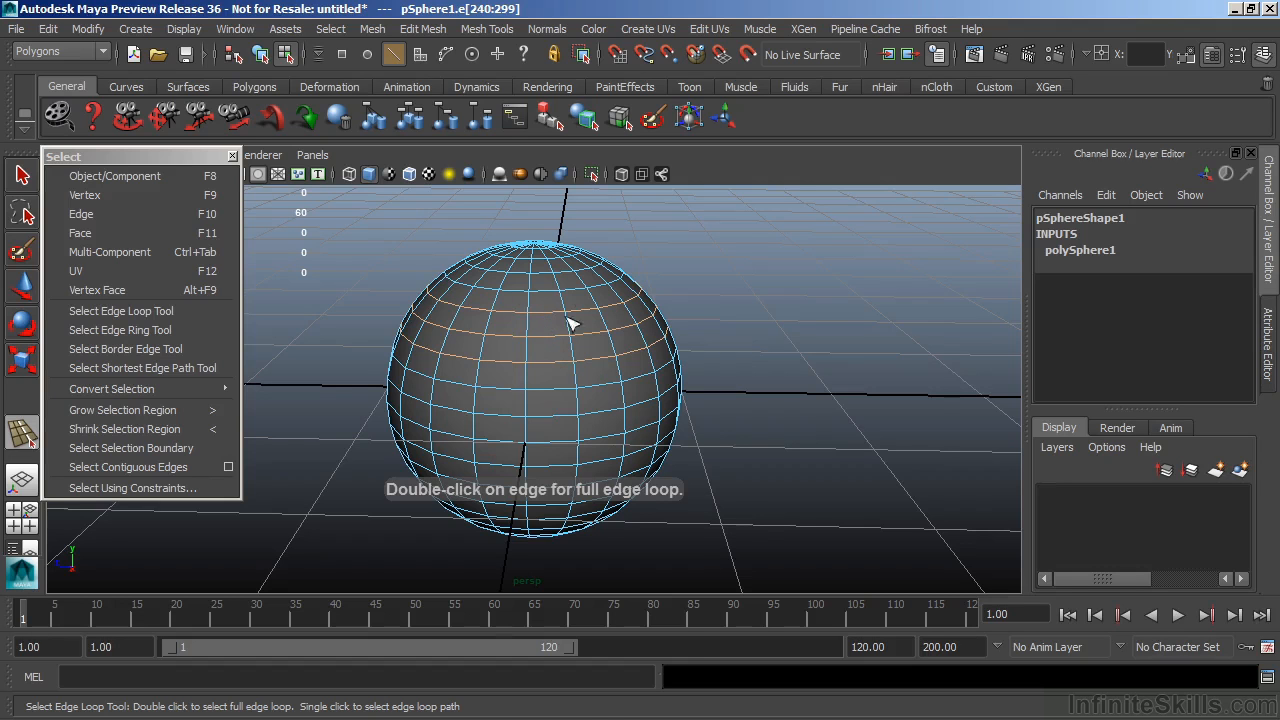
Step: Switch the sphere to vertex mode and select three adjacent vertical edge loops with the Select Edge Loop Tool
right_drag(531, 265, 446, 263)
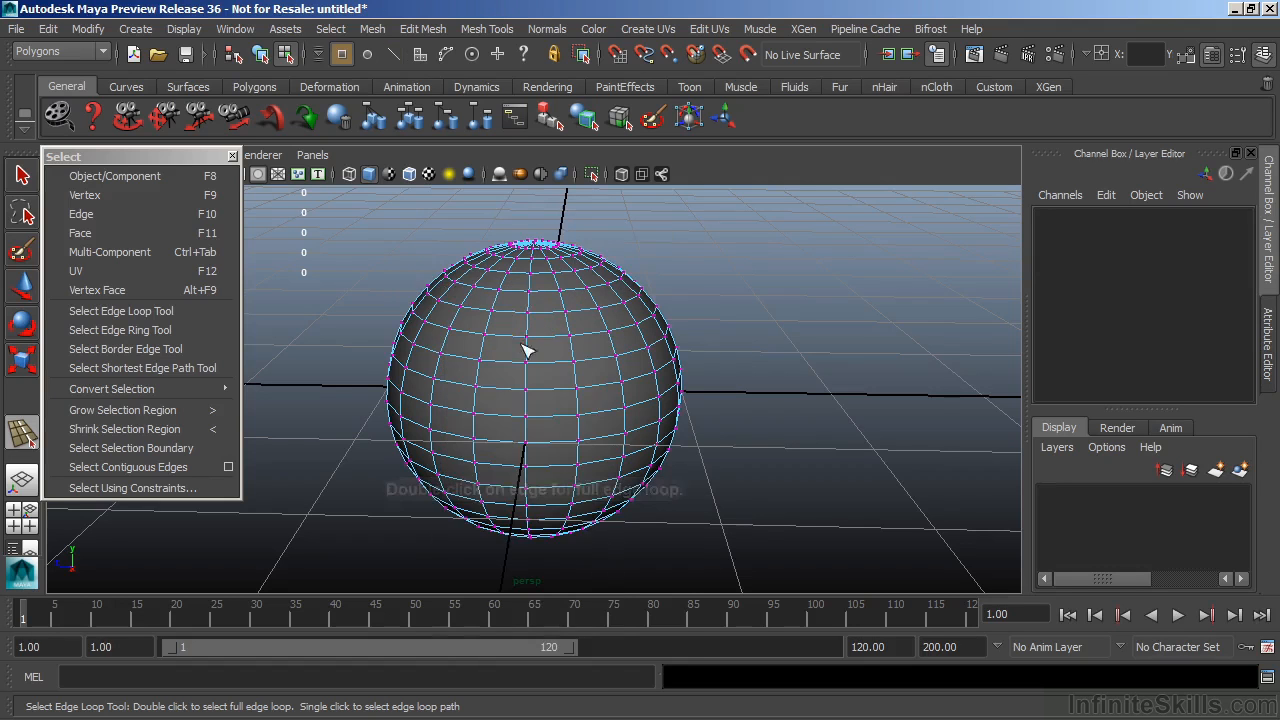
double_click(530, 318)
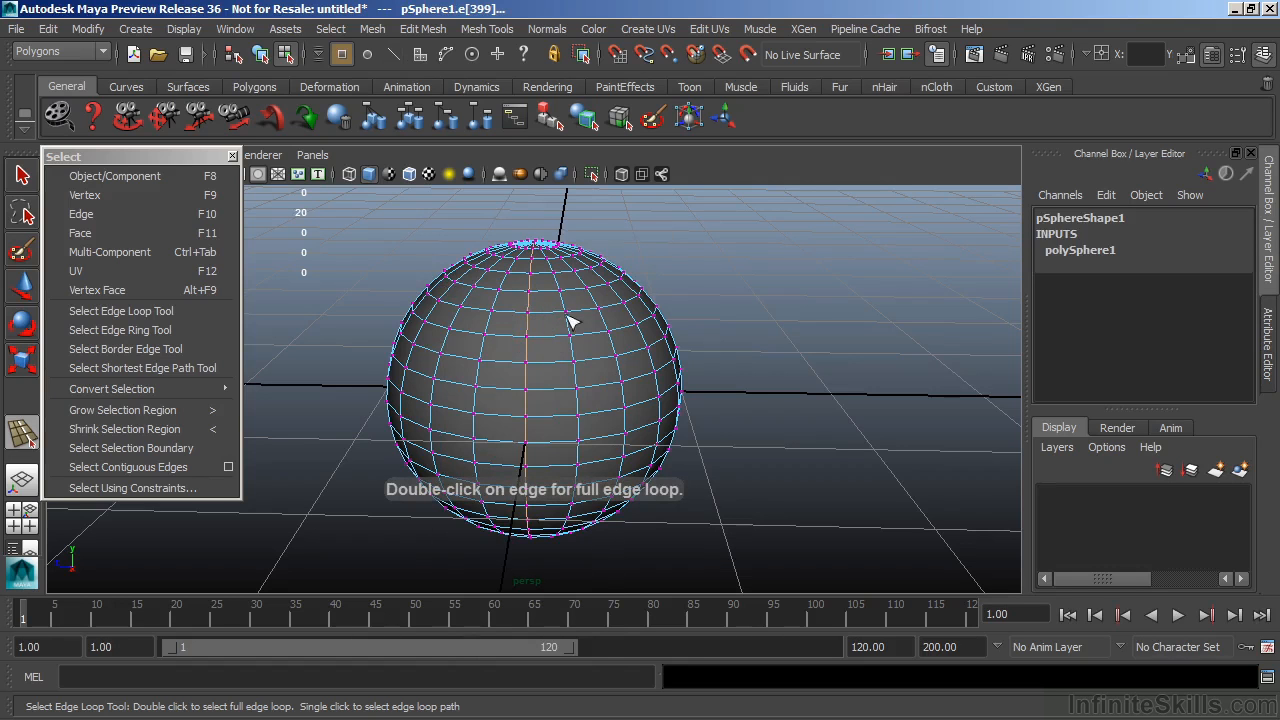
shift+double_click(573, 318)
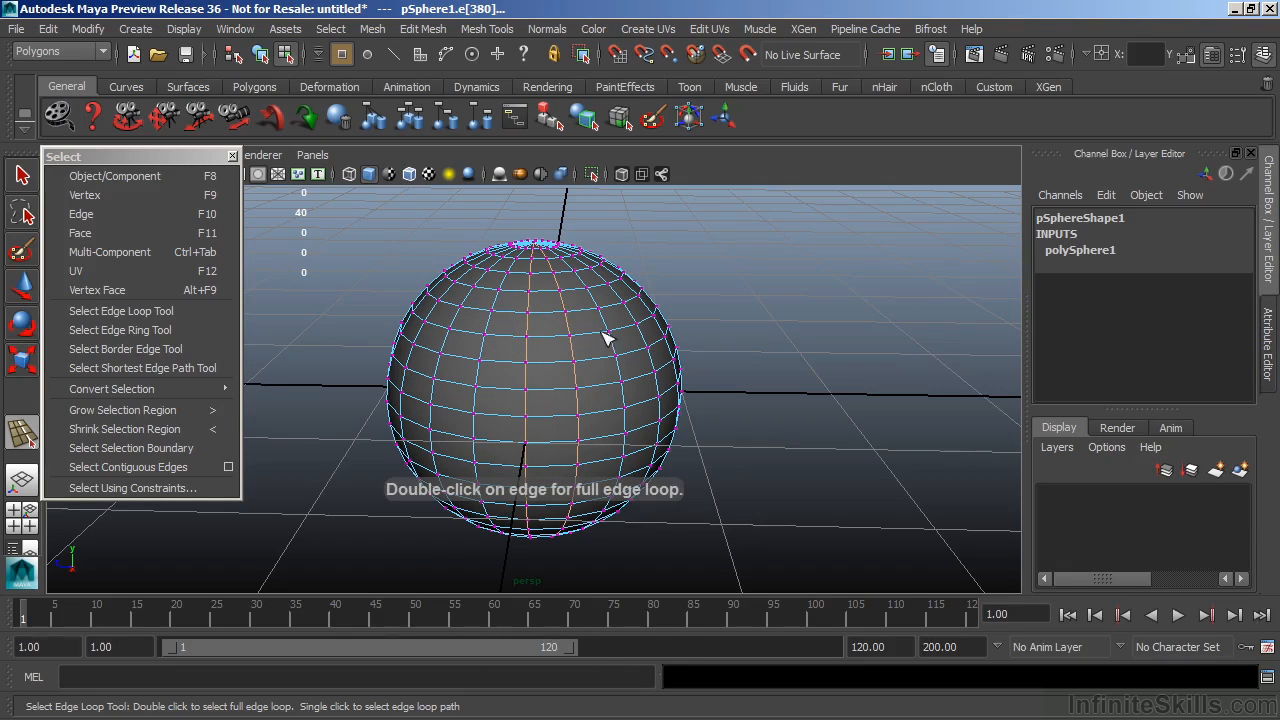
shift+double_click(490, 310)
right_drag(531, 354, 538, 271)
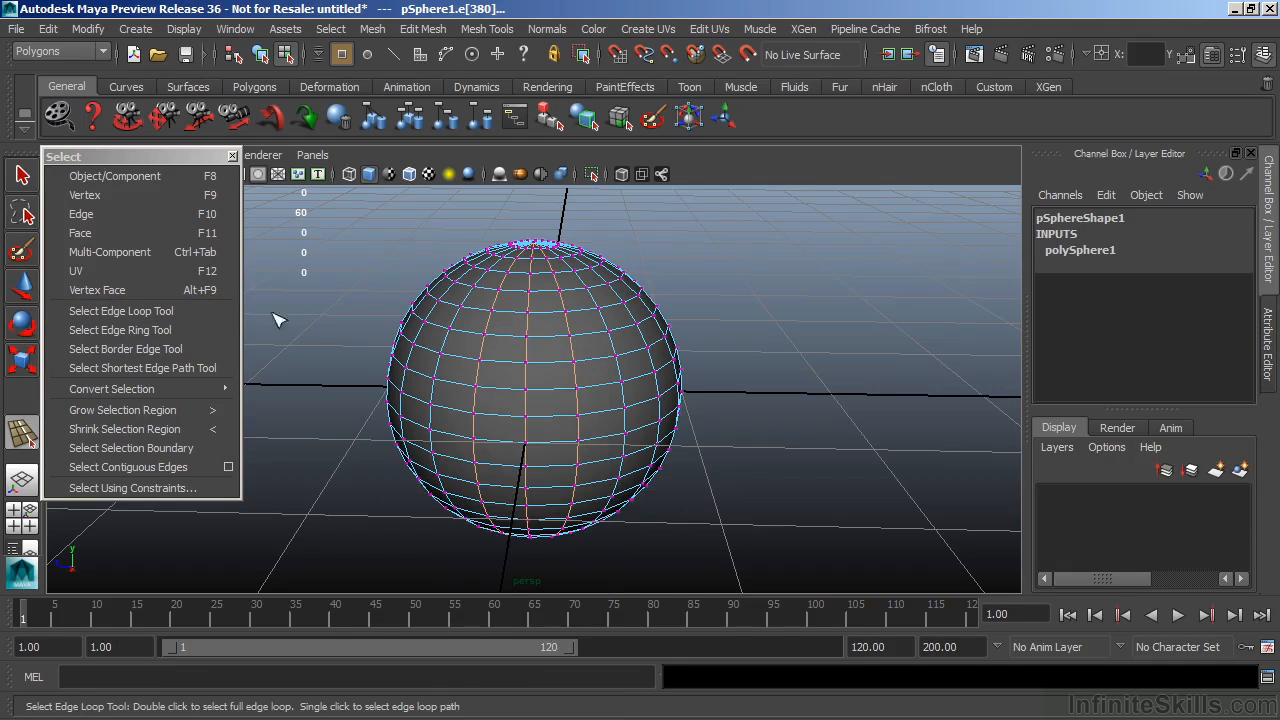
Step: Select full edge rings around the sphere with the Select Edge Ring Tool
click(122, 331)
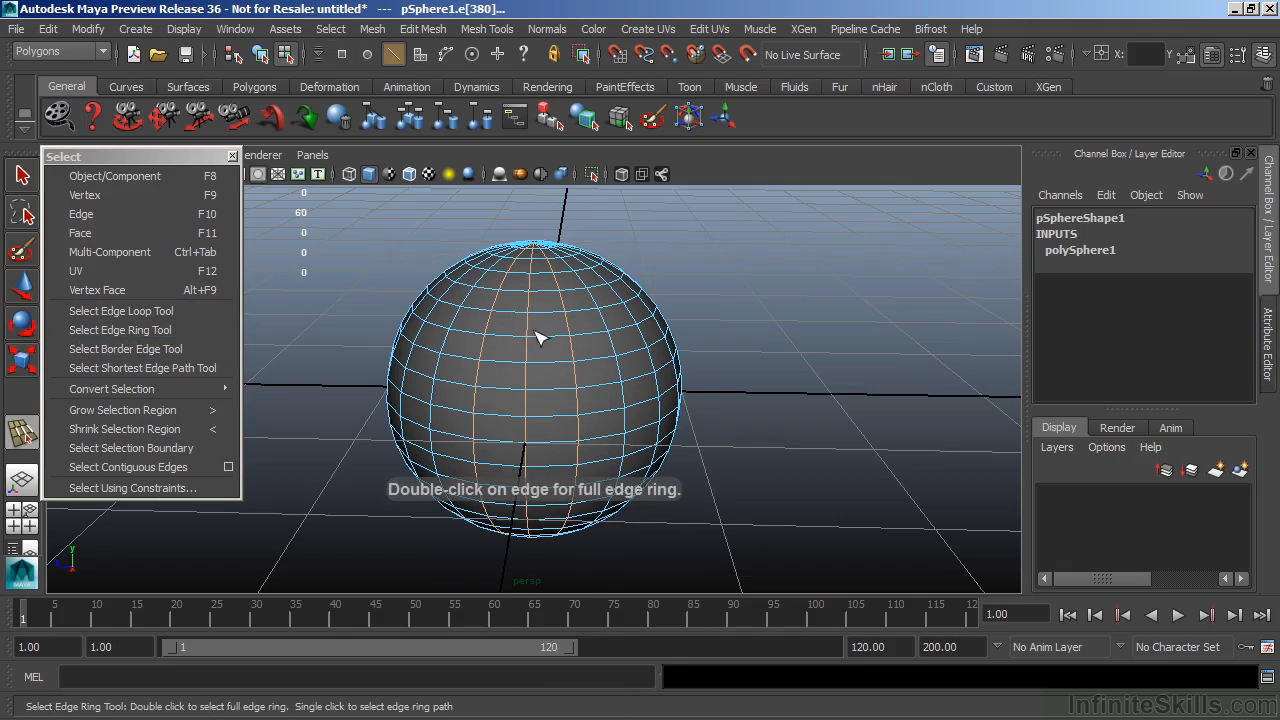
alt+drag(578, 366, 570, 420)
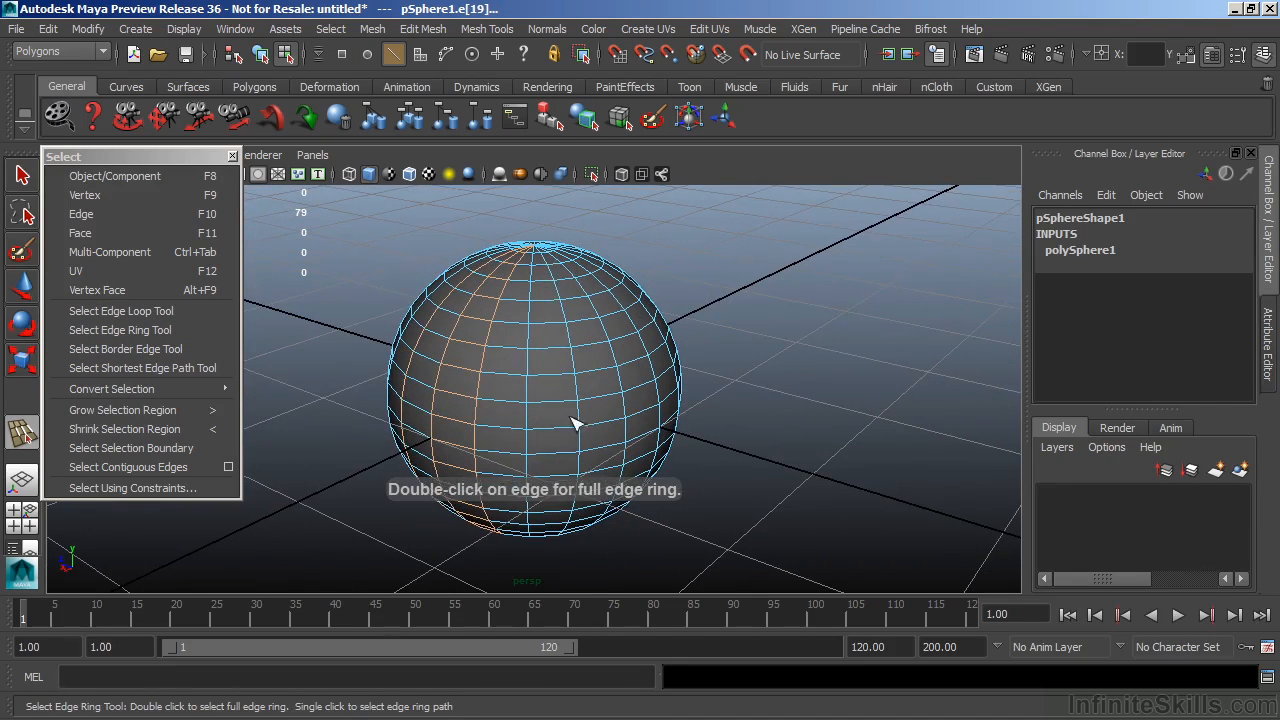
double_click(550, 349)
alt+drag(553, 413, 769, 414)
double_click(566, 347)
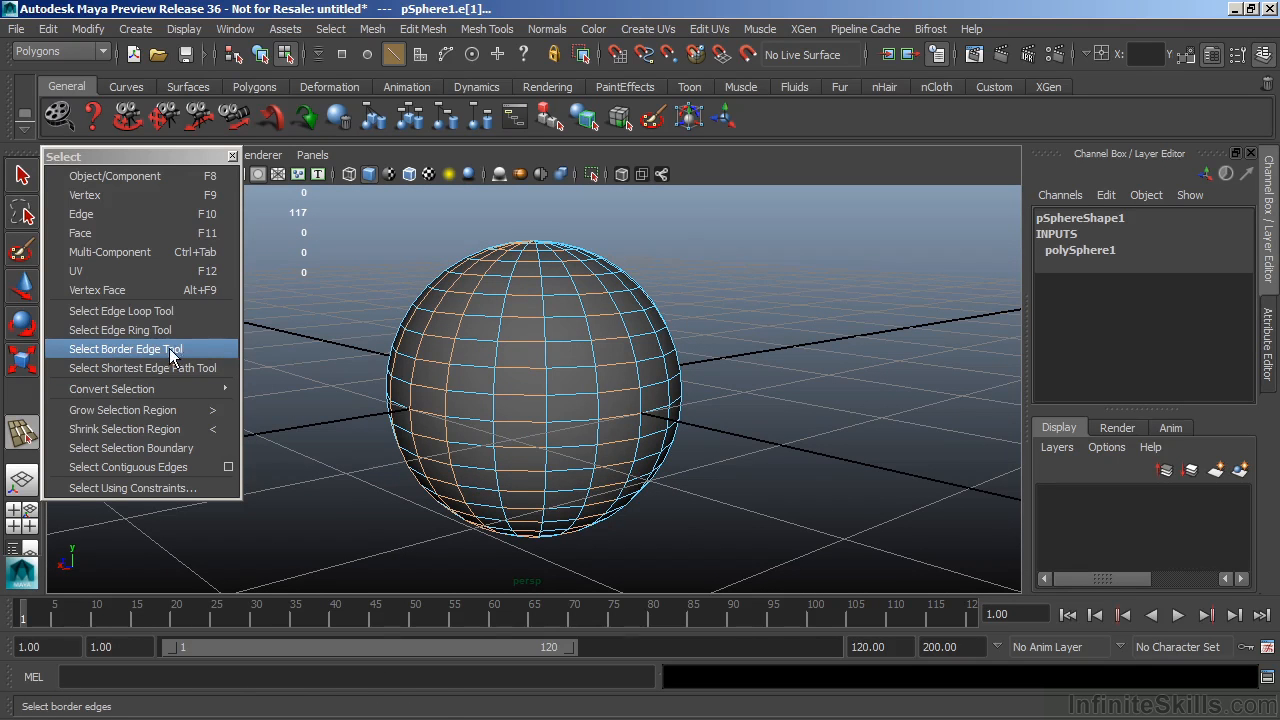
Step: Return the sphere to object mode and select the whole sphere with the Select Tool
right_drag(538, 341, 578, 297)
key(q)
click(559, 330)
mouse_move(559, 330)
alt+mouse_down()
mouse_move(523, 289)
mouse_move(545, 317)
alt+mouse_up()
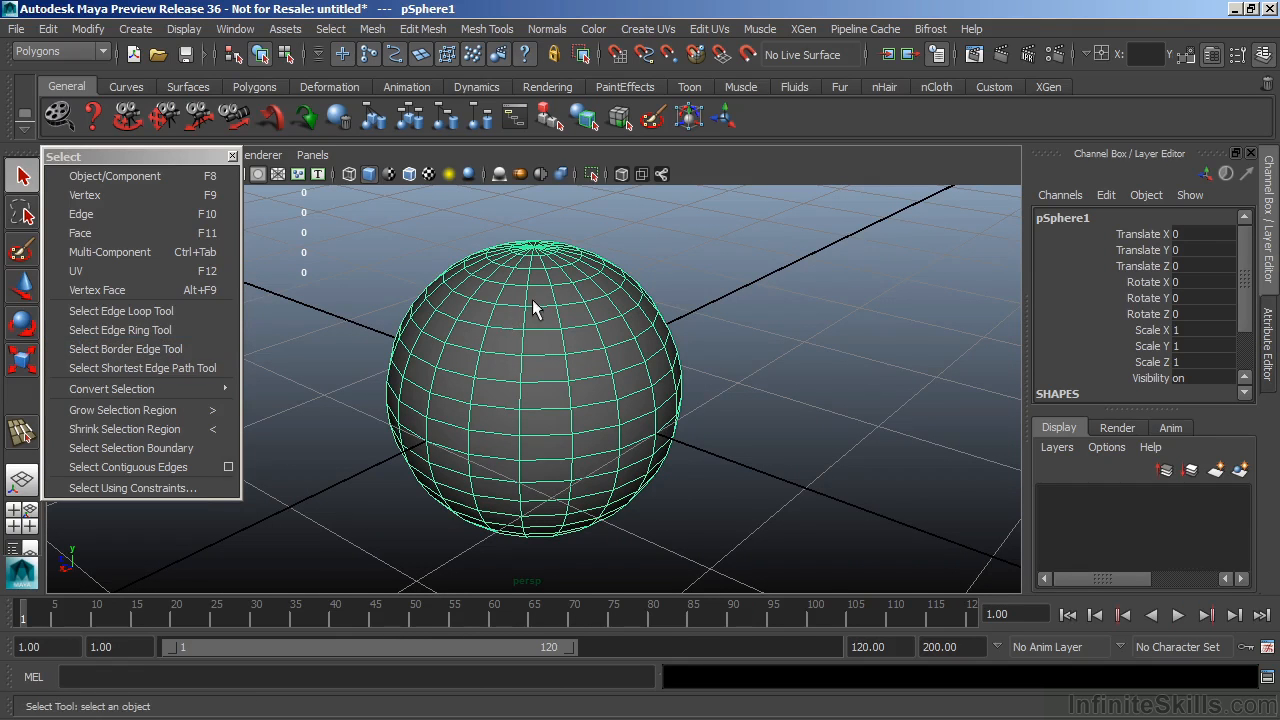
Step: Switch the sphere to face mode, select every triangular face around its bottom pole and delete them
right_drag(536, 247, 544, 293)
alt+drag(584, 382, 578, 293)
alt+middle_drag(555, 308, 552, 165)
alt+right_drag(400, 360, 943, 380)
click(645, 392)
alt+middle_drag(645, 392, 670, 409)
click(557, 316)
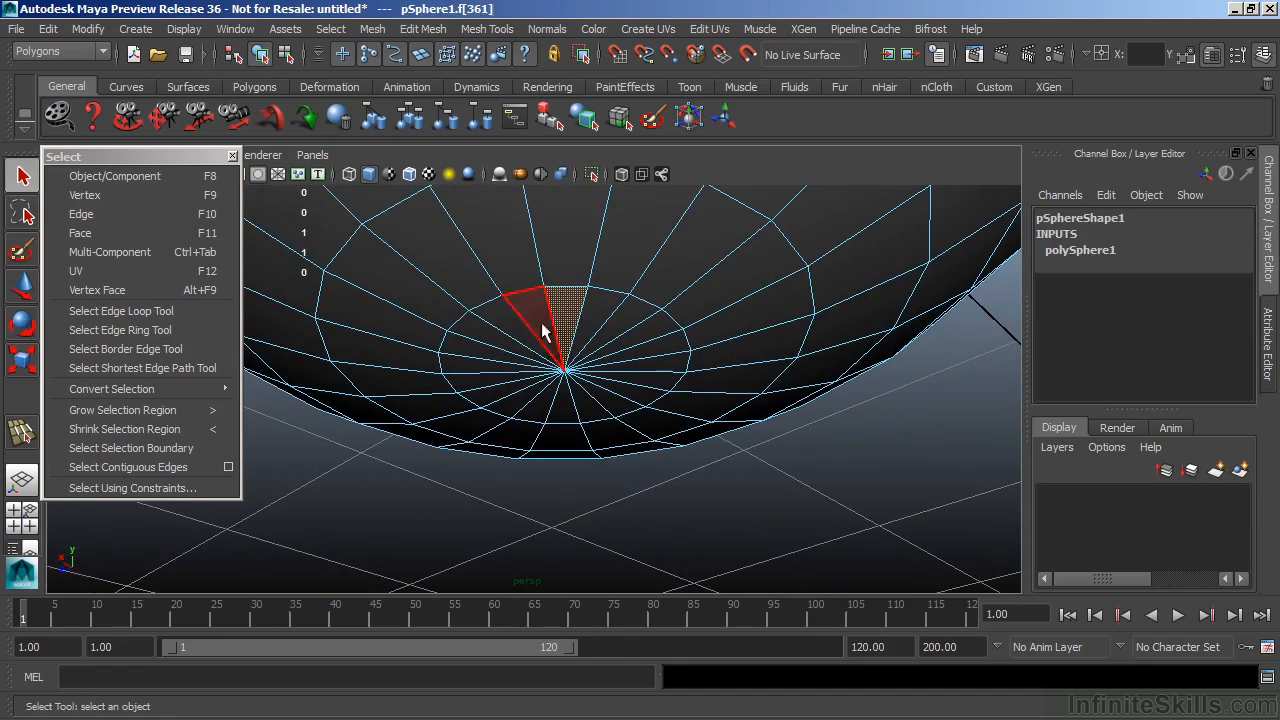
shift+click(540, 322)
shift+click(521, 332)
shift+click(509, 342)
shift+click(490, 360)
shift+click(495, 385)
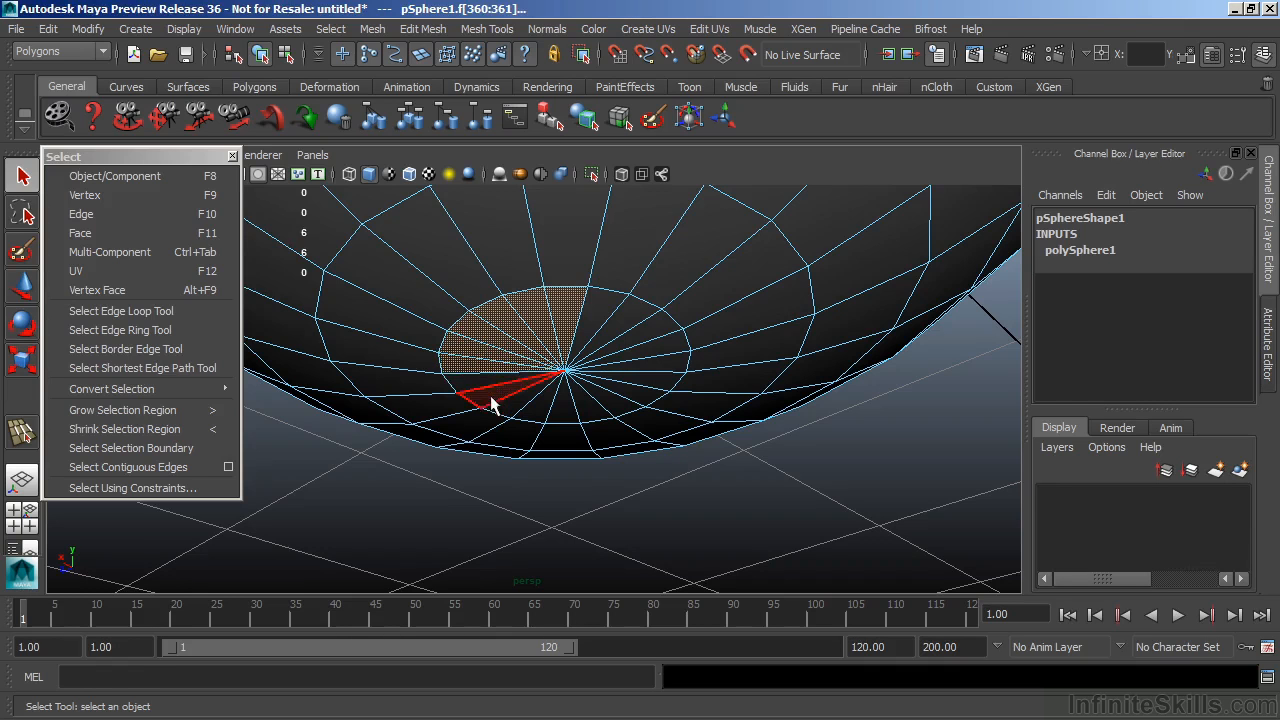
shift+click(488, 393)
shift+click(497, 400)
shift+click(520, 405)
shift+click(545, 410)
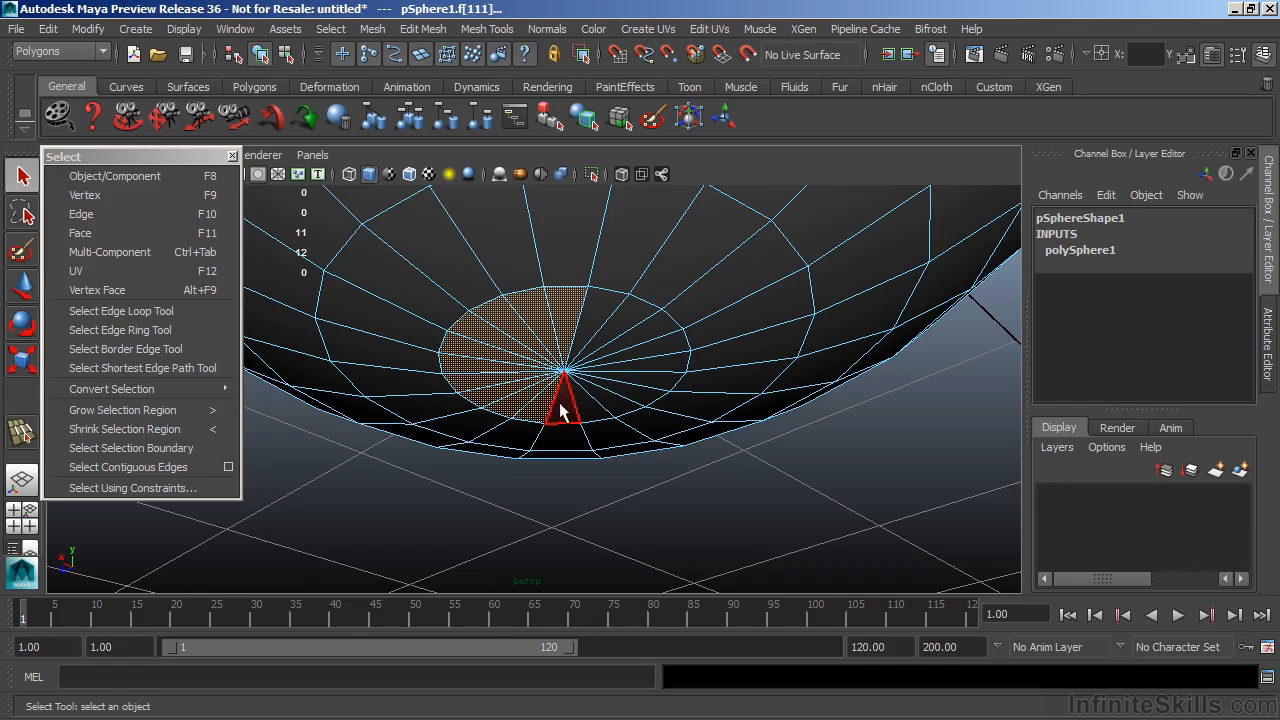
shift+click(566, 410)
shift+click(590, 400)
shift+click(602, 397)
shift+click(611, 392)
shift+click(617, 379)
shift+click(625, 367)
shift+click(620, 362)
shift+click(607, 346)
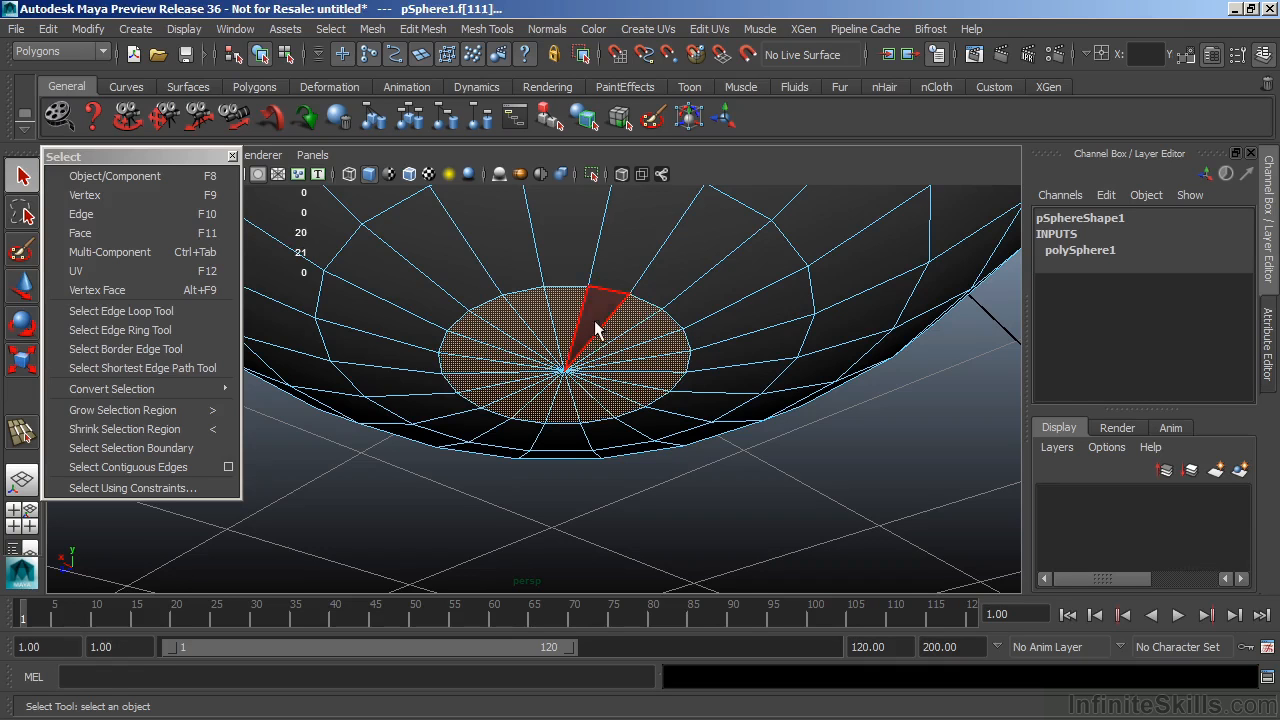
shift+click(590, 330)
key(Delete)
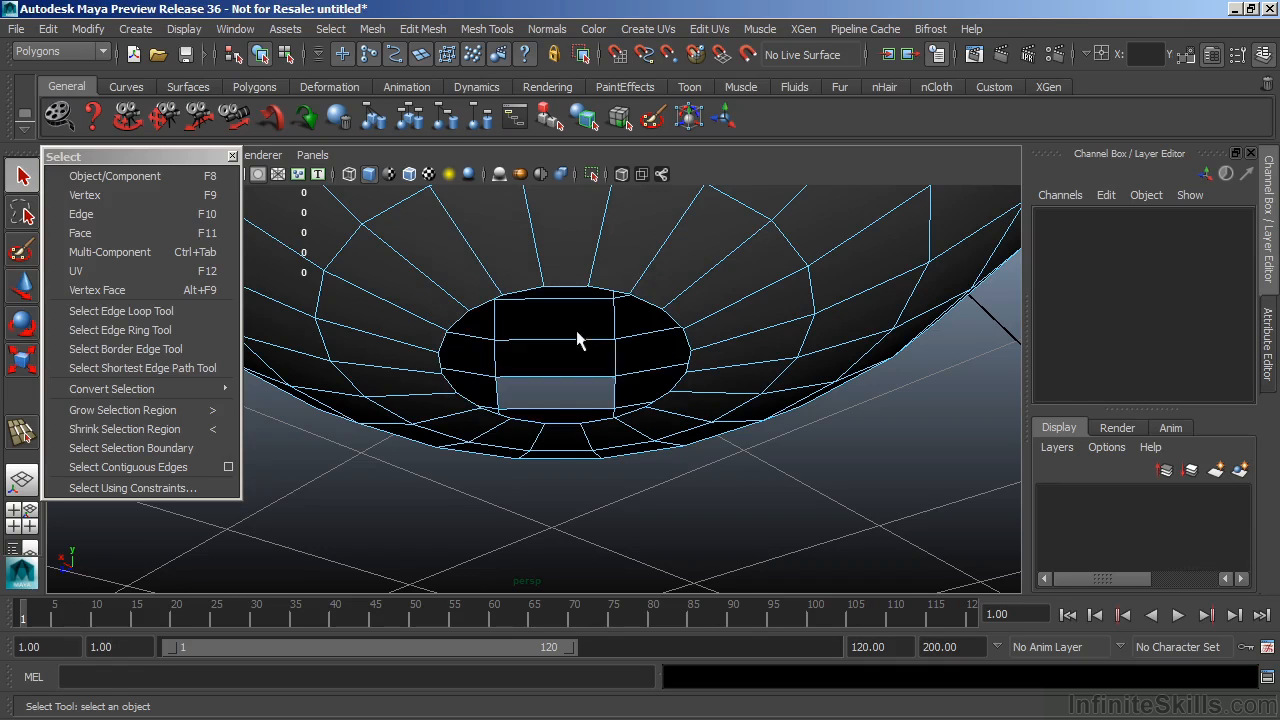
Step: Return the sphere to object mode and select it as a whole
alt+drag(629, 434, 660, 346)
right_drag(662, 262, 747, 244)
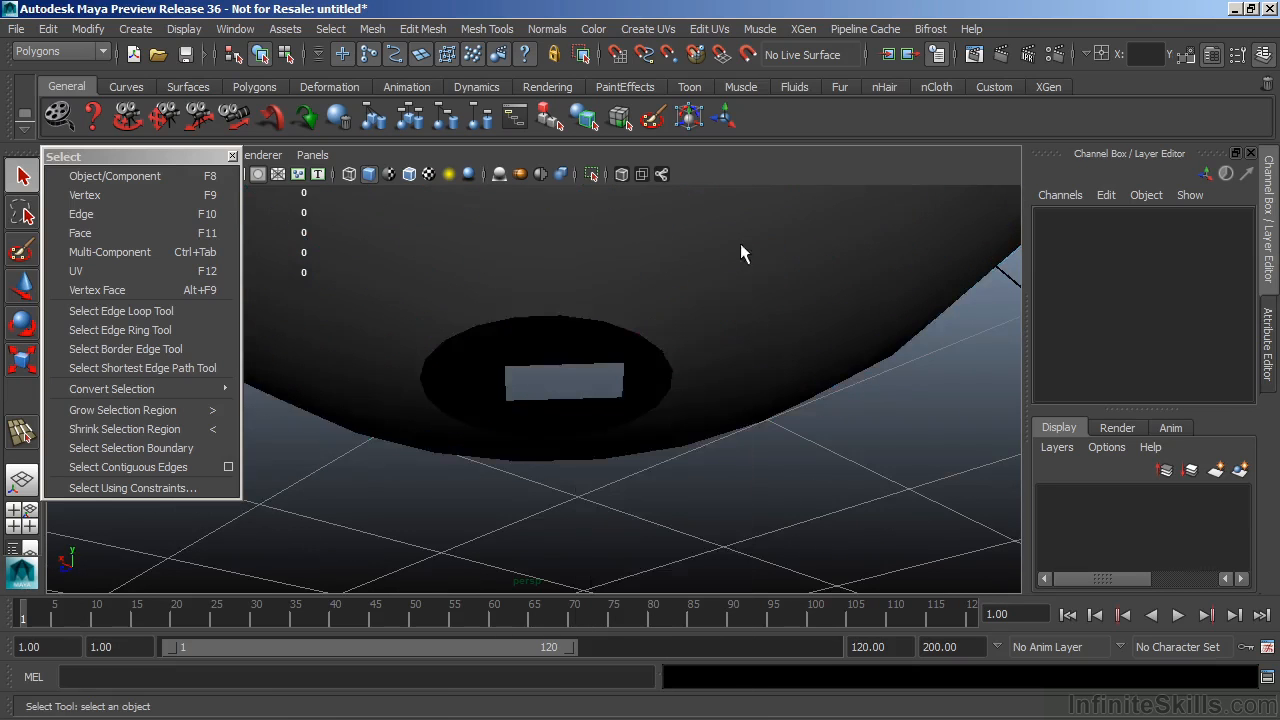
alt+right_drag(590, 310, 466, 354)
click(468, 348)
alt+drag(475, 320, 529, 351)
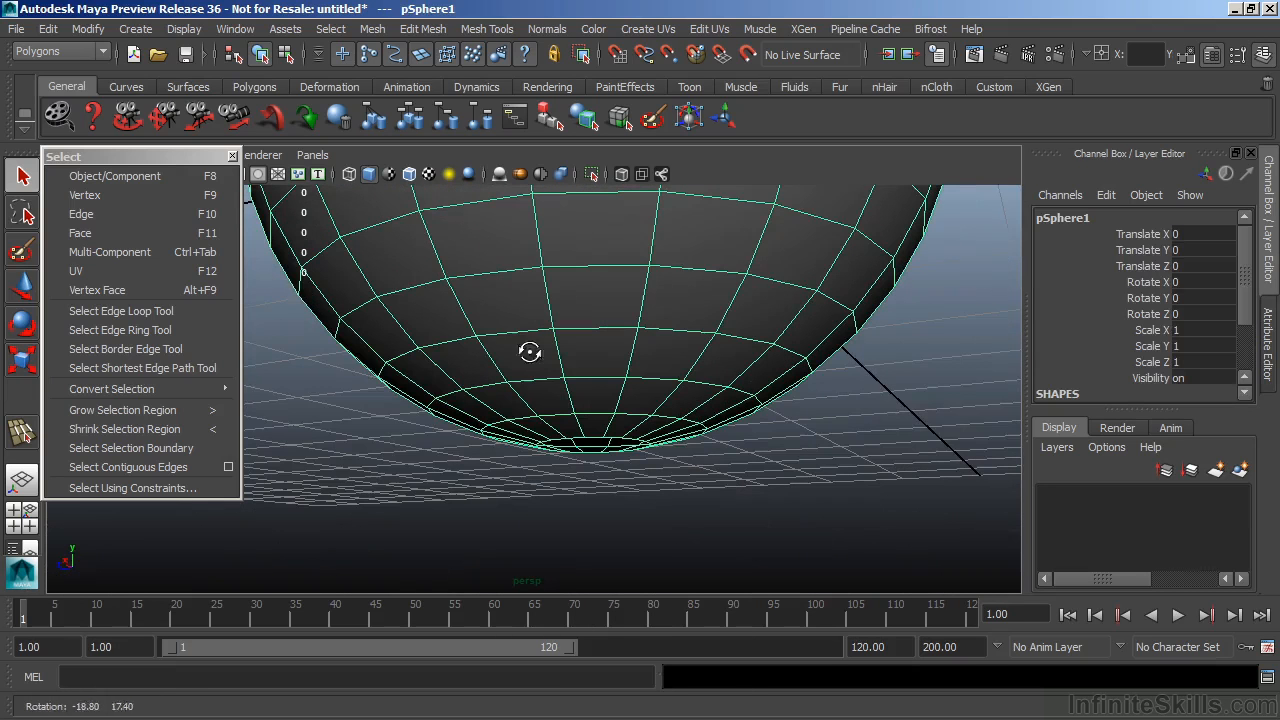
Step: Select the full border of the round hole at the sphere's bottom with the Select Border Edge Tool
click(122, 349)
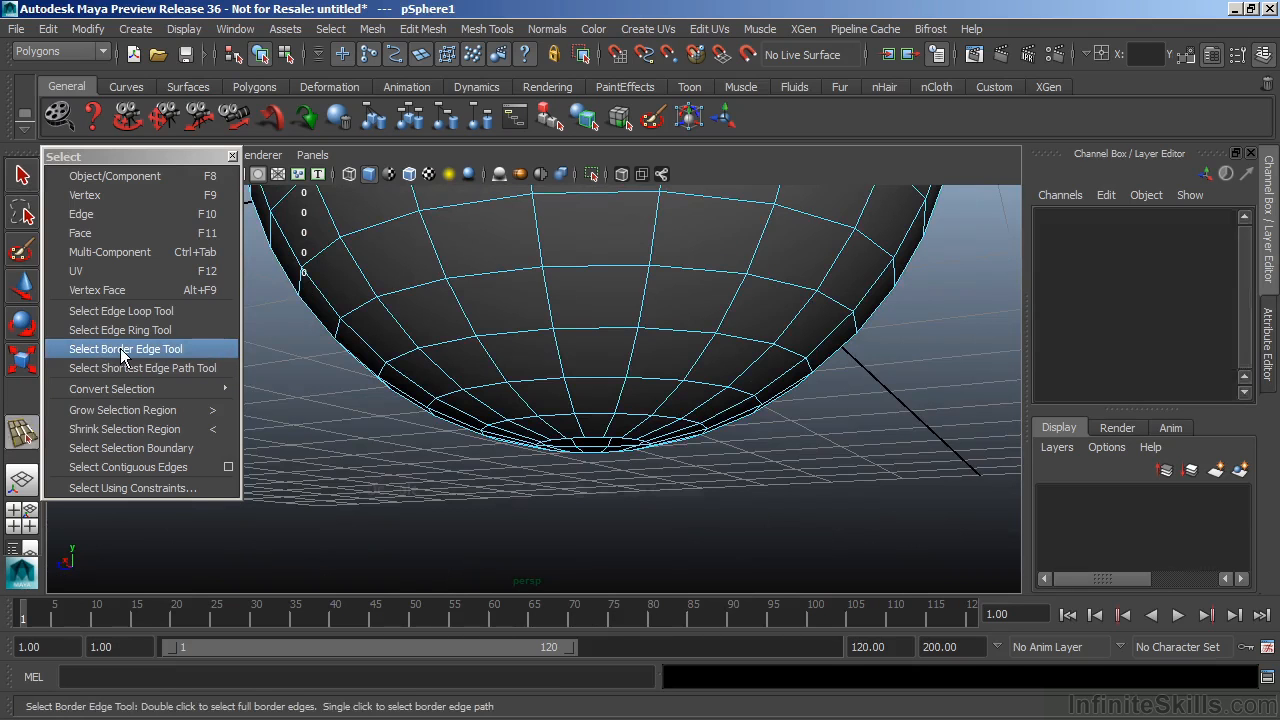
alt+drag(657, 539, 650, 505)
double_click(553, 367)
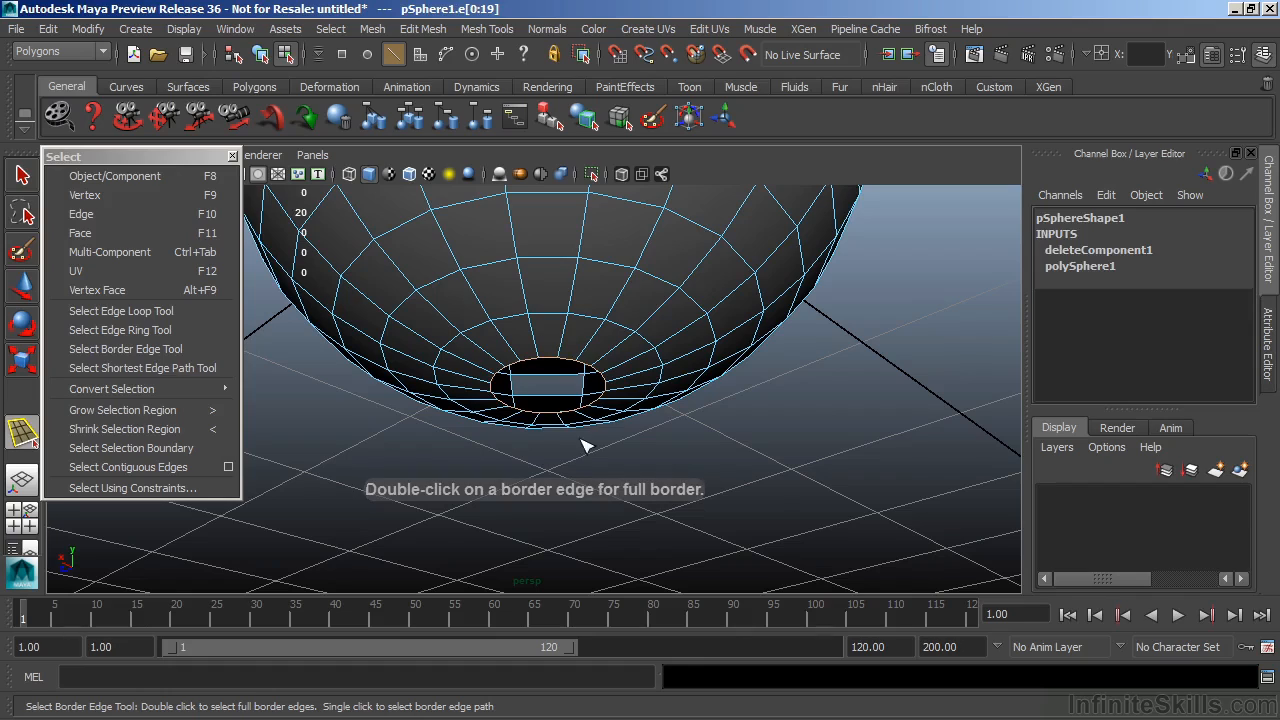
Step: Add the full border of the rectangular hole in the sphere's side to the edge selection
alt+drag(617, 451, 250, 444)
alt+drag(452, 408, 488, 388)
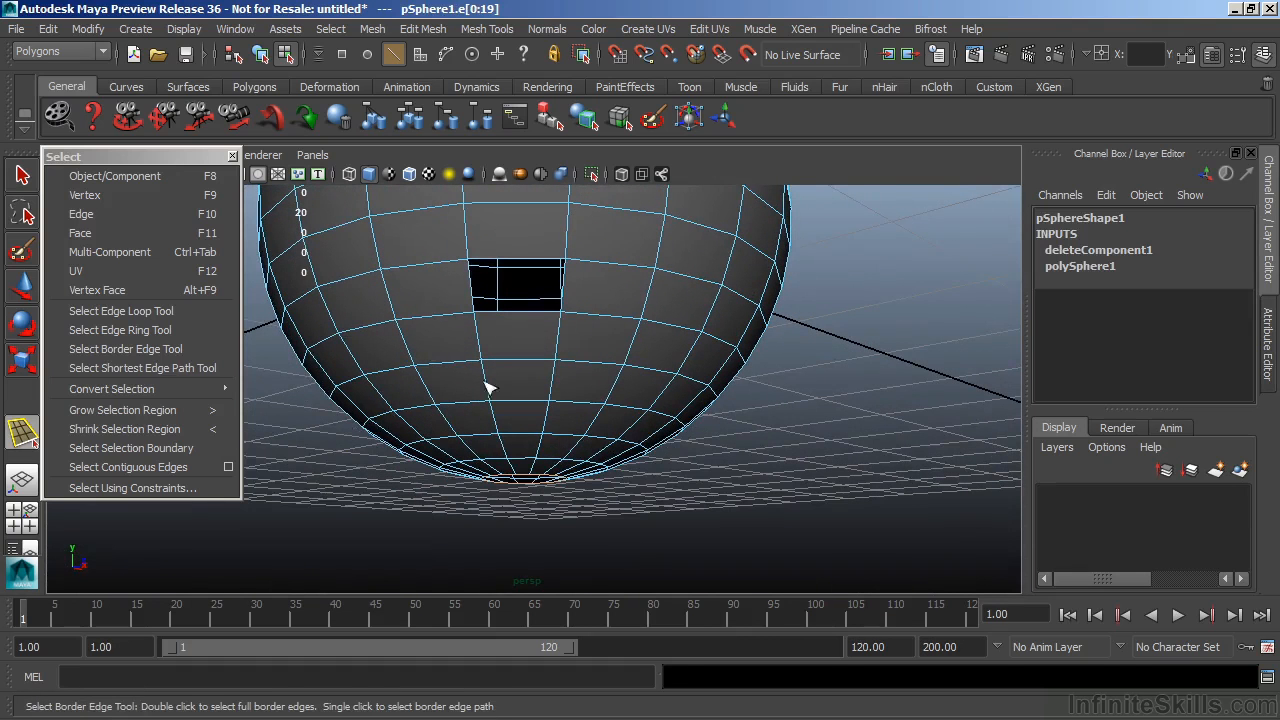
click(522, 309)
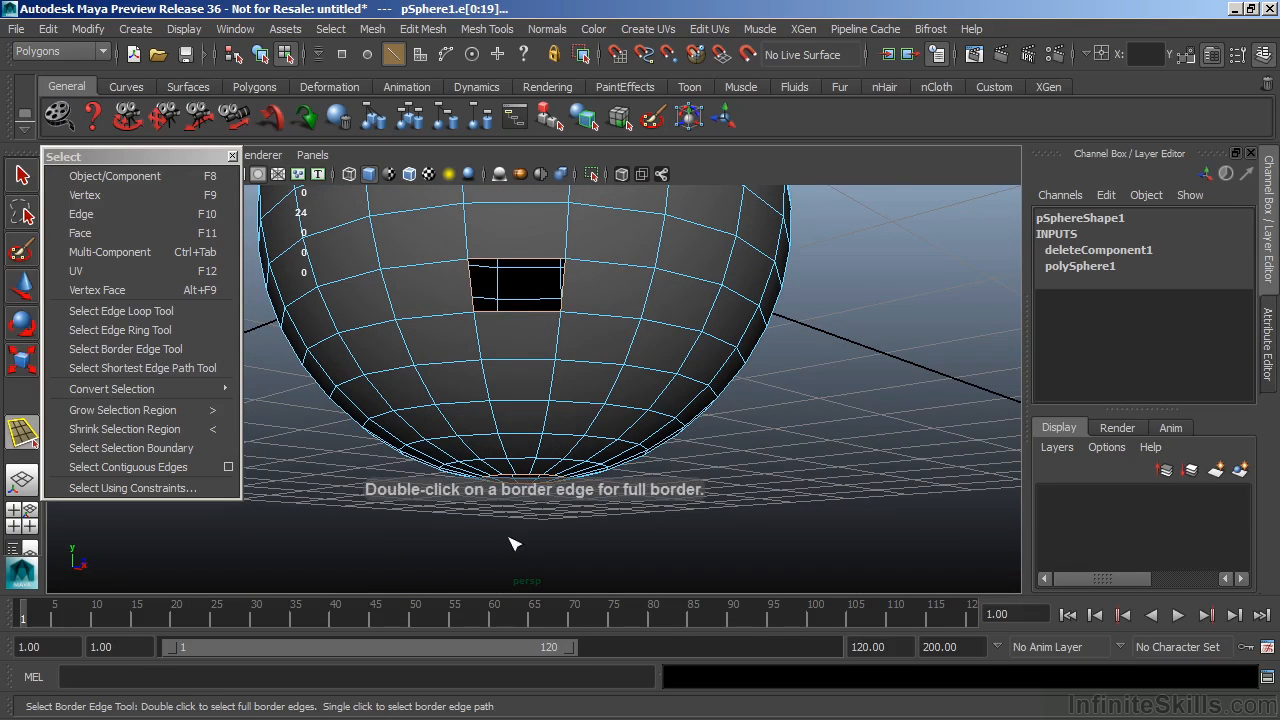
alt+drag(517, 374, 646, 368)
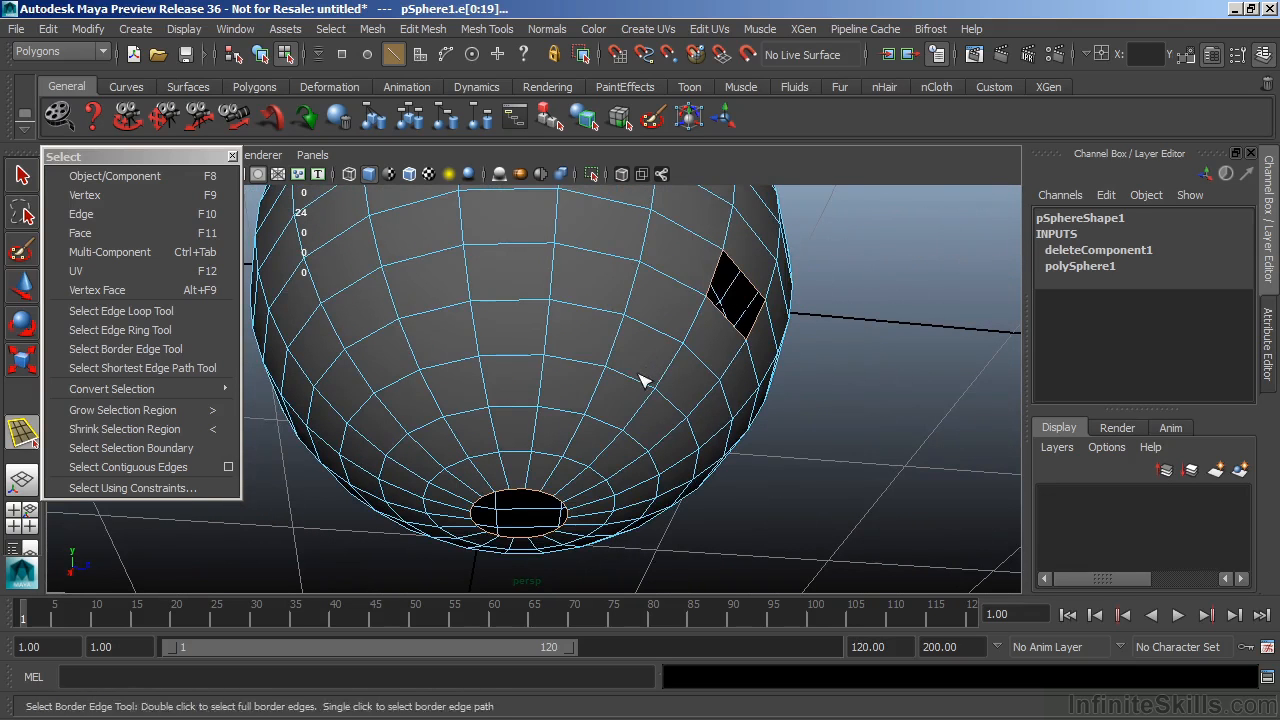
Step: Go back to the Select Tool and undo the face deletions that opened the holes in the sphere
key(q)
right_drag(586, 312, 665, 240)
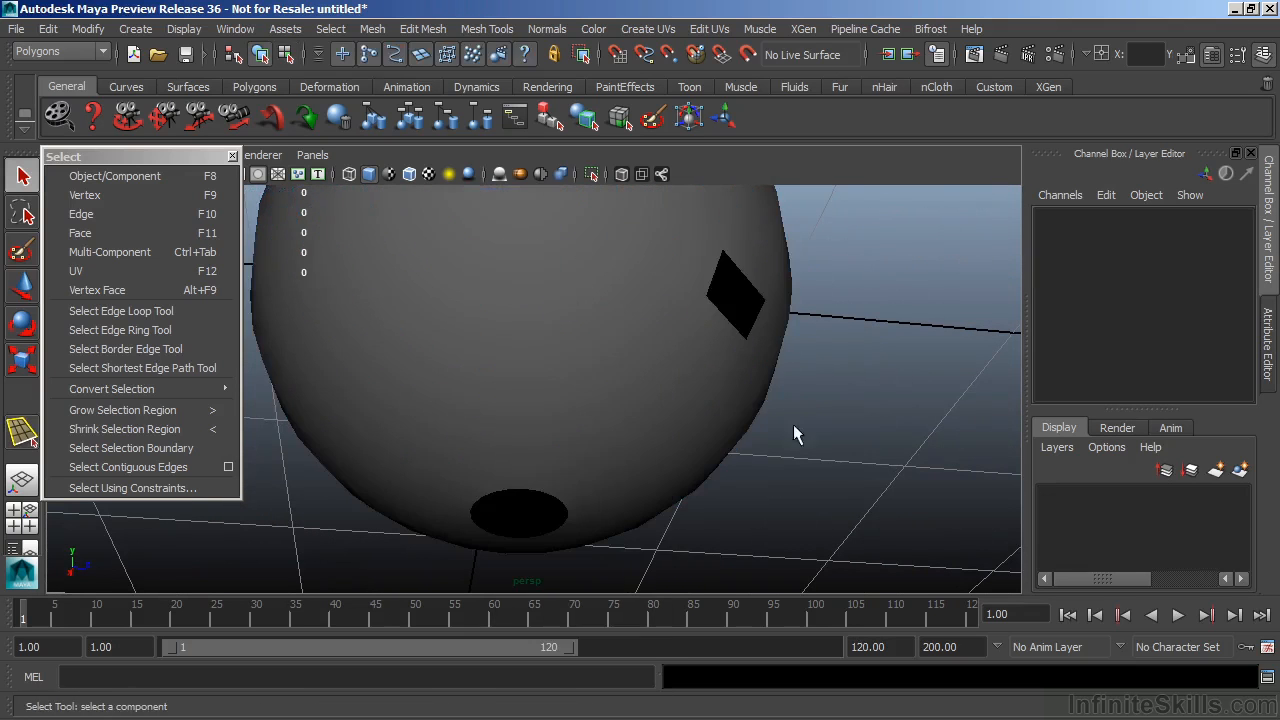
click(663, 364)
key(ctrl+z)
key(ctrl+z)
key(ctrl+z)
key(ctrl+z)
key(ctrl+z)
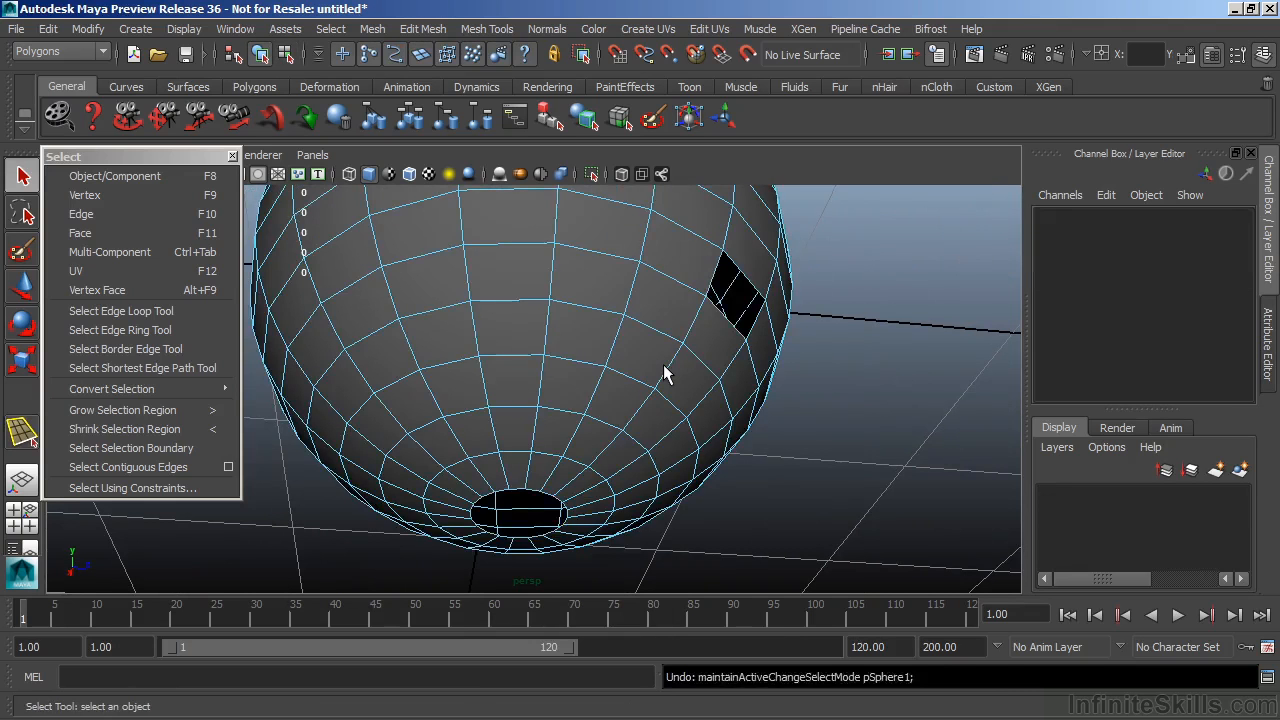
alt+drag(592, 285, 656, 357)
click(785, 400)
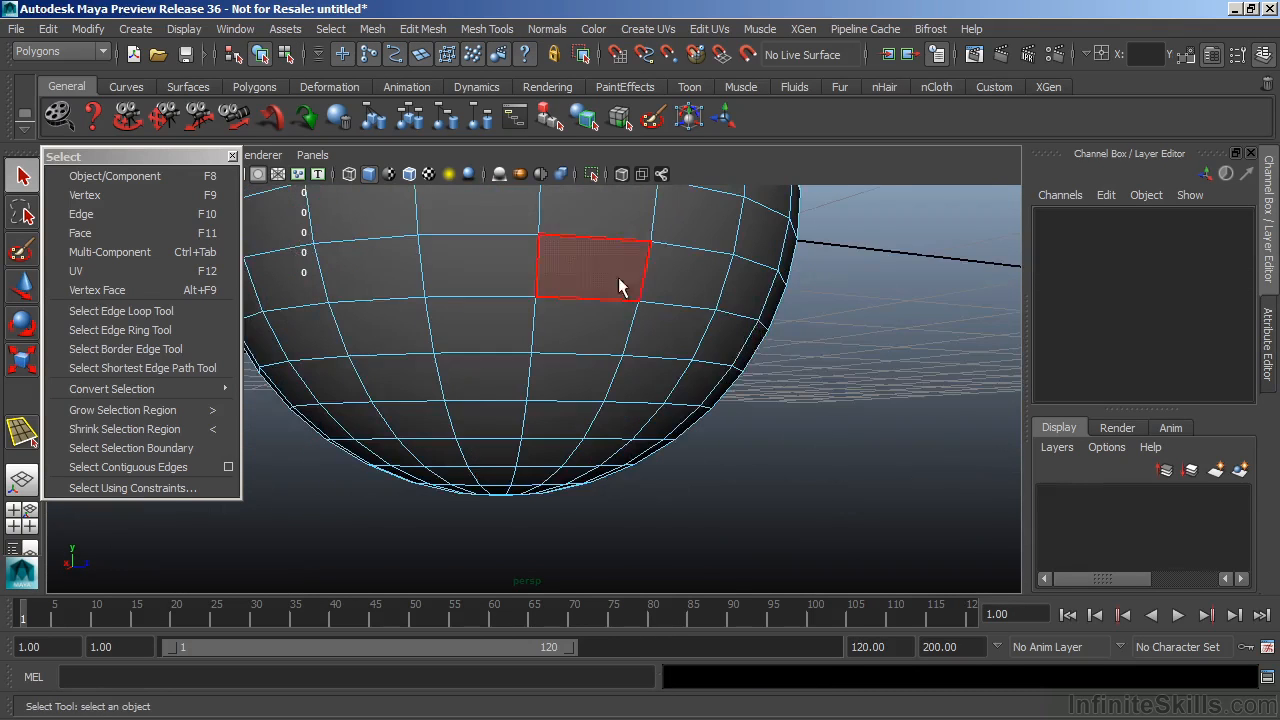
Step: Switch the sphere to vertex mode and select the edge path between two points across its front with the Select Shortest Edge Path Tool
alt+drag(637, 279, 731, 358)
alt+right_drag(731, 358, 437, 326)
alt+drag(437, 326, 535, 365)
mouse_move(535, 365)
alt+right_down()
mouse_move(506, 343)
mouse_move(535, 350)
alt+right_up()
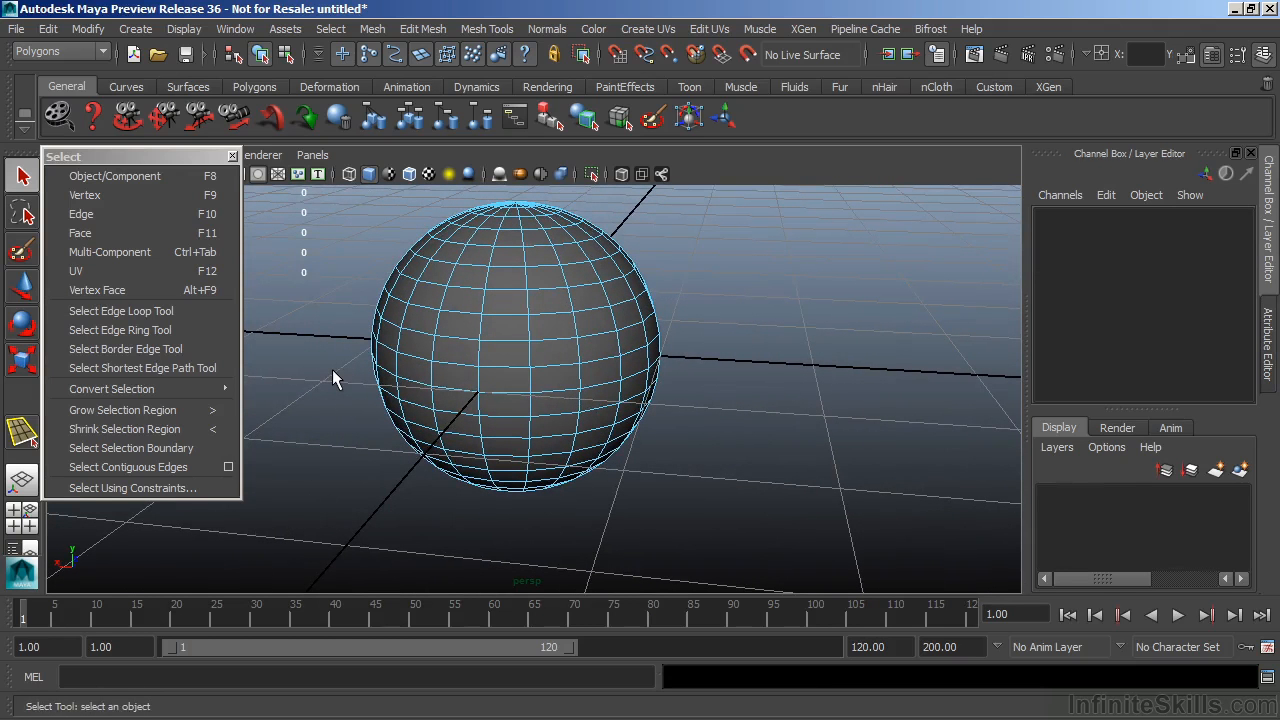
alt+right_drag(404, 365, 519, 357)
alt+middle_drag(511, 359, 534, 380)
right_drag(530, 262, 440, 265)
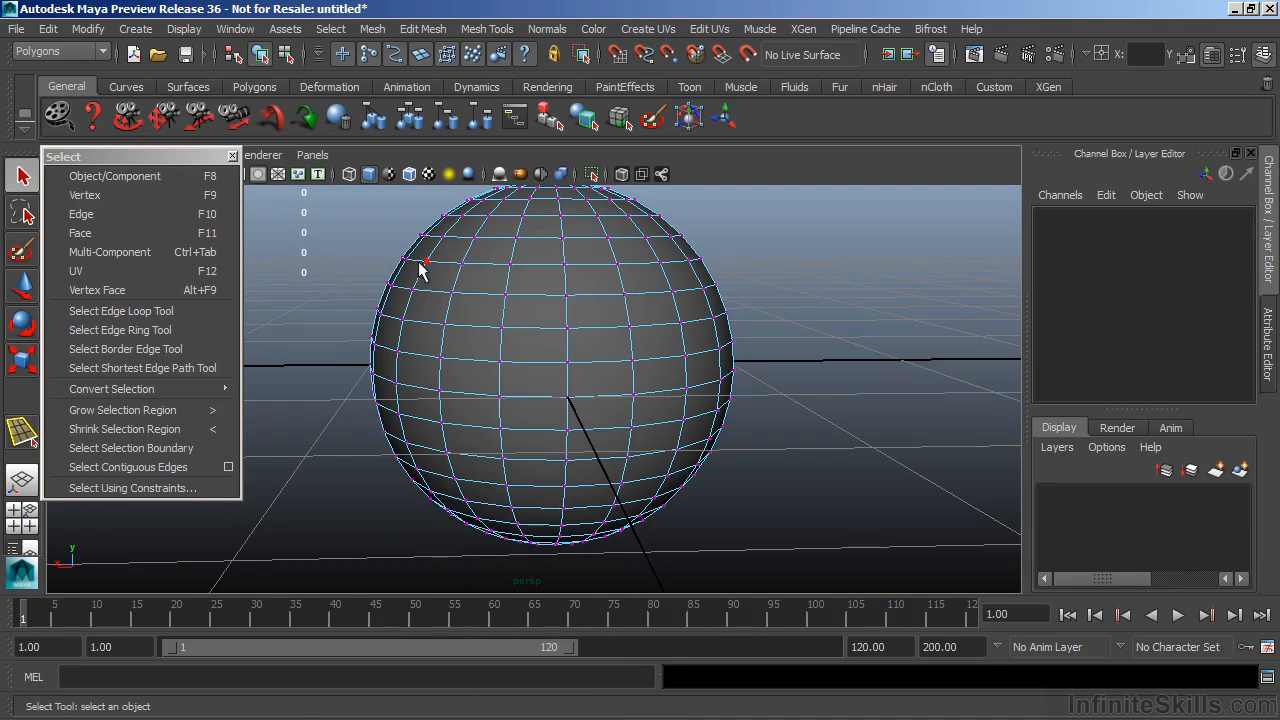
click(105, 370)
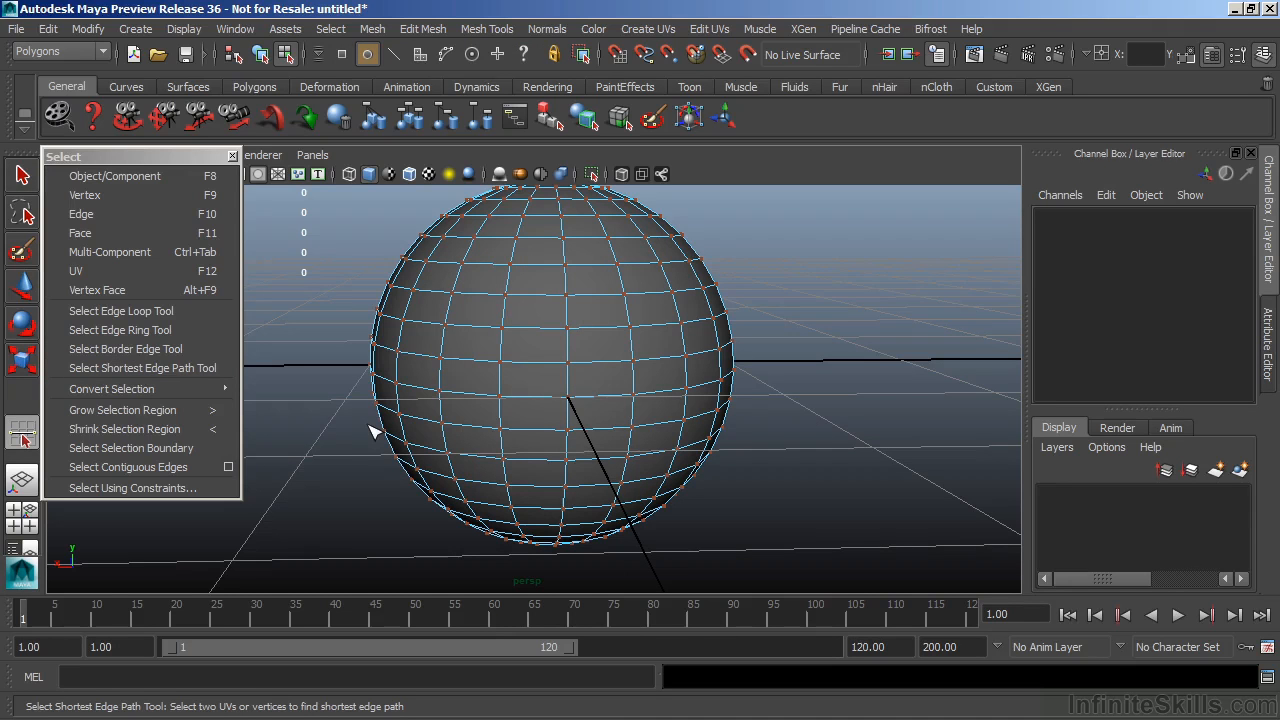
click(444, 326)
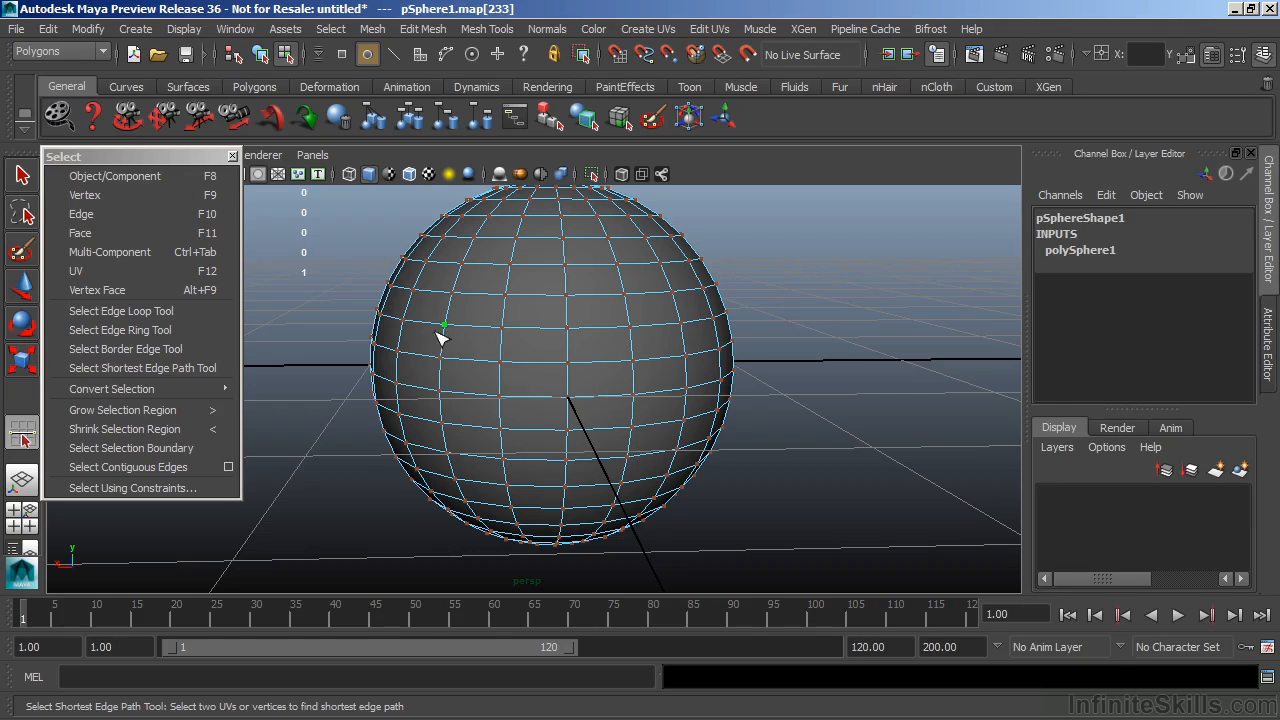
alt+drag(738, 427, 655, 440)
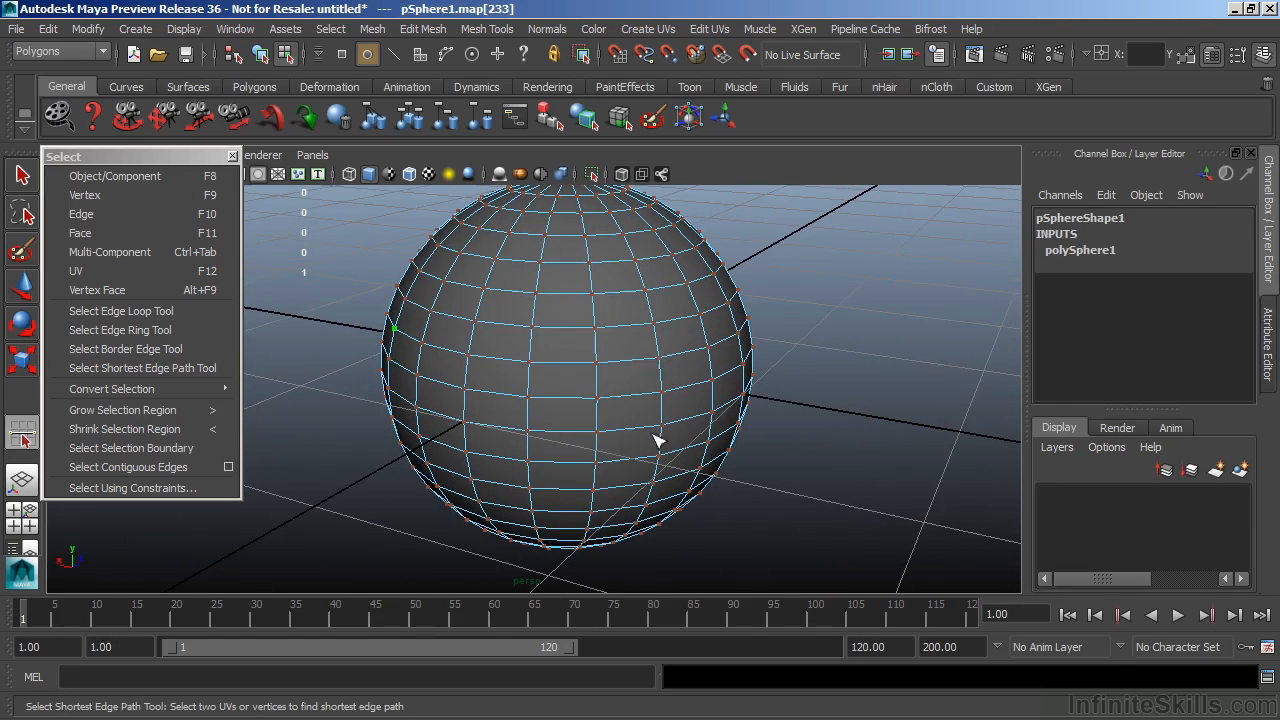
click(661, 362)
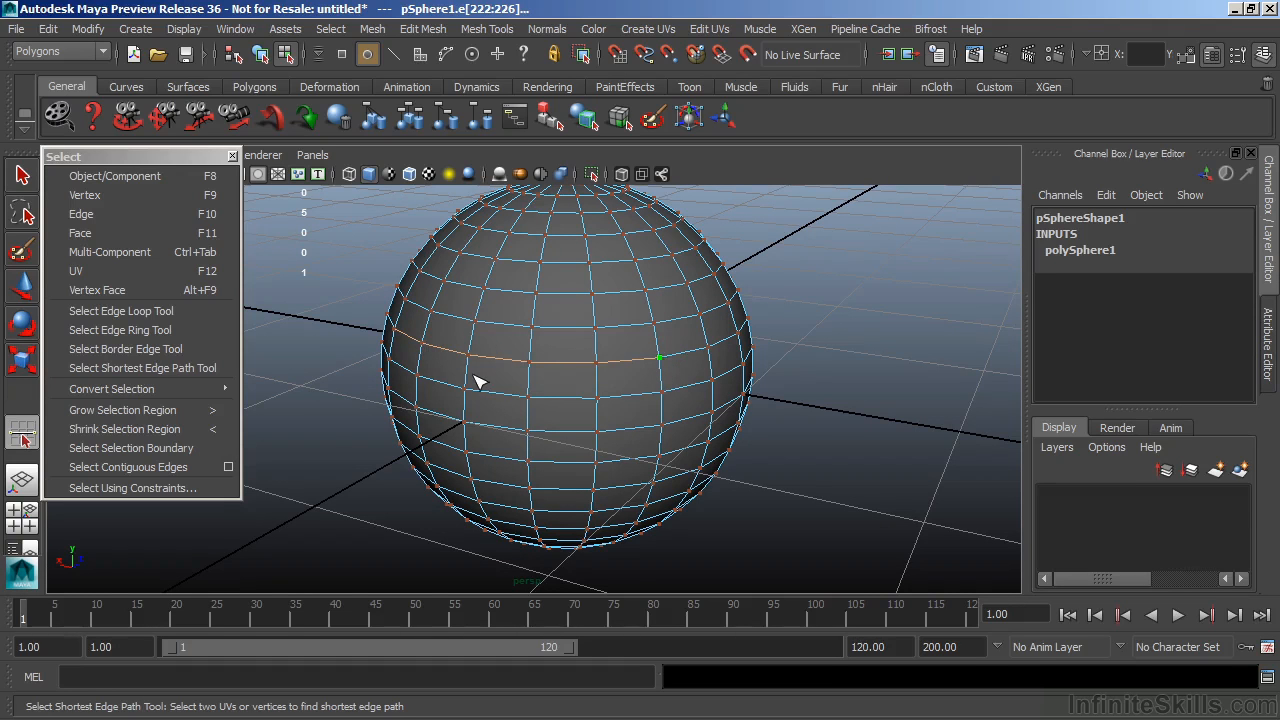
Step: Extend the edge path through further points around the upper part of the sphere, and clear the selection
alt+drag(480, 382, 508, 368)
click(569, 247)
alt+drag(568, 449, 539, 465)
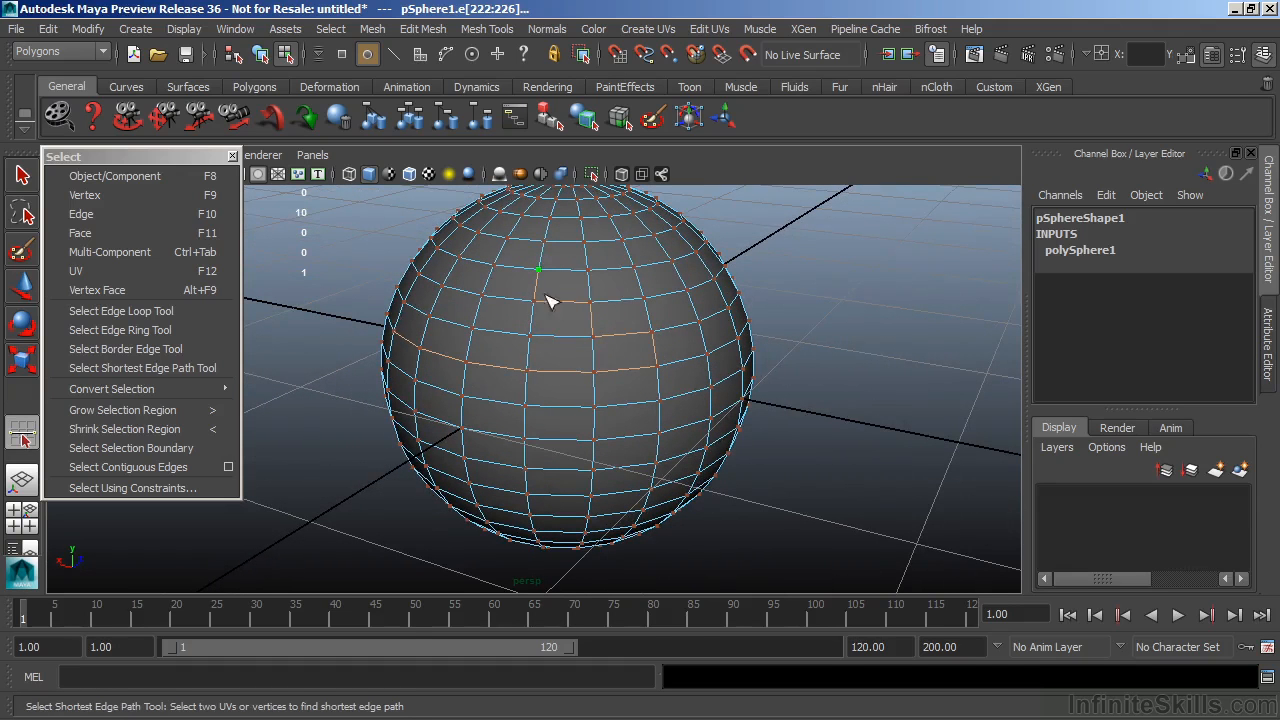
alt+drag(506, 418, 546, 474)
alt+drag(490, 285, 505, 382)
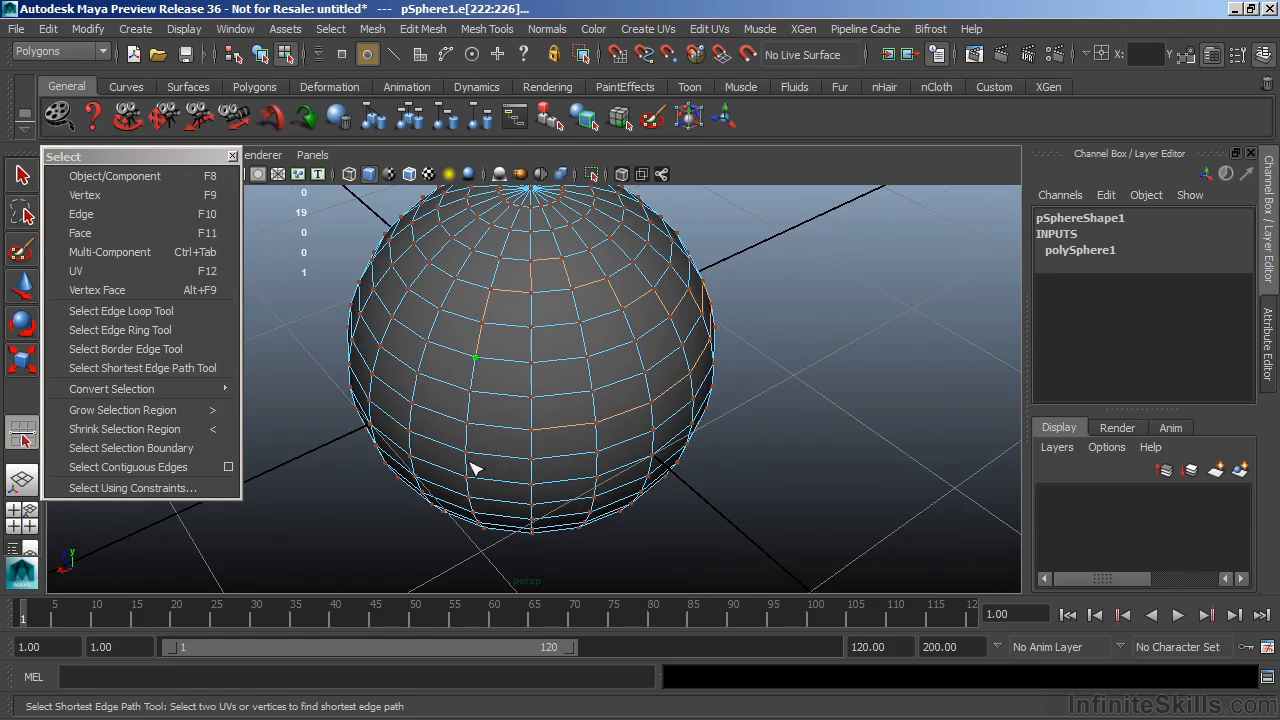
click(623, 484)
alt+drag(623, 484, 510, 432)
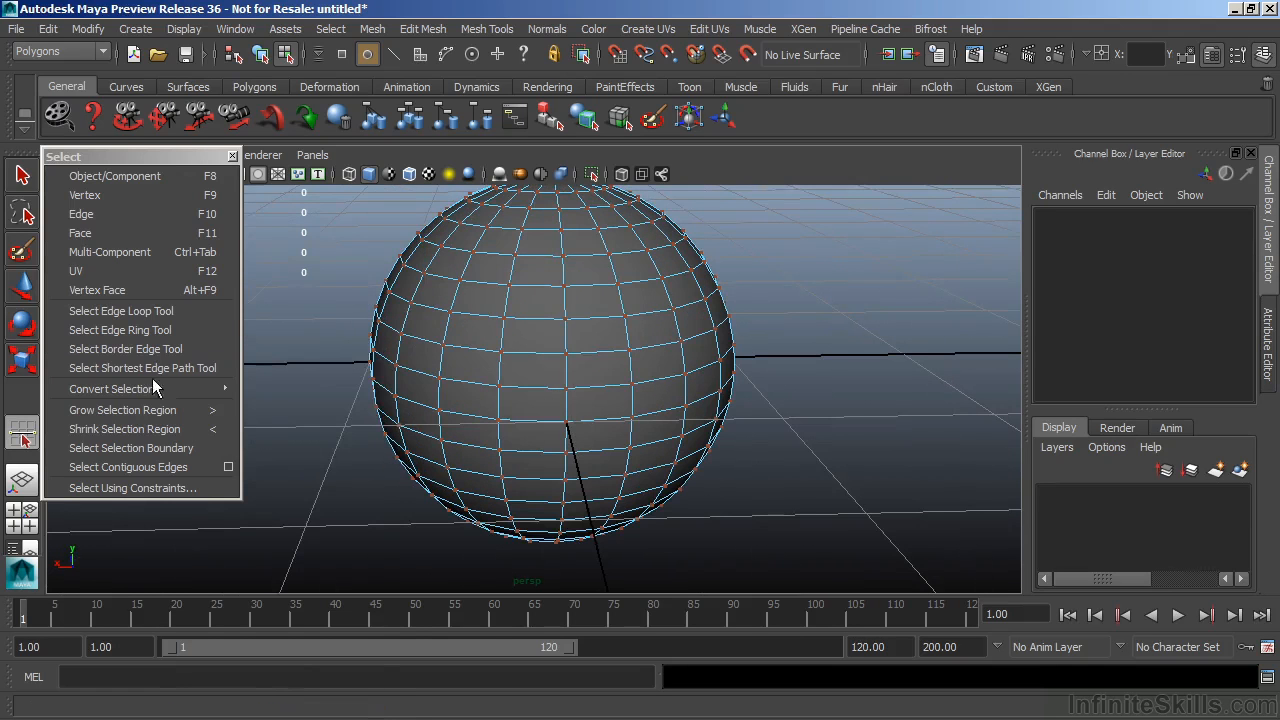
Step: Detach the Convert Selection commands as a floating window and place it beside the sphere, opposite the Select window
mouse_move(137, 389)
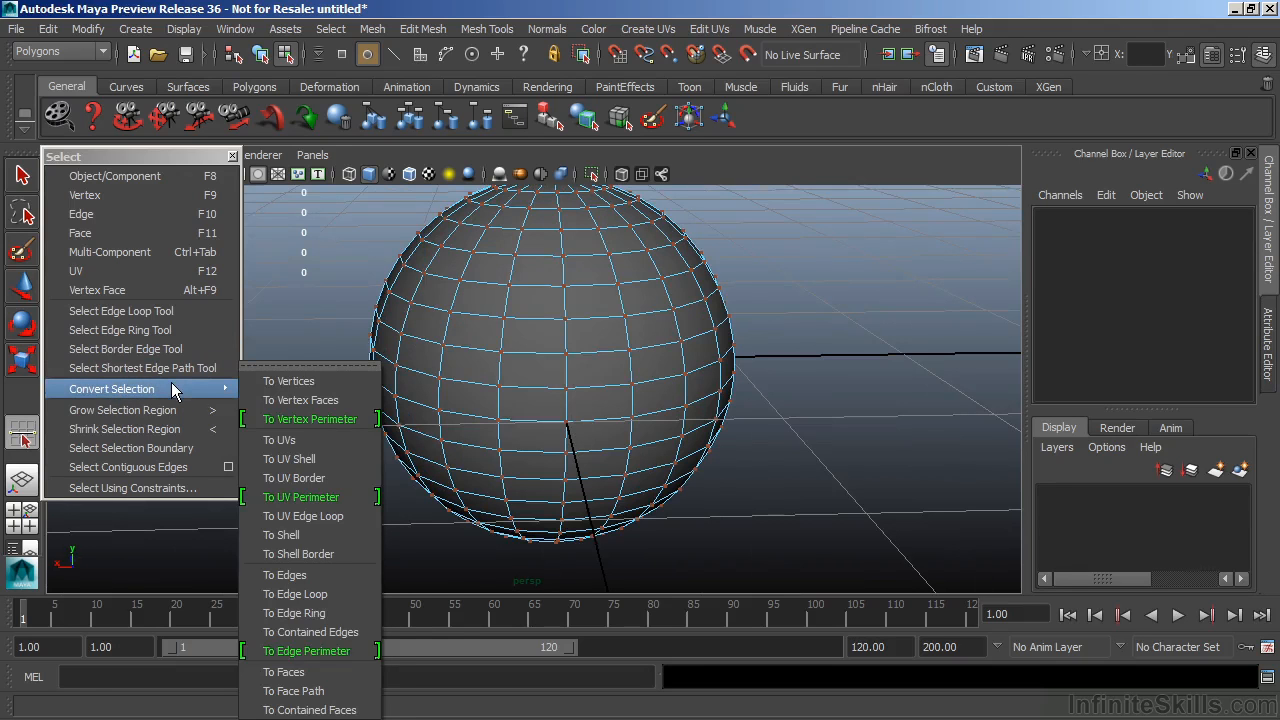
click(305, 367)
drag(305, 358, 953, 154)
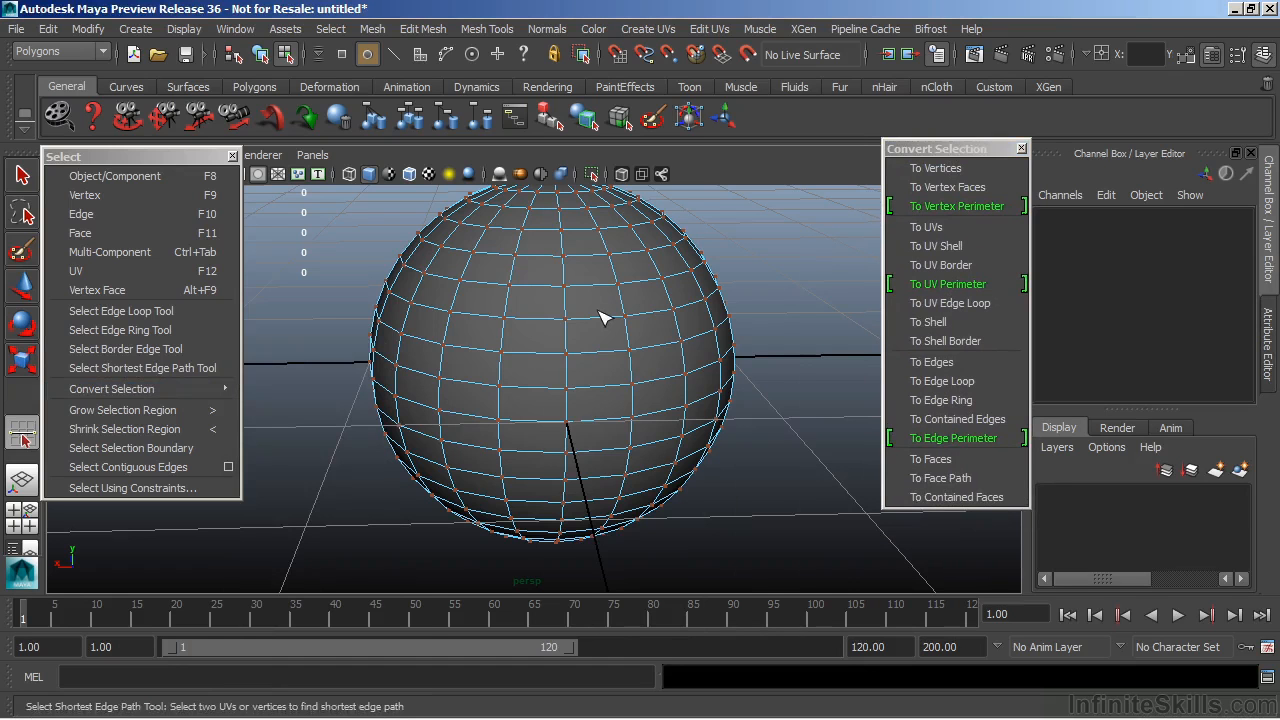
Step: Return the sphere to object mode with the Select Tool, select it and frame it in the view
key(q)
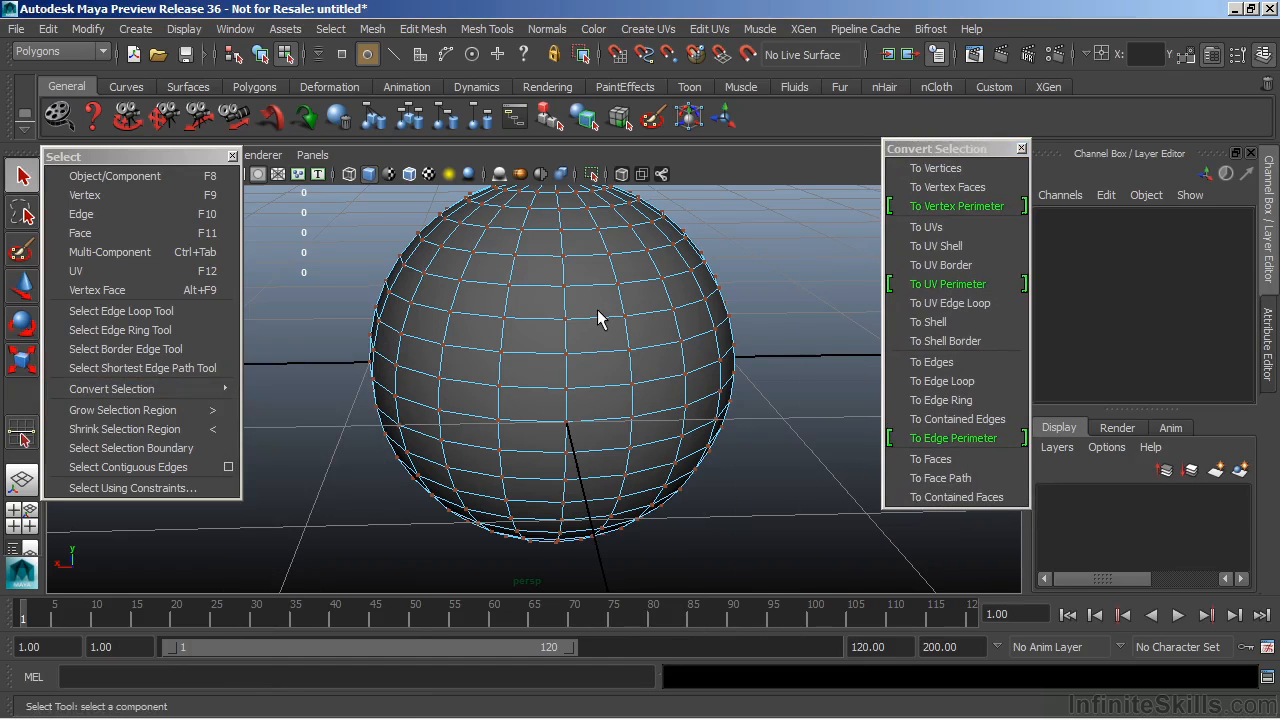
right_drag(595, 262, 668, 244)
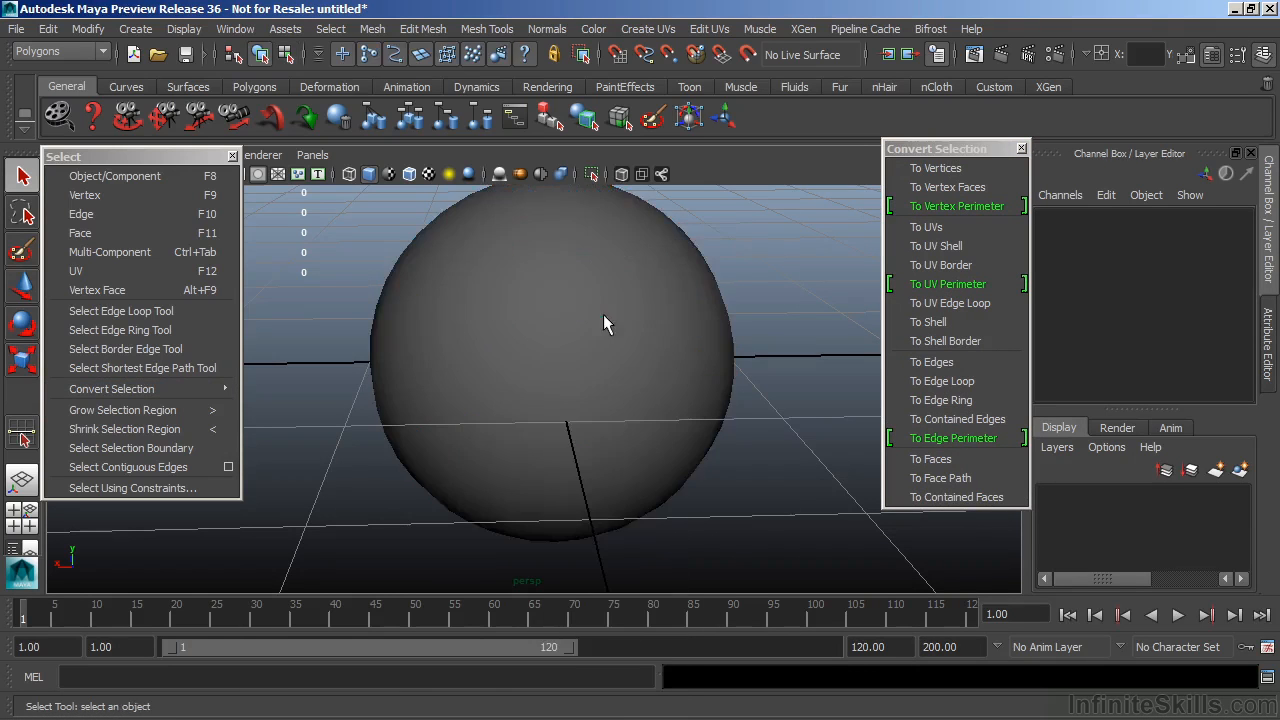
click(604, 324)
key(f)
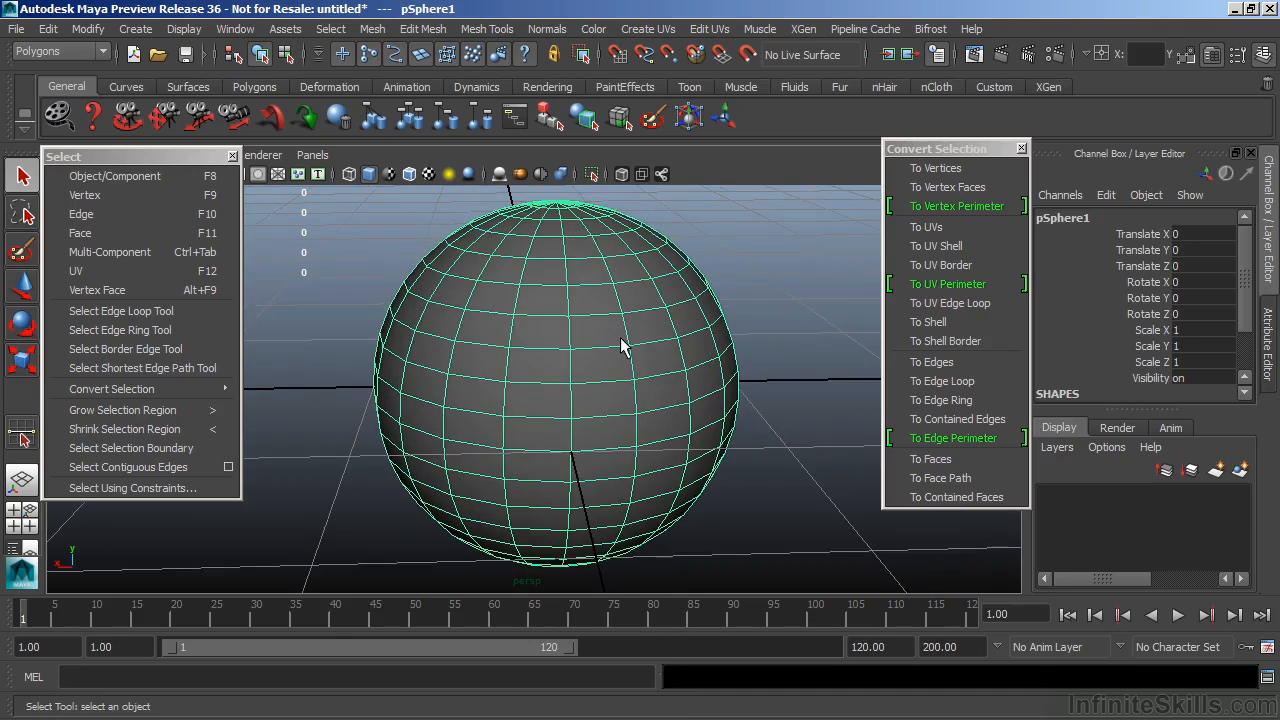
Step: Switch the sphere to vertex mode and select the single vertex at its bottom pole
alt+drag(570, 422, 592, 295)
alt+middle_drag(607, 403, 580, 246)
alt+right_drag(415, 384, 806, 366)
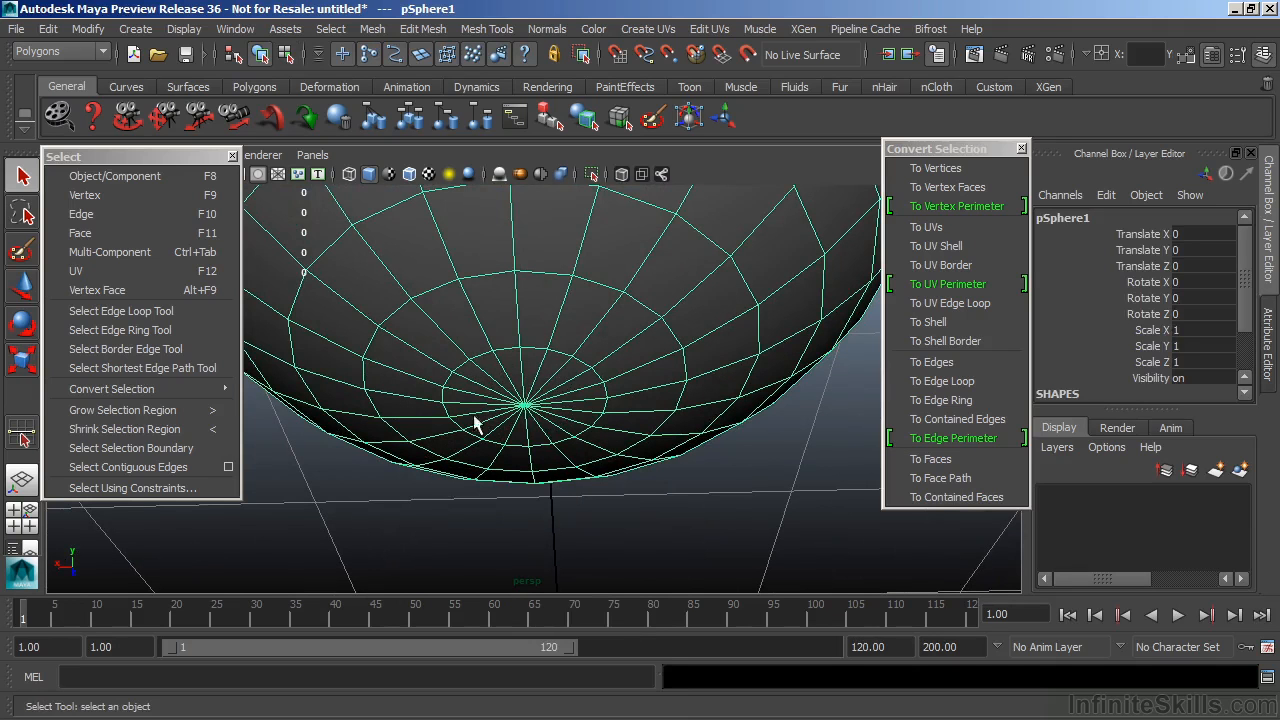
alt+middle_drag(529, 387, 545, 415)
alt+drag(545, 415, 557, 385)
right_click(545, 341)
right_drag(545, 345, 545, 311)
right_drag(552, 262, 481, 263)
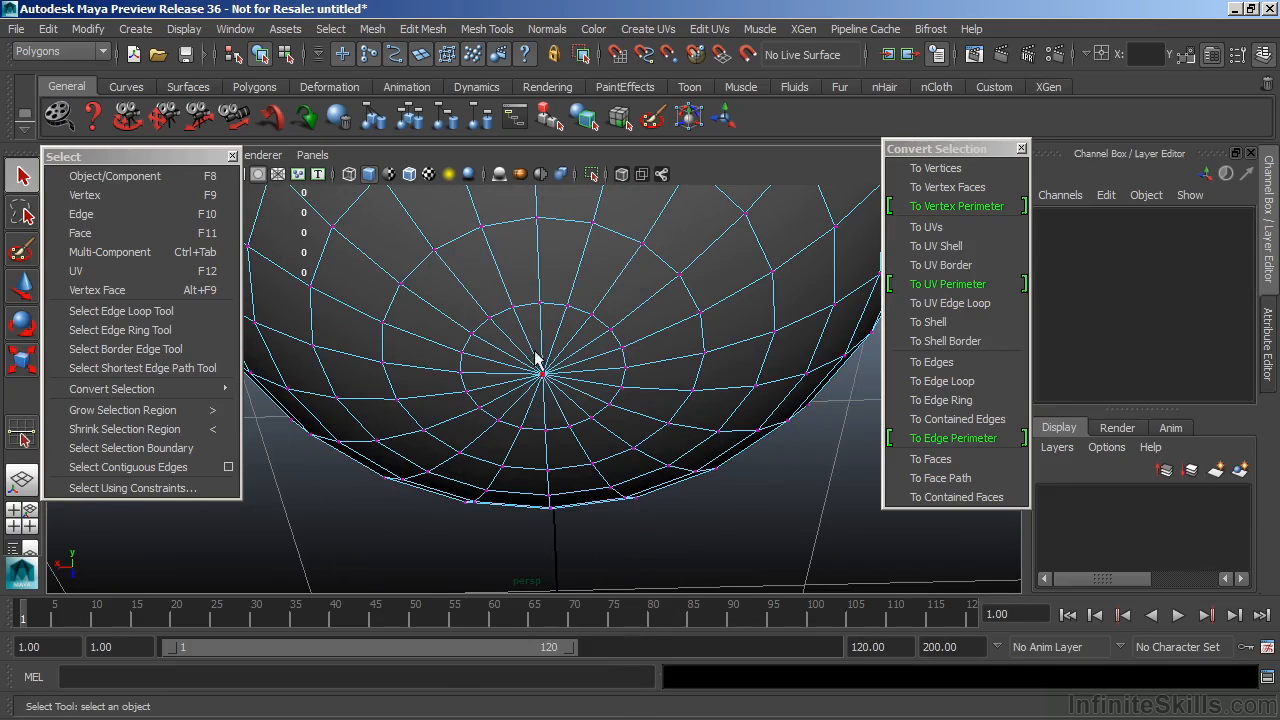
click(541, 374)
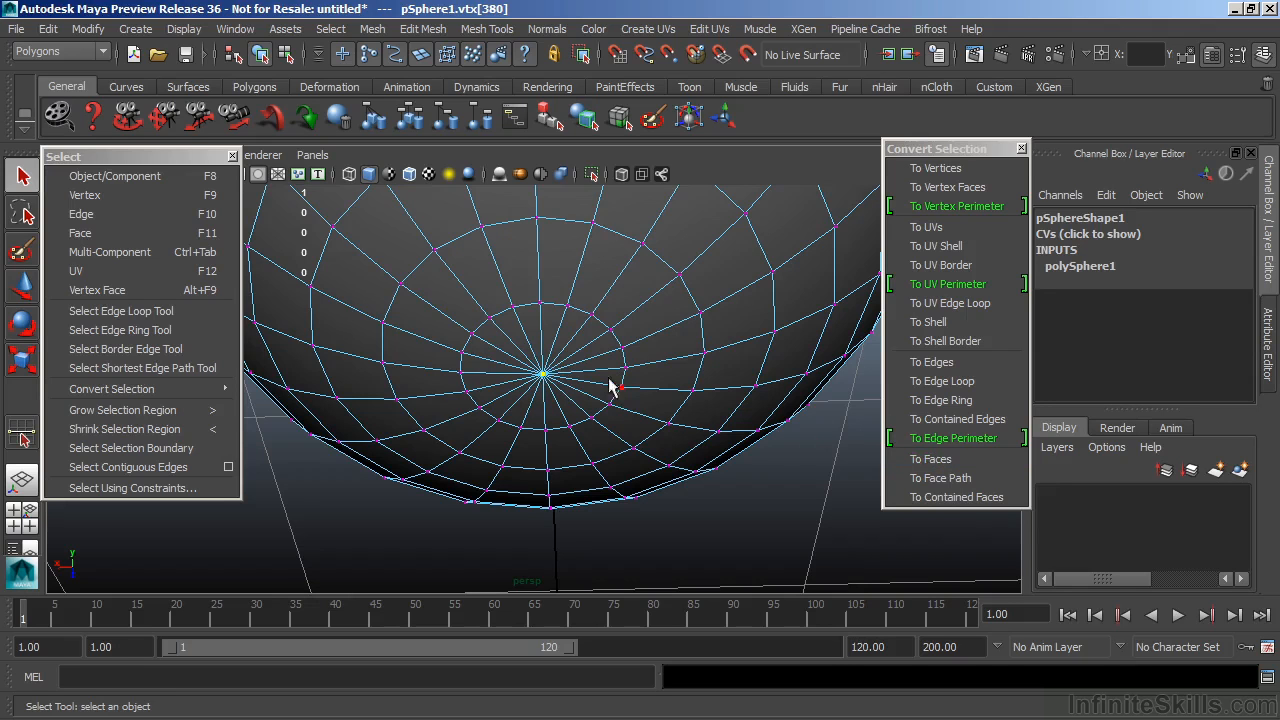
Step: Convert the pole vertex selection to faces, from there to edges and edge loops, and finally back to vertices
click(932, 459)
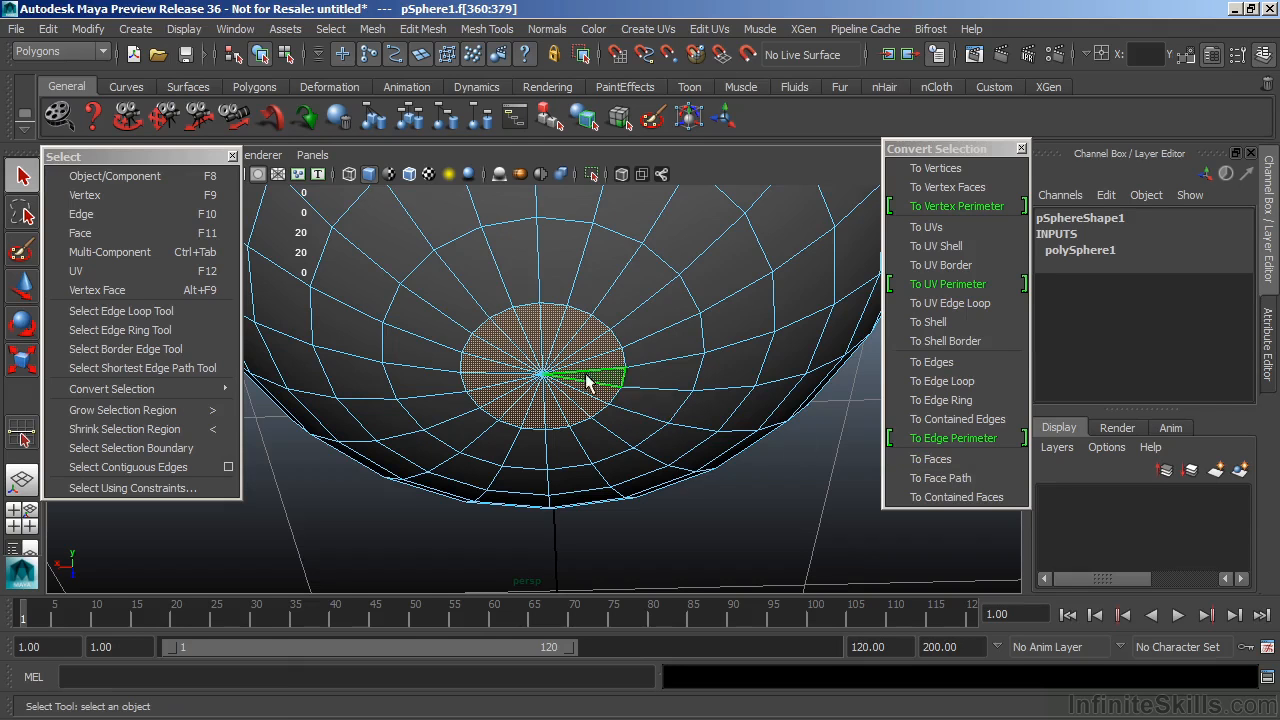
click(931, 364)
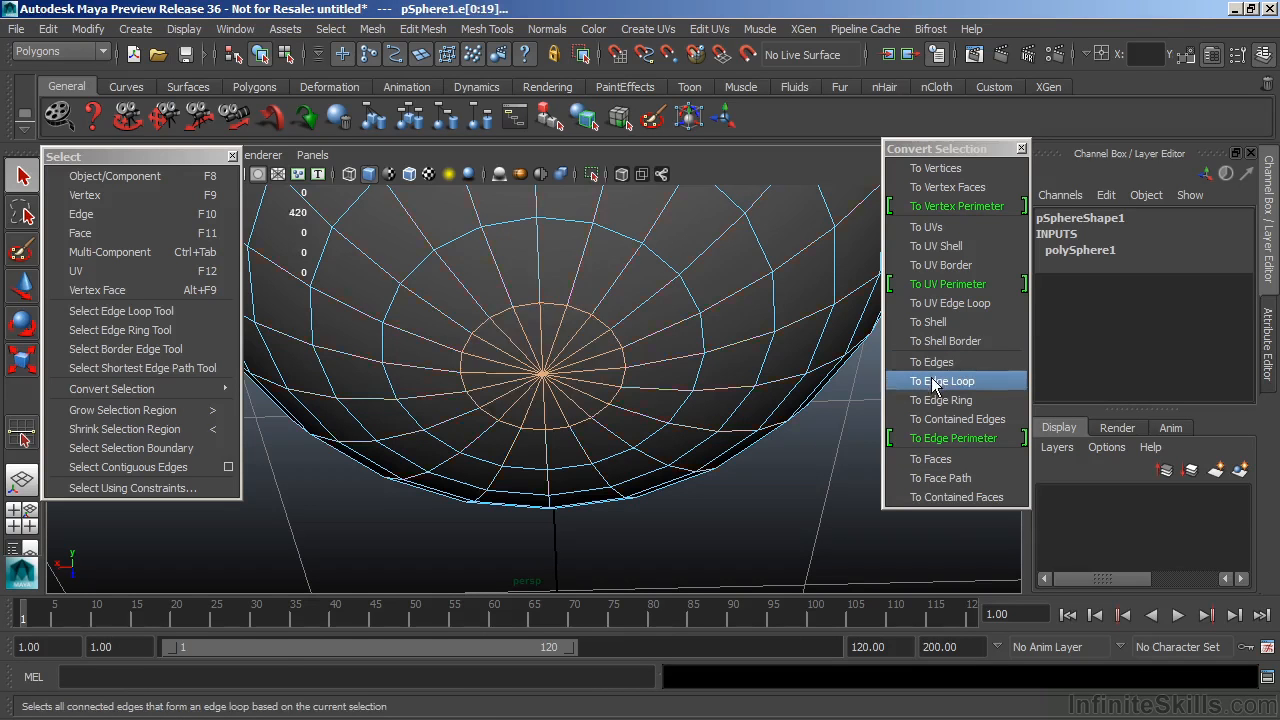
click(942, 168)
alt+right_drag(786, 417, 337, 391)
alt+drag(430, 395, 442, 460)
alt+drag(530, 382, 540, 425)
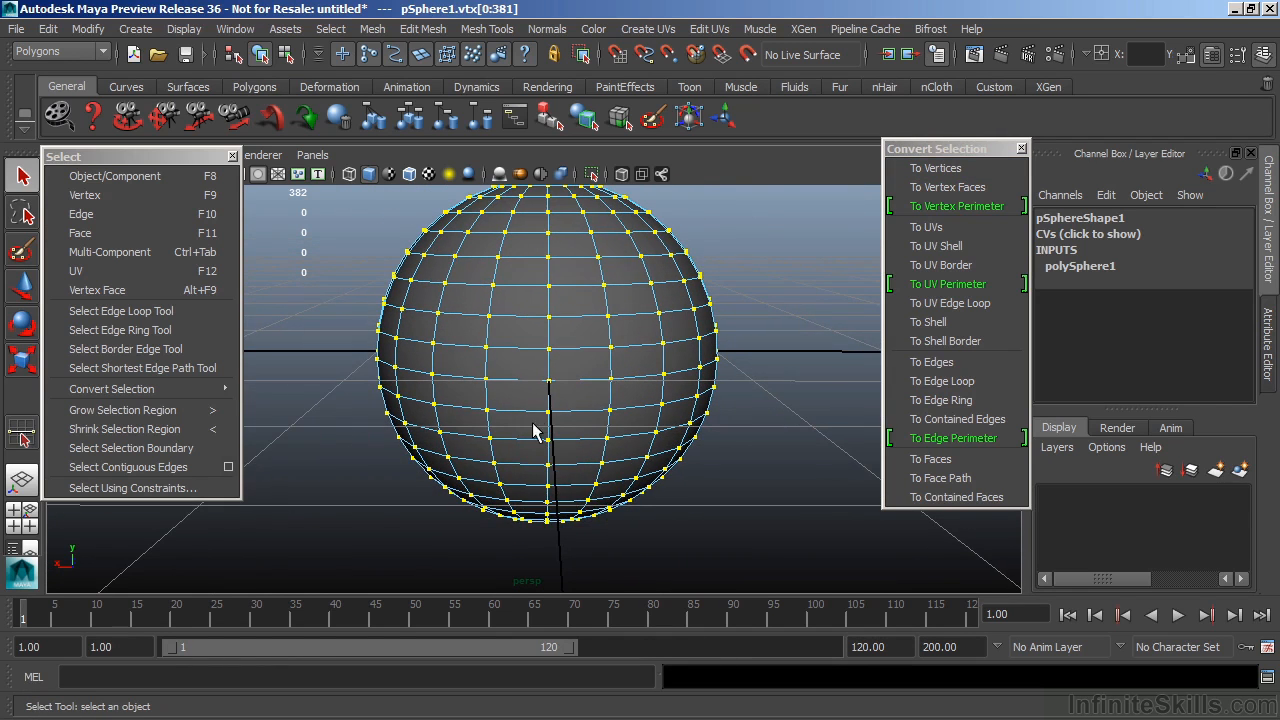
Step: Return the sphere to object mode, re-enter vertex mode and select two horizontally adjacent vertices on its upper front
right_click(550, 286)
click(591, 246)
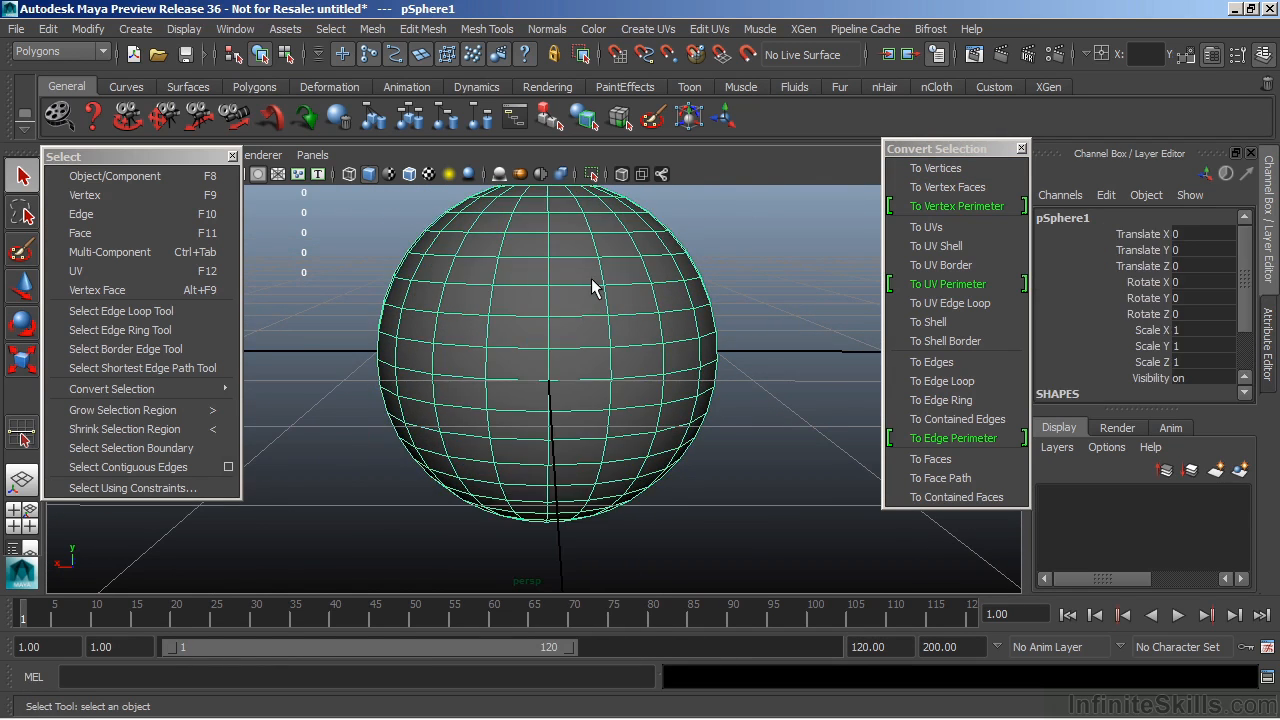
right_click(516, 284)
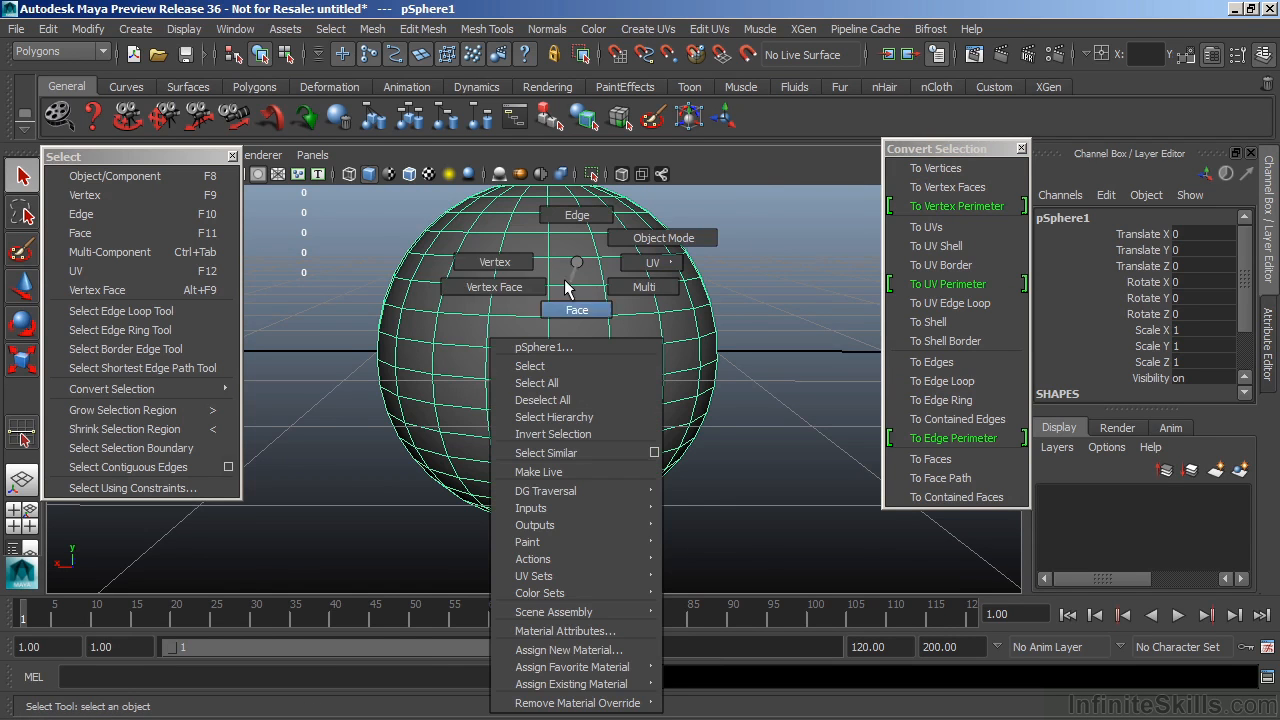
click(521, 270)
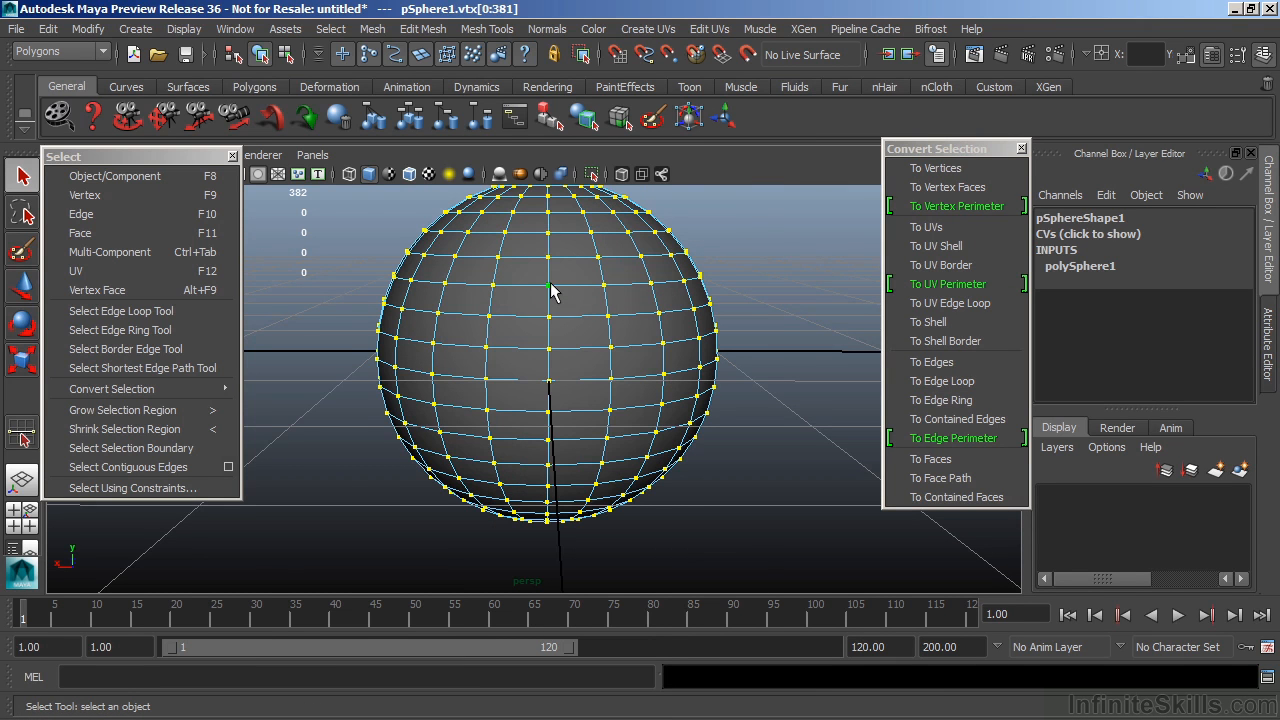
click(548, 287)
shift+click(604, 286)
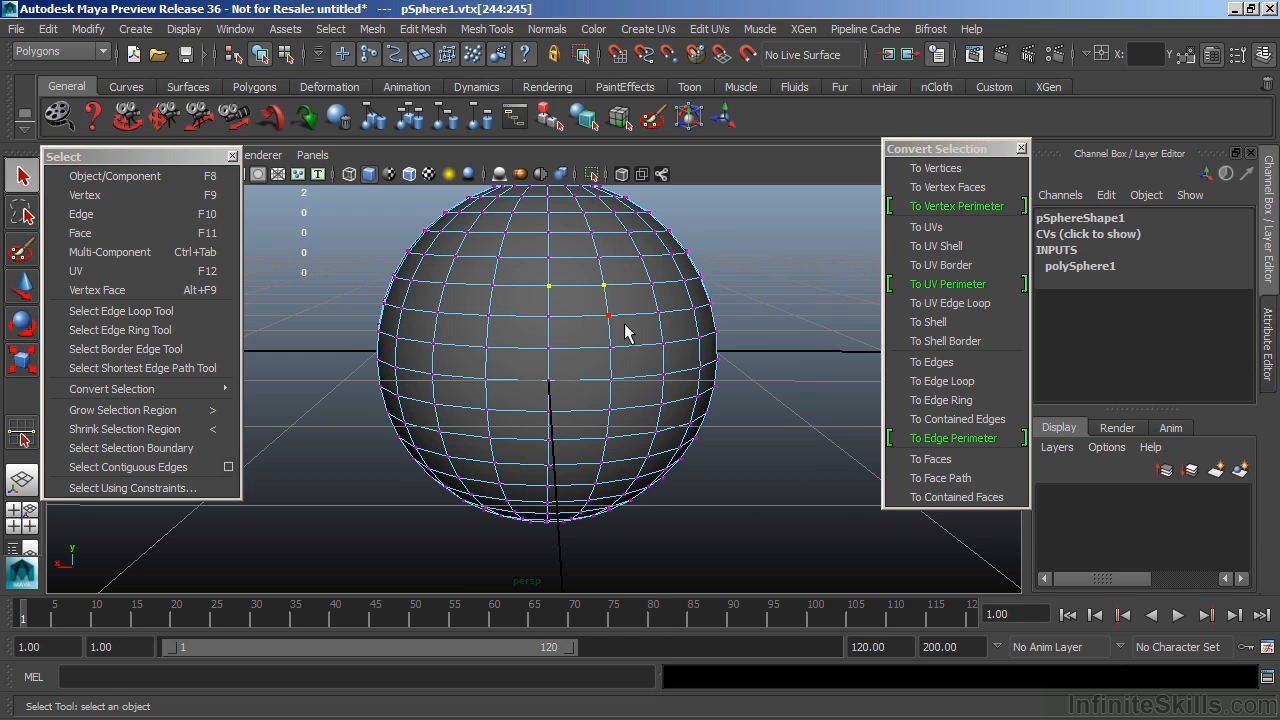
Step: Try converting the two selected vertices to faces, and undo the conversion
shift+right_click(584, 290)
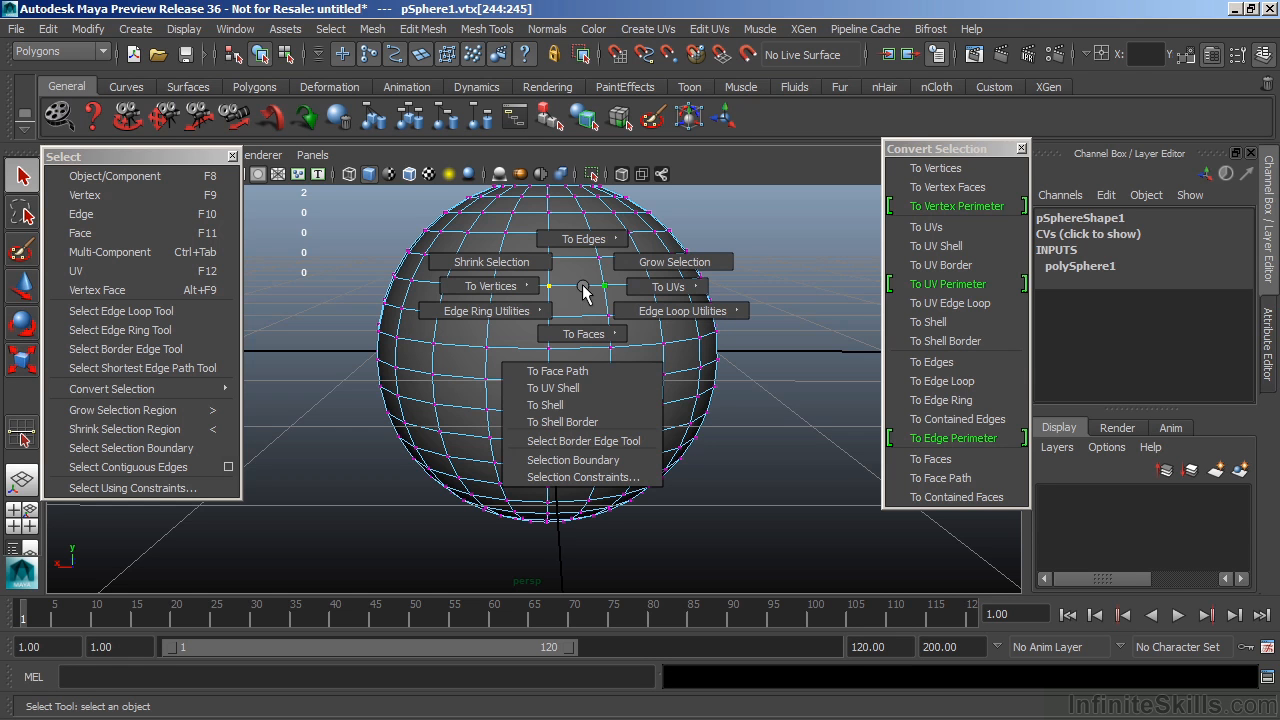
right_drag(590, 298, 582, 340)
ctrl+right_drag(582, 340, 577, 380)
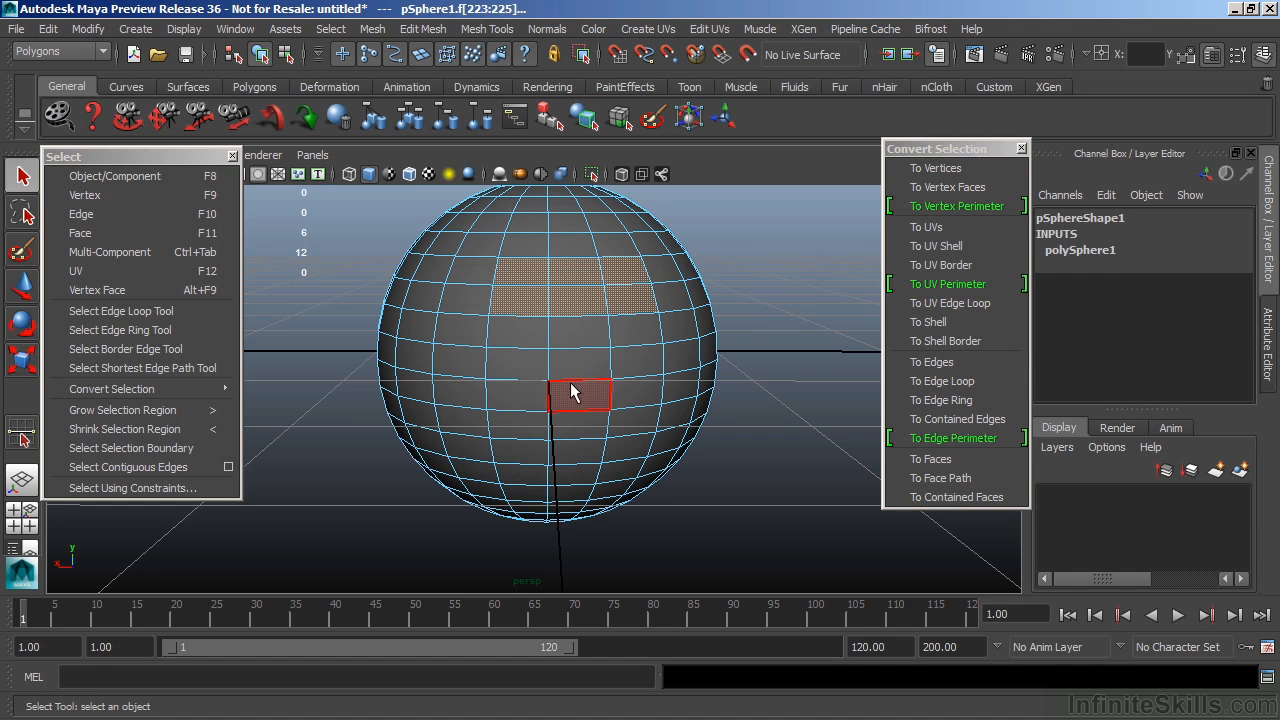
key(ctrl+z)
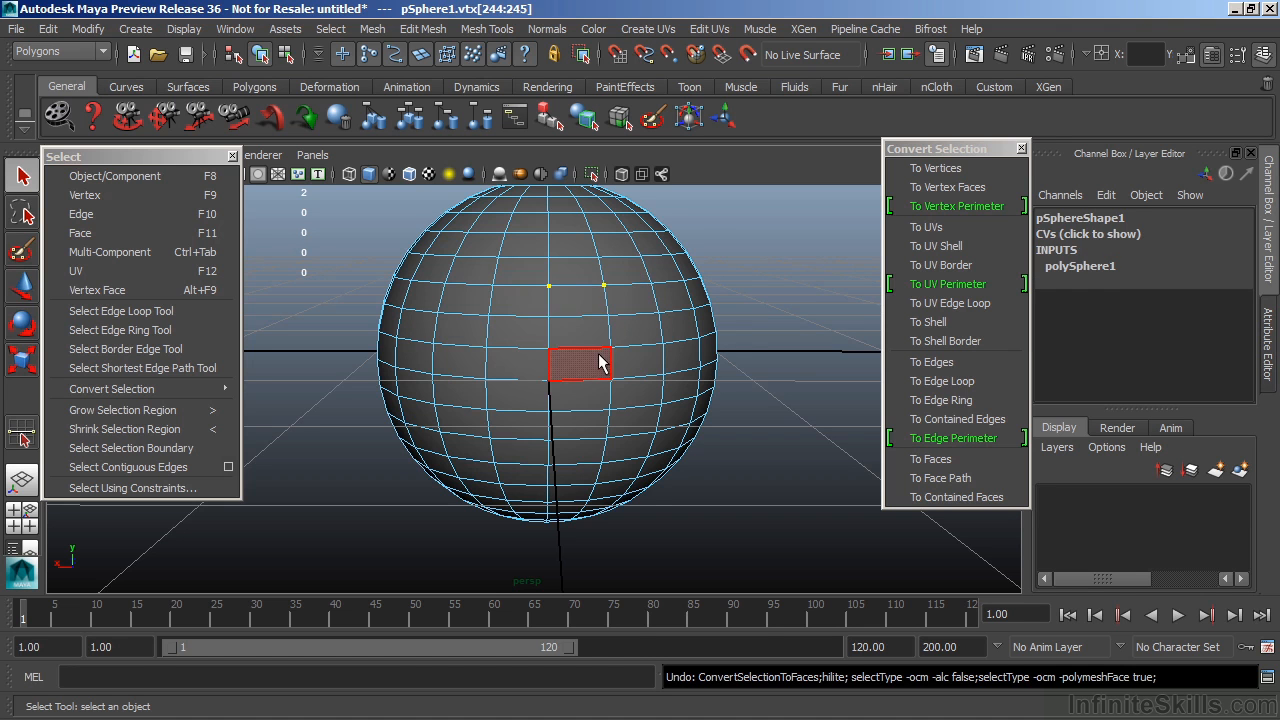
Step: Return to vertex mode and add the two vertices directly below, so the selection surrounds a single face
ctrl+right_drag(563, 330, 470, 285)
shift+click(549, 318)
shift+click(609, 317)
Step: Try converting the four selected vertices to faces, and undo that conversion
ctrl+right_drag(581, 298, 586, 345)
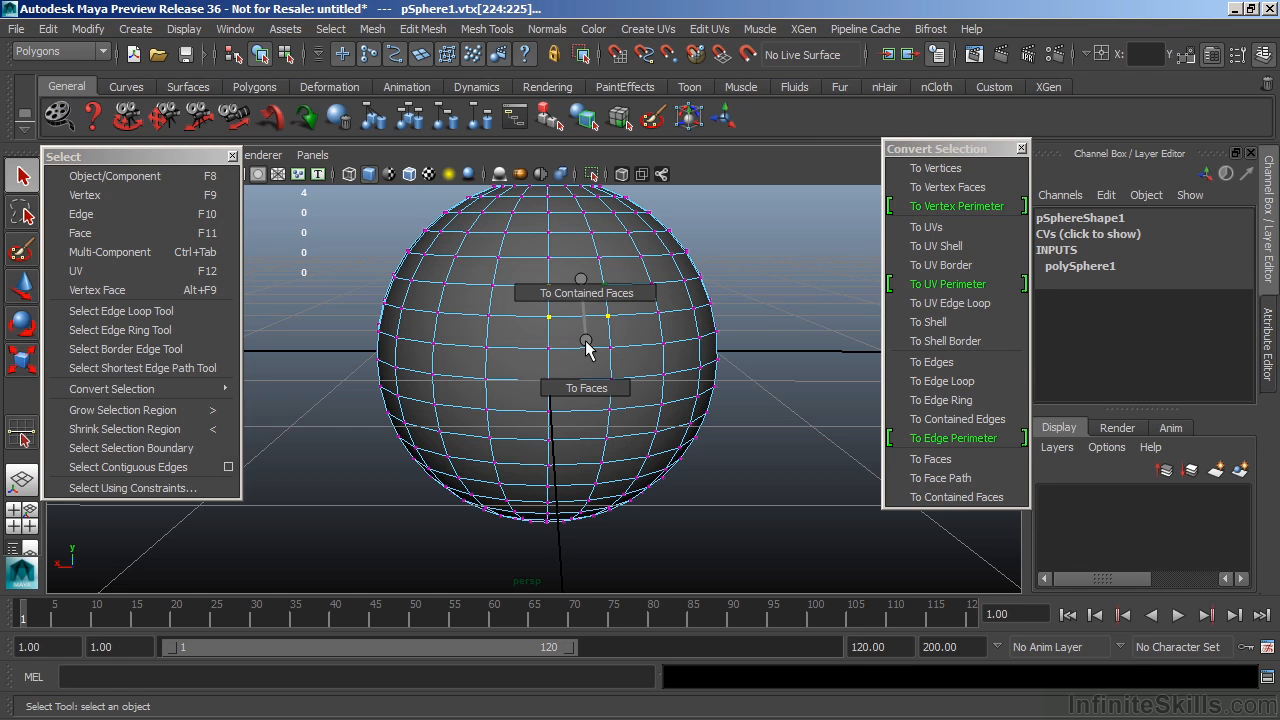
ctrl+right_drag(586, 345, 591, 394)
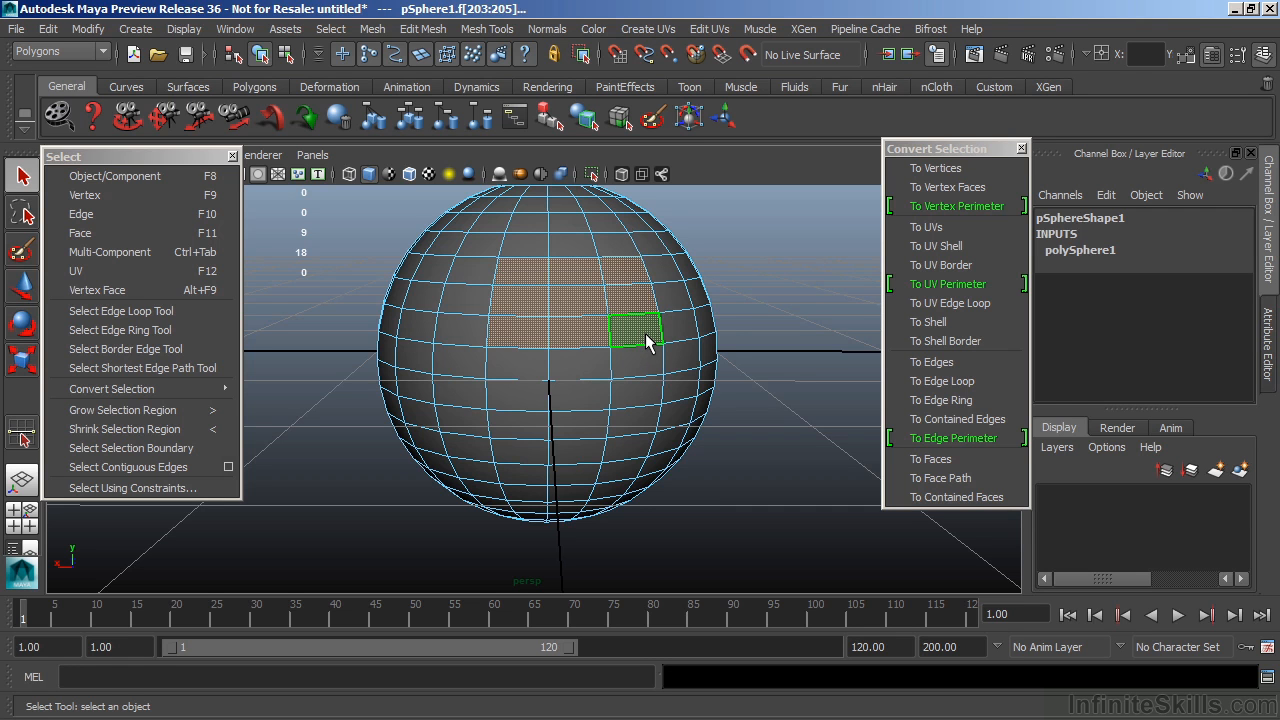
key(ctrl+z)
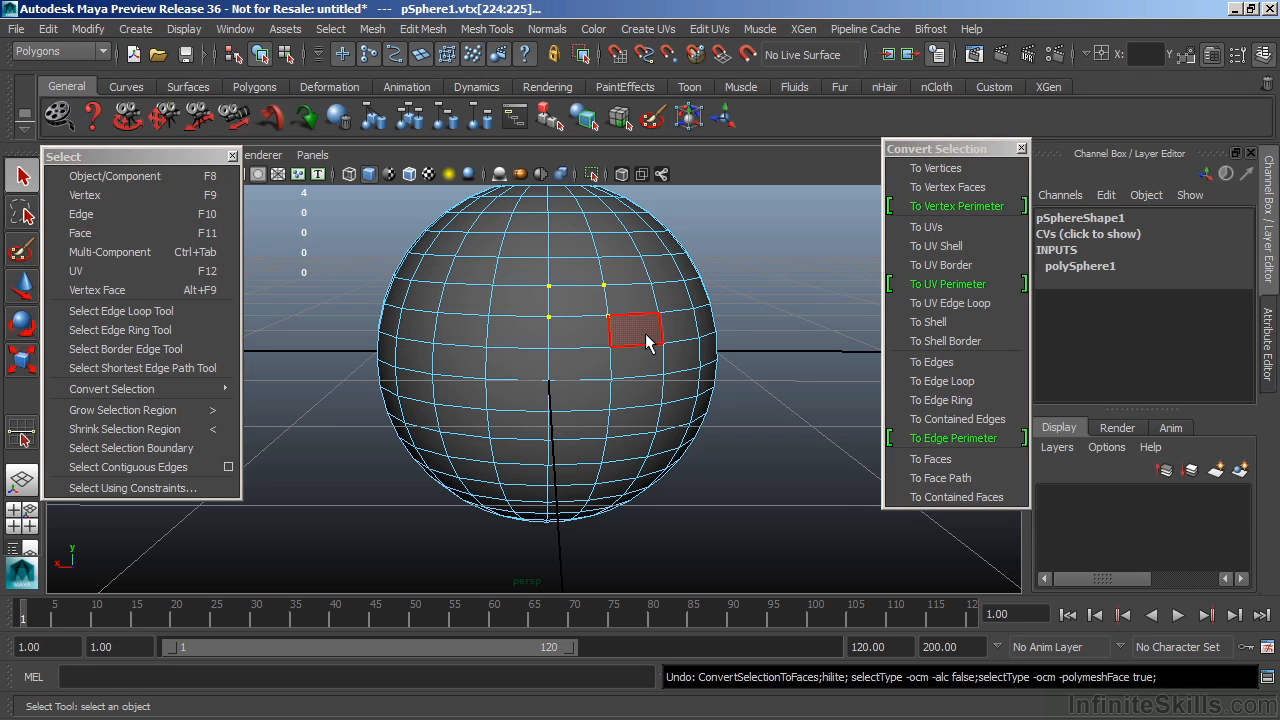
Step: Convert the four vertices to contained faces, and convert the enclosed face to its vertex perimeter
shift+right_click(584, 300)
mouse_move(584, 300)
shift+right_down()
mouse_move(593, 352)
mouse_move(591, 306)
shift+right_up()
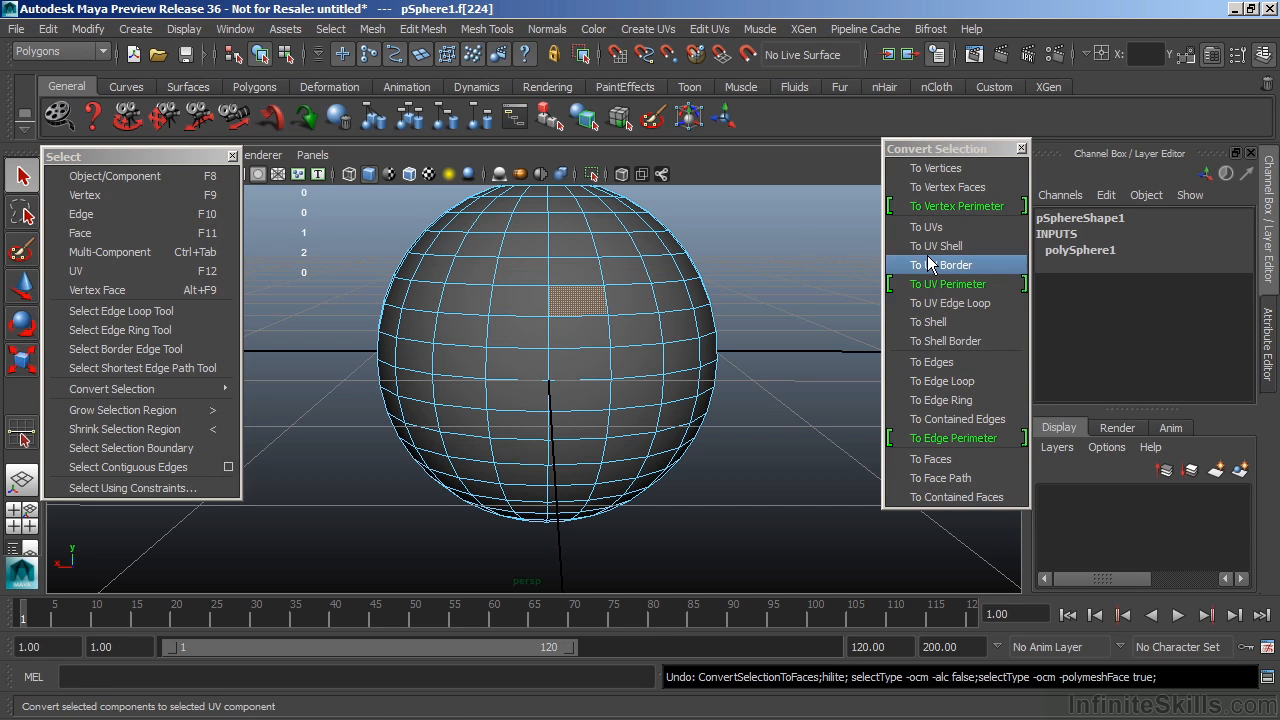
click(958, 207)
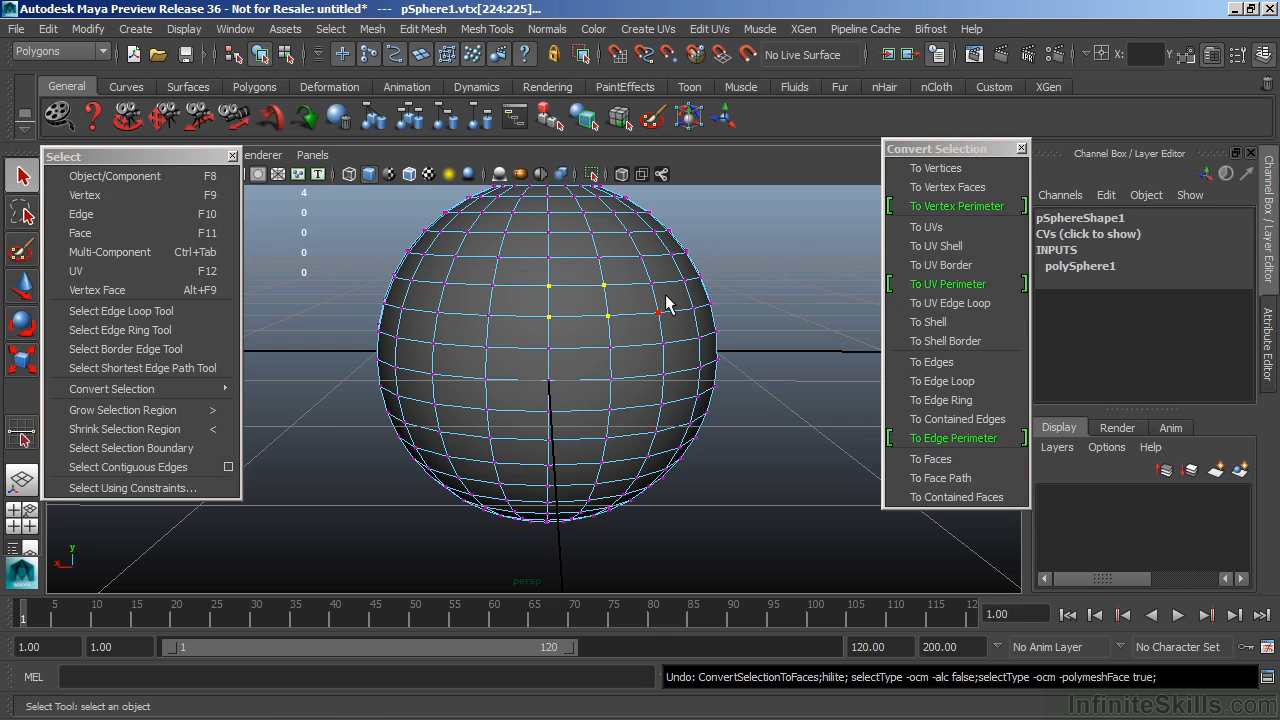
Step: In face mode, select a block three faces wide and four high on the sphere's front and convert it to its vertex perimeter
right_drag(541, 263, 547, 319)
click(526, 307)
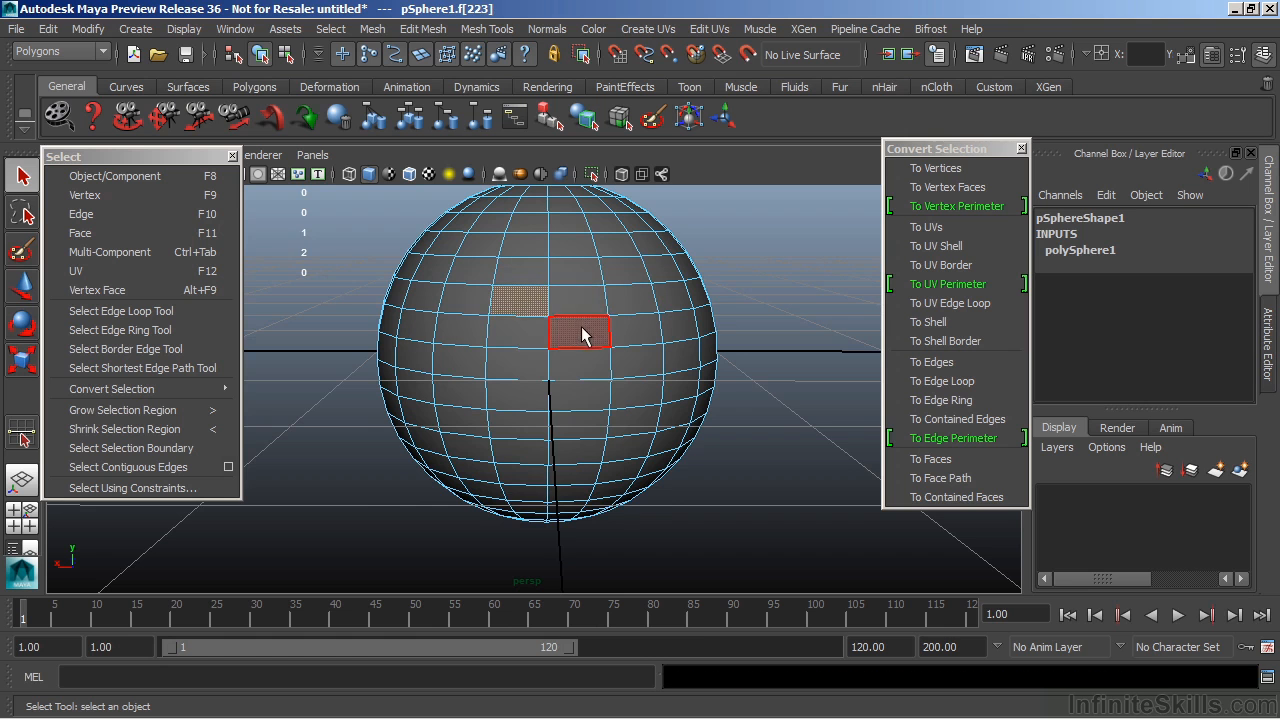
shift+click(581, 328)
shift+click(526, 335)
shift+click(578, 307)
shift+click(567, 360)
shift+click(530, 363)
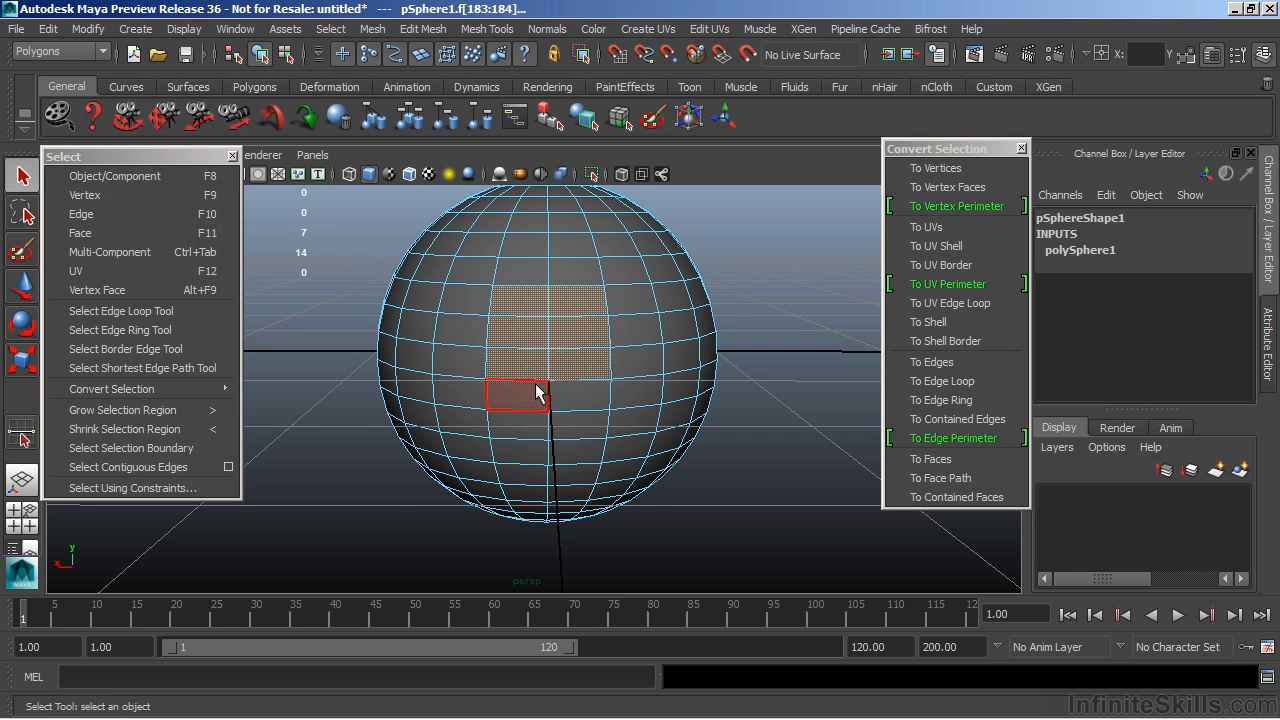
shift+click(553, 377)
shift+click(572, 388)
shift+click(534, 402)
shift+click(578, 366)
shift+click(630, 306)
shift+click(634, 332)
shift+click(638, 362)
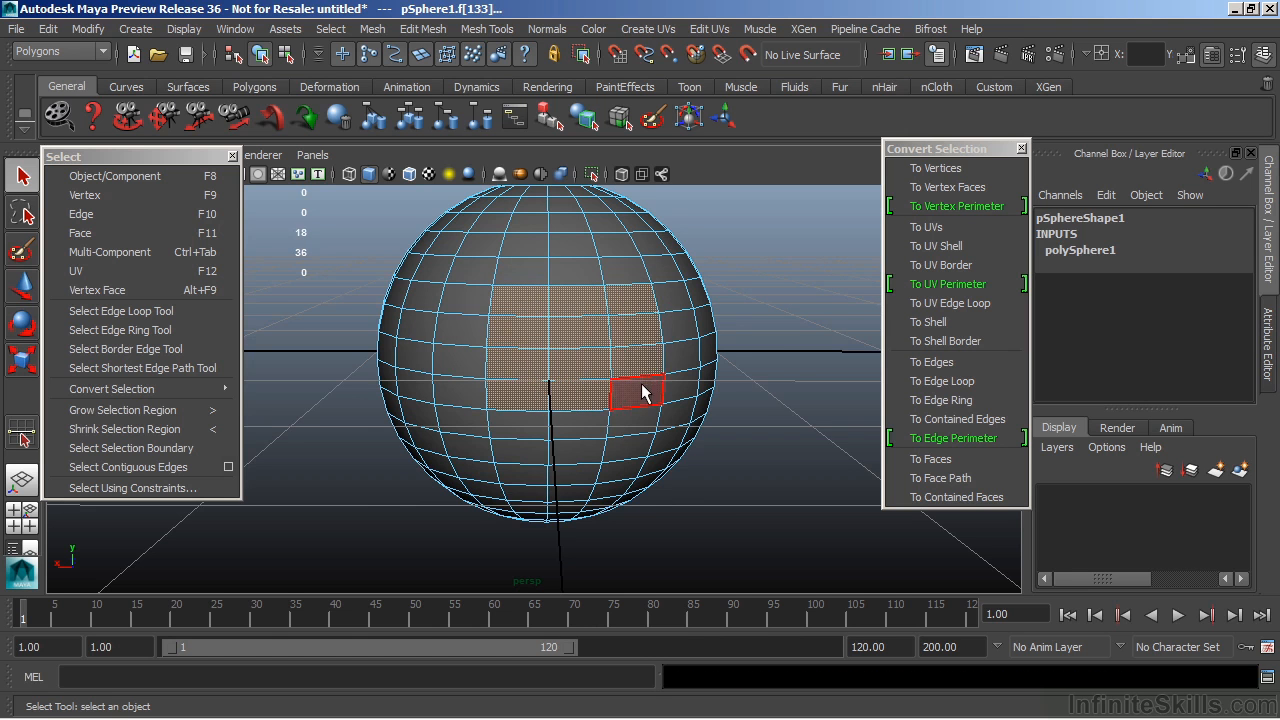
shift+click(642, 388)
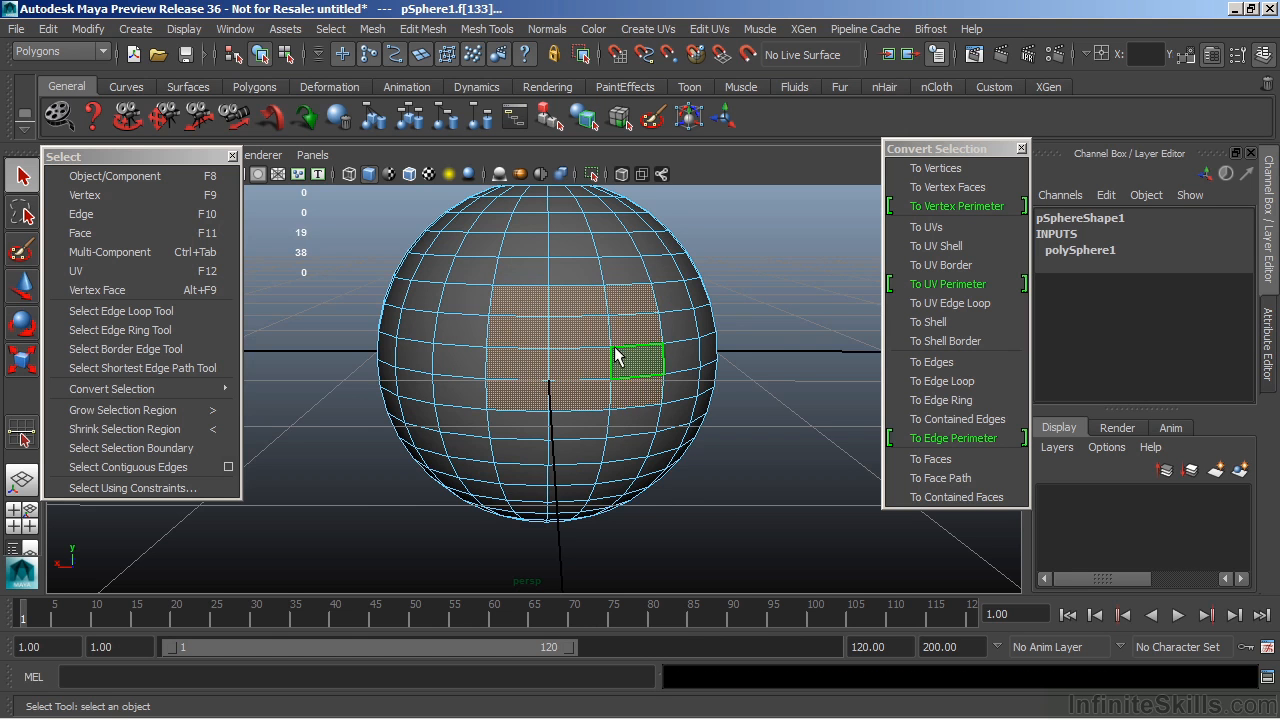
click(936, 206)
mouse_move(680, 362)
alt+mouse_down()
mouse_move(620, 343)
mouse_move(677, 357)
mouse_move(680, 370)
alt+mouse_up()
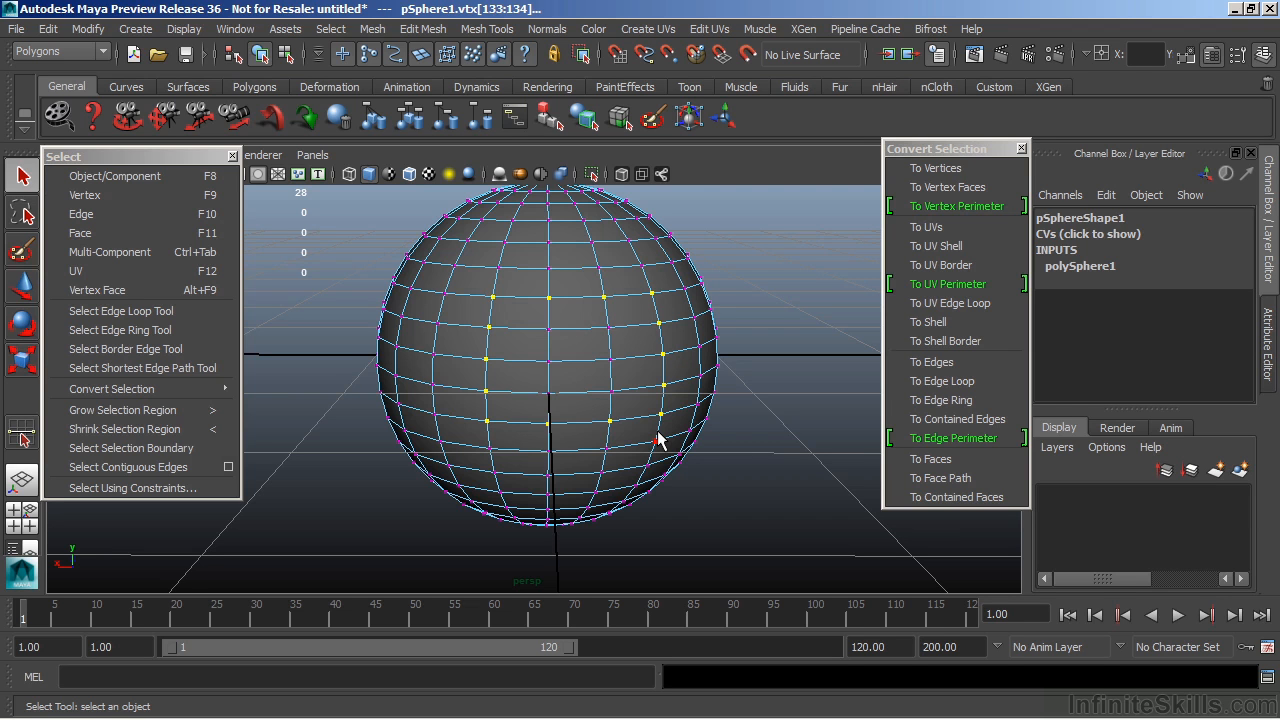
Step: Grow the perimeter vertex selection three times and shrink it four times
key(greater)
key(greater)
key(greater)
key(less)
key(less)
key(less)
key(less)
Step: Return the sphere to object mode and select the whole object
right_drag(514, 282, 529, 240)
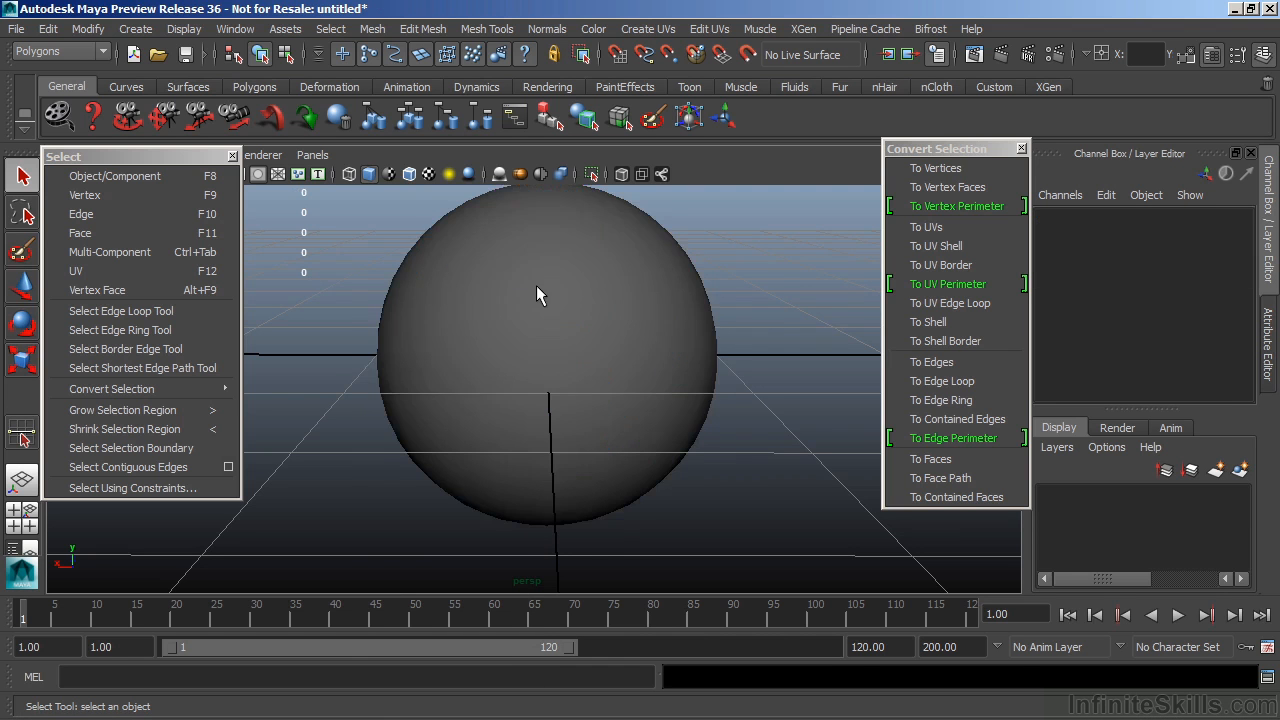
click(537, 286)
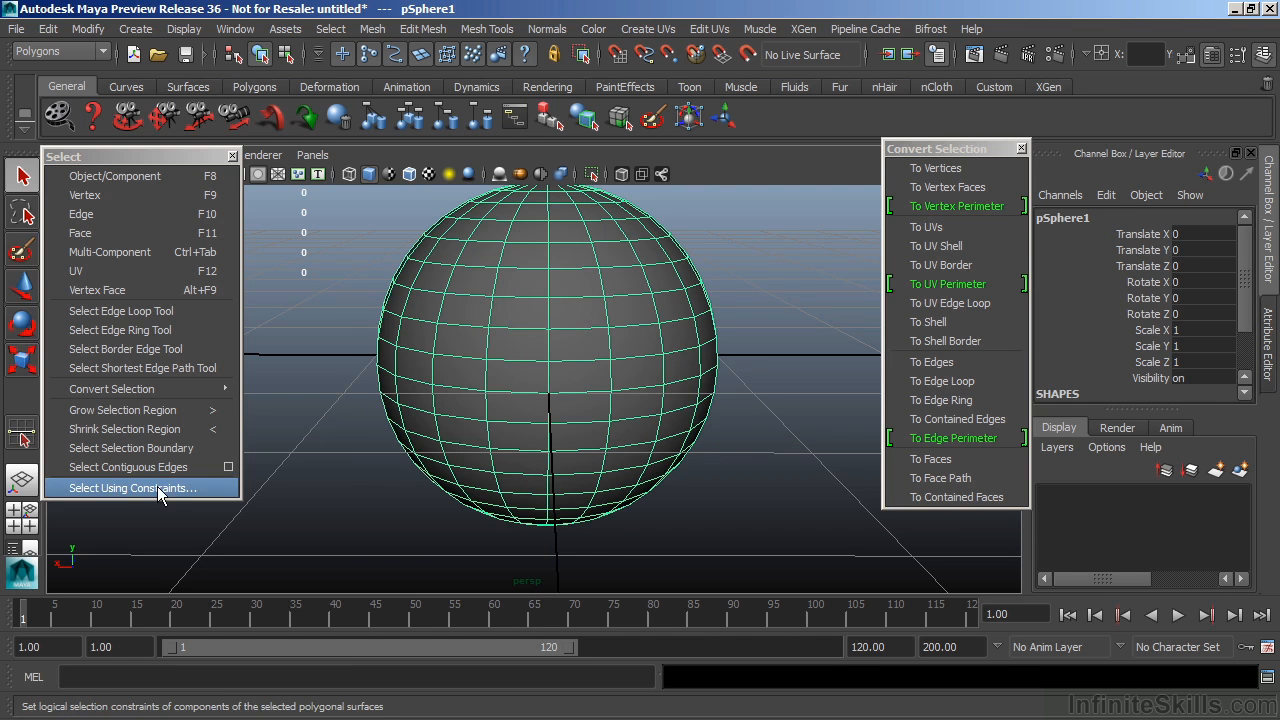
alt+middle_drag(582, 343, 596, 380)
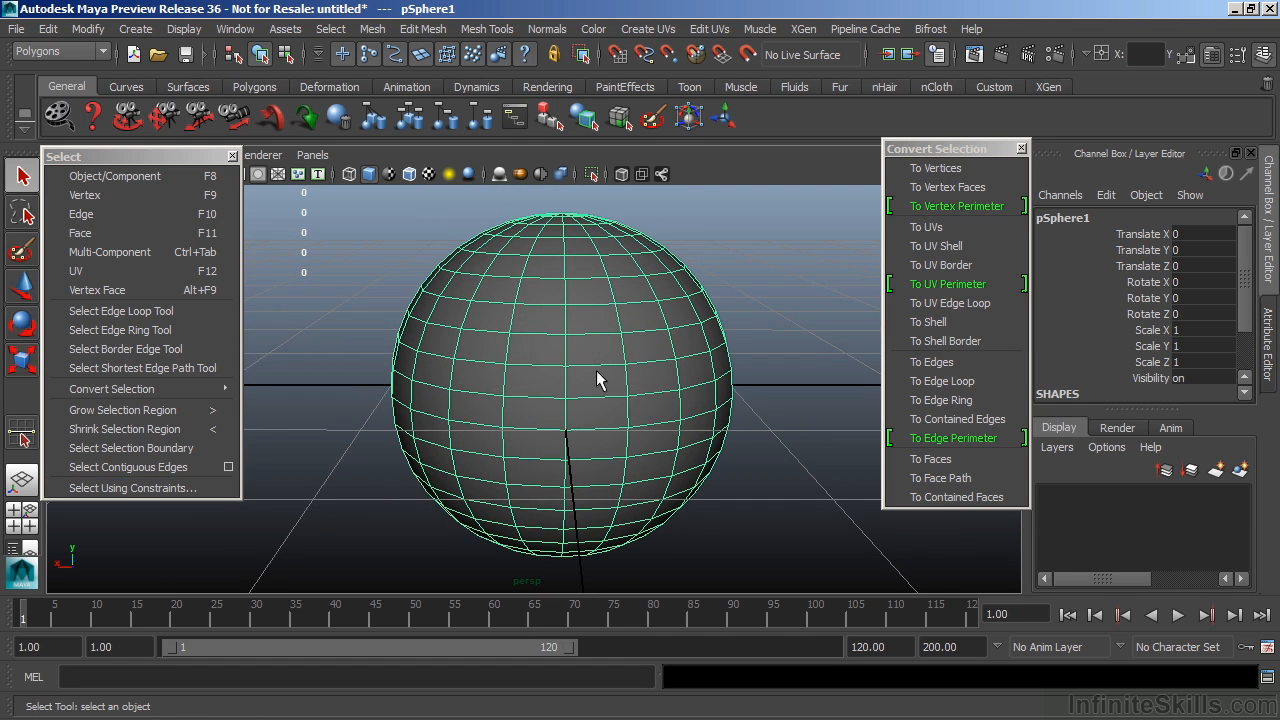
Step: Open the Select Using Constraints options and arrange the window beside the sphere so both are fully visible
click(105, 489)
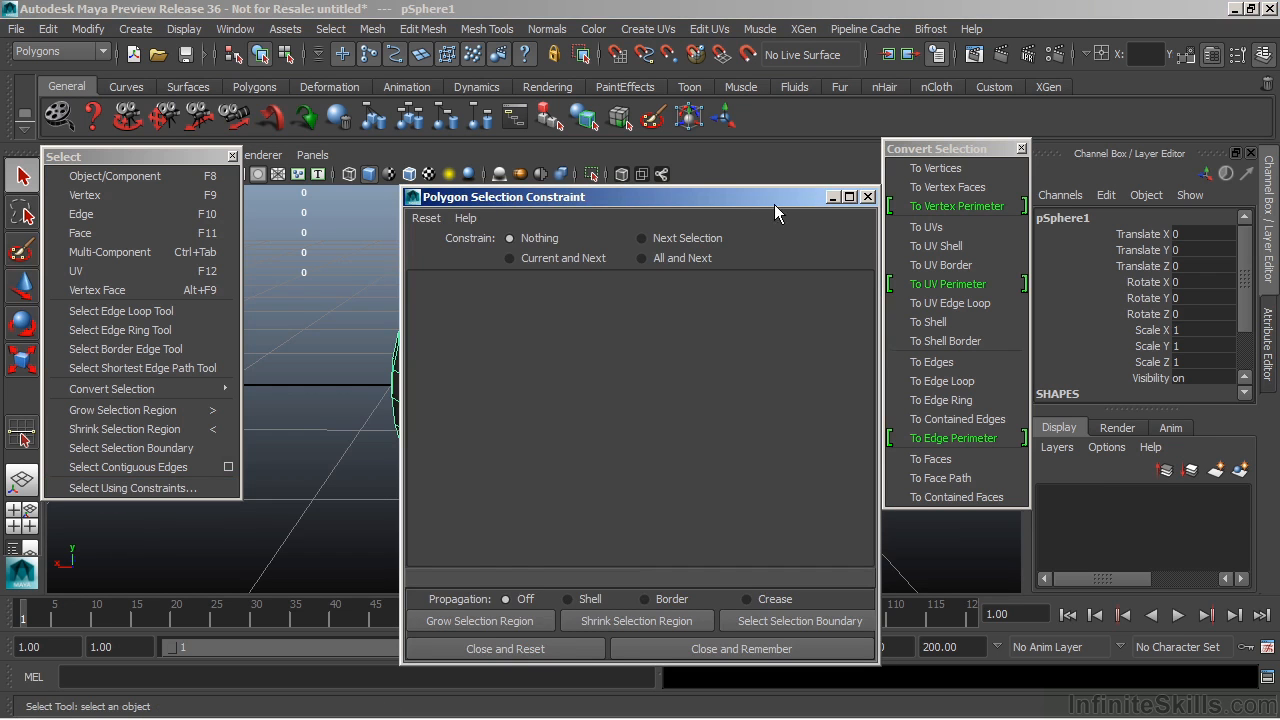
drag(751, 204, 1129, 69)
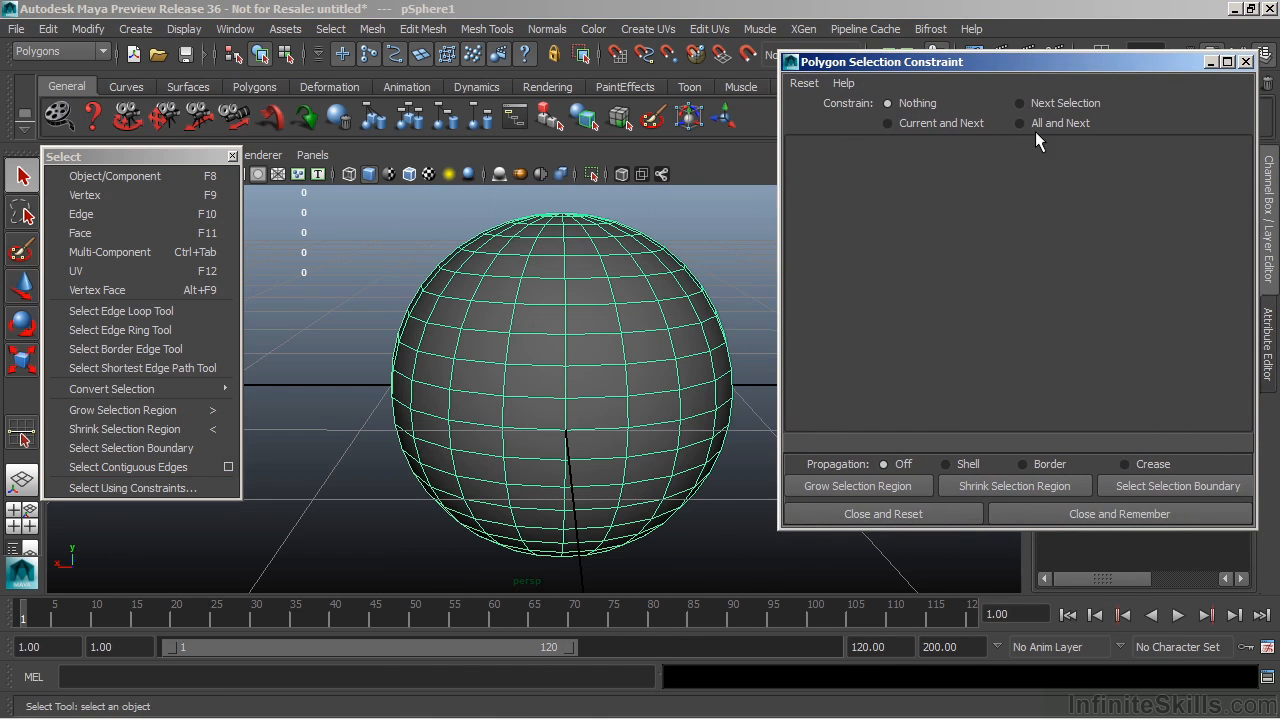
alt+middle_drag(566, 354, 533, 350)
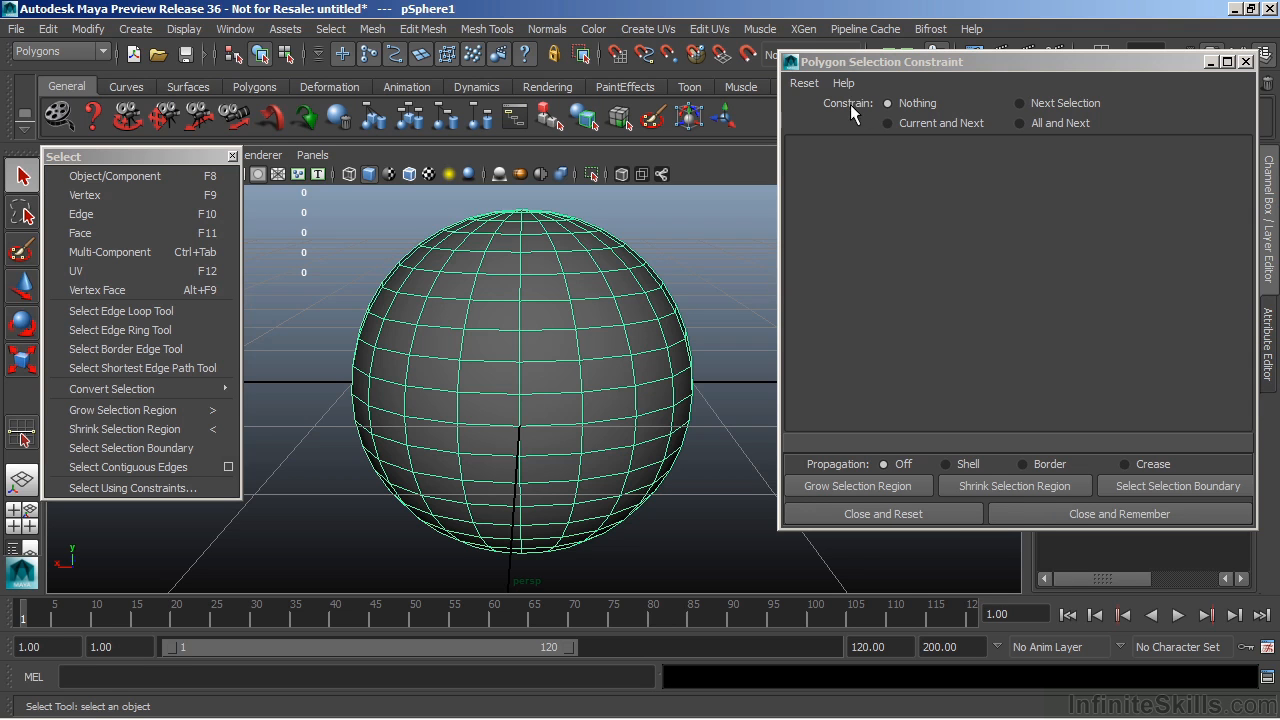
Step: Set the selection constraint to Current and Next, reselect the sphere and switch it to face mode
click(913, 124)
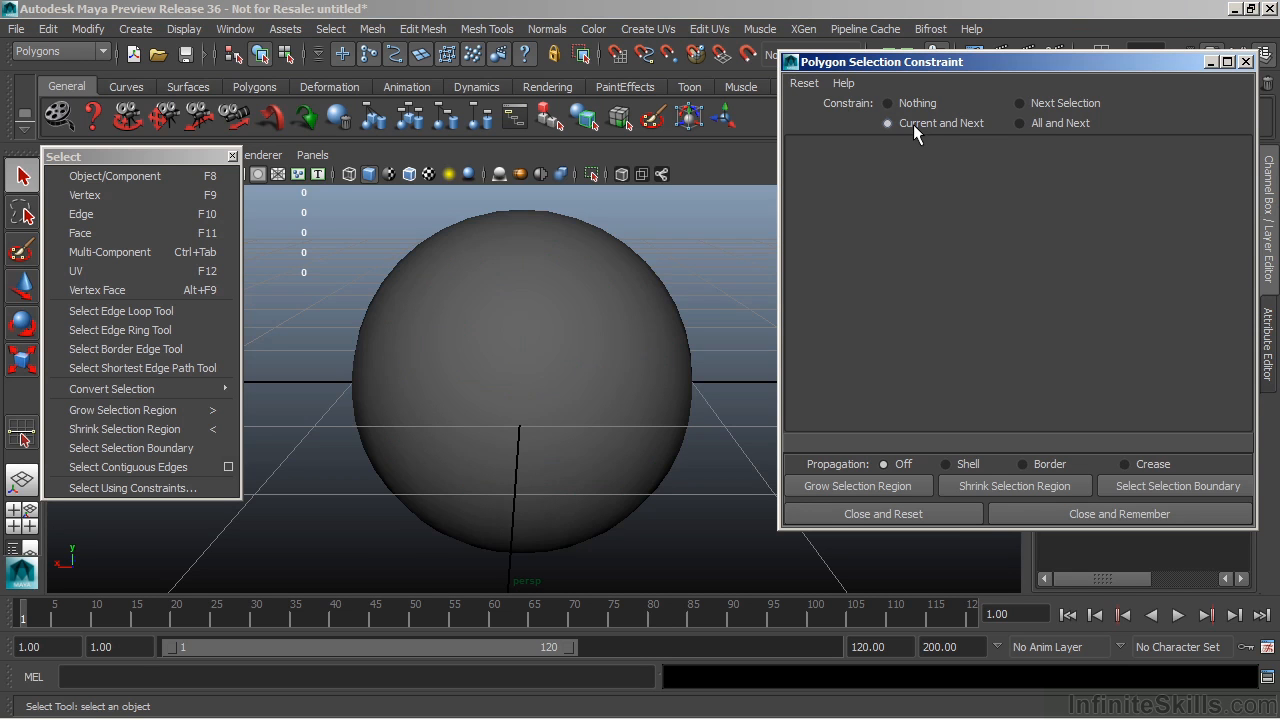
click(602, 263)
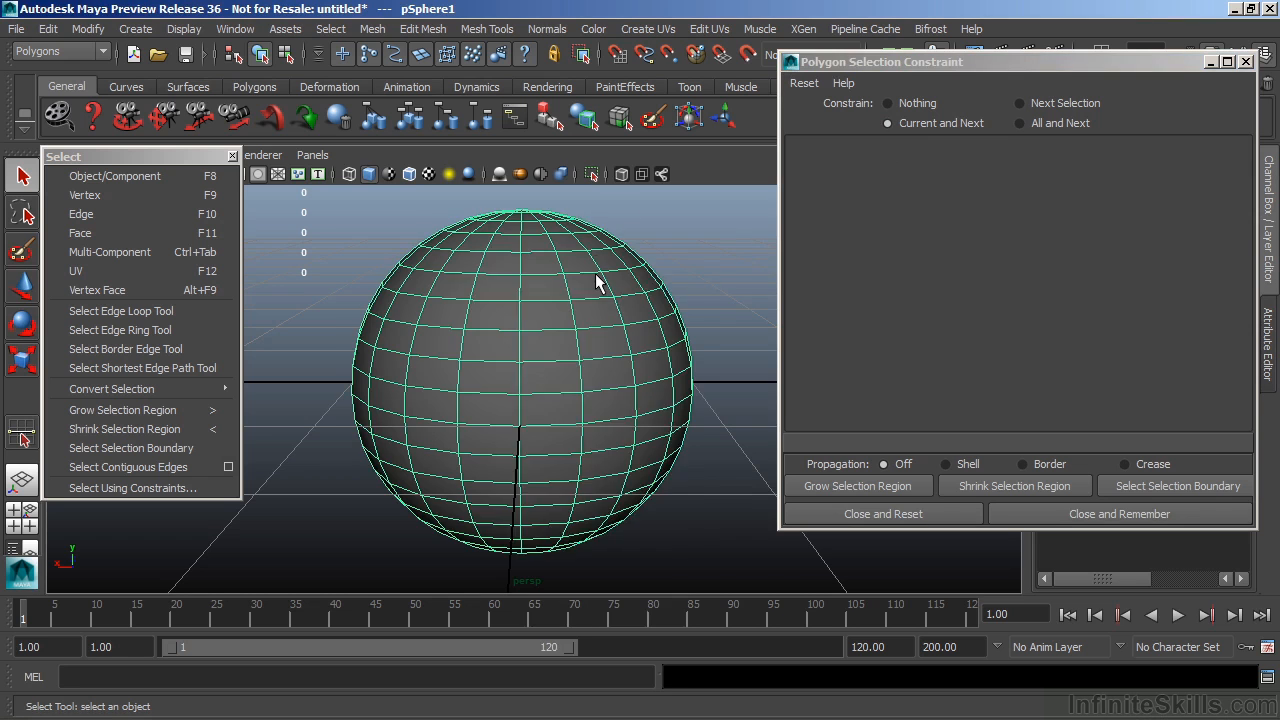
right_click(596, 262)
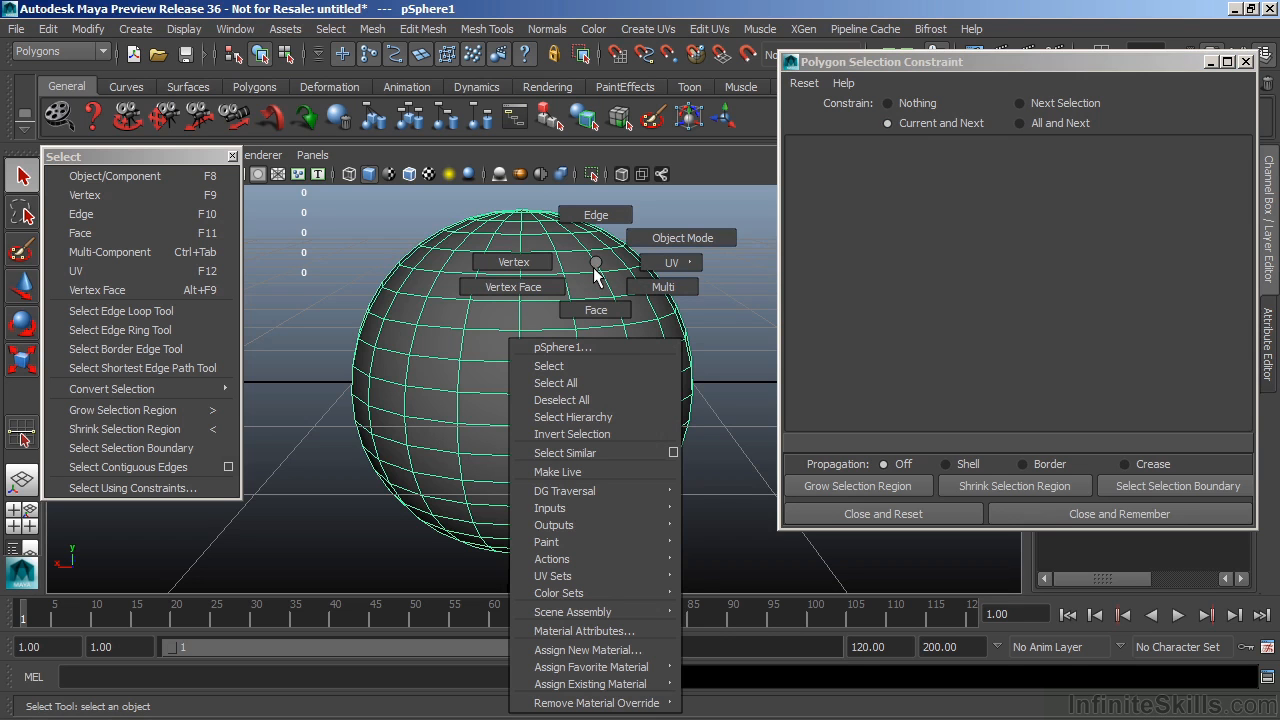
right_drag(598, 320, 599, 322)
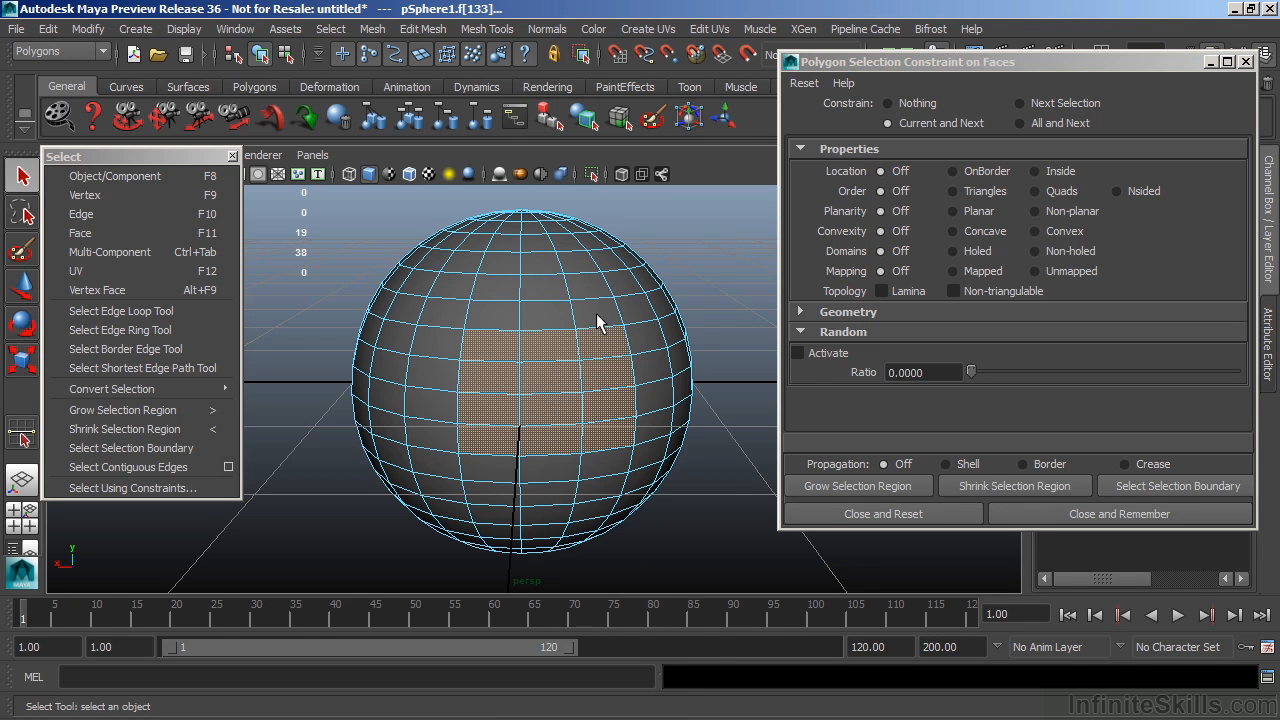
Step: Constrain the face order to Triangles and select across the entire sphere with a marquee
click(951, 192)
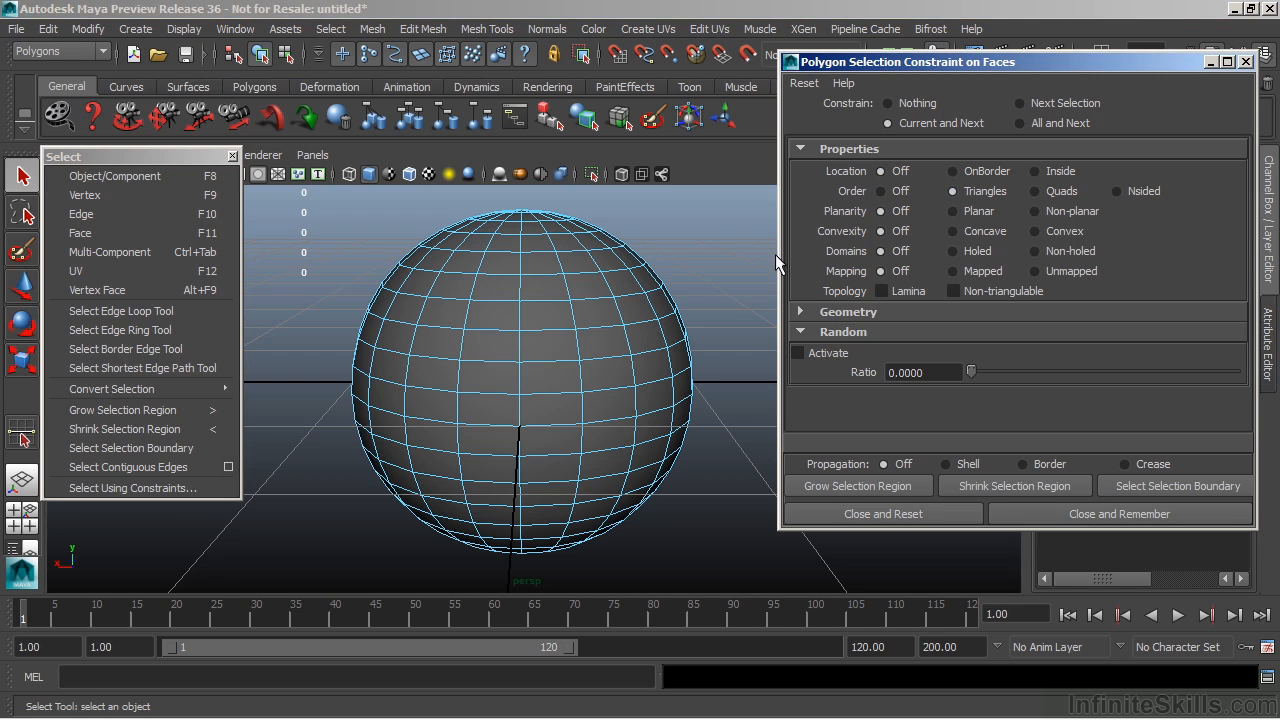
alt+right_drag(559, 348, 409, 354)
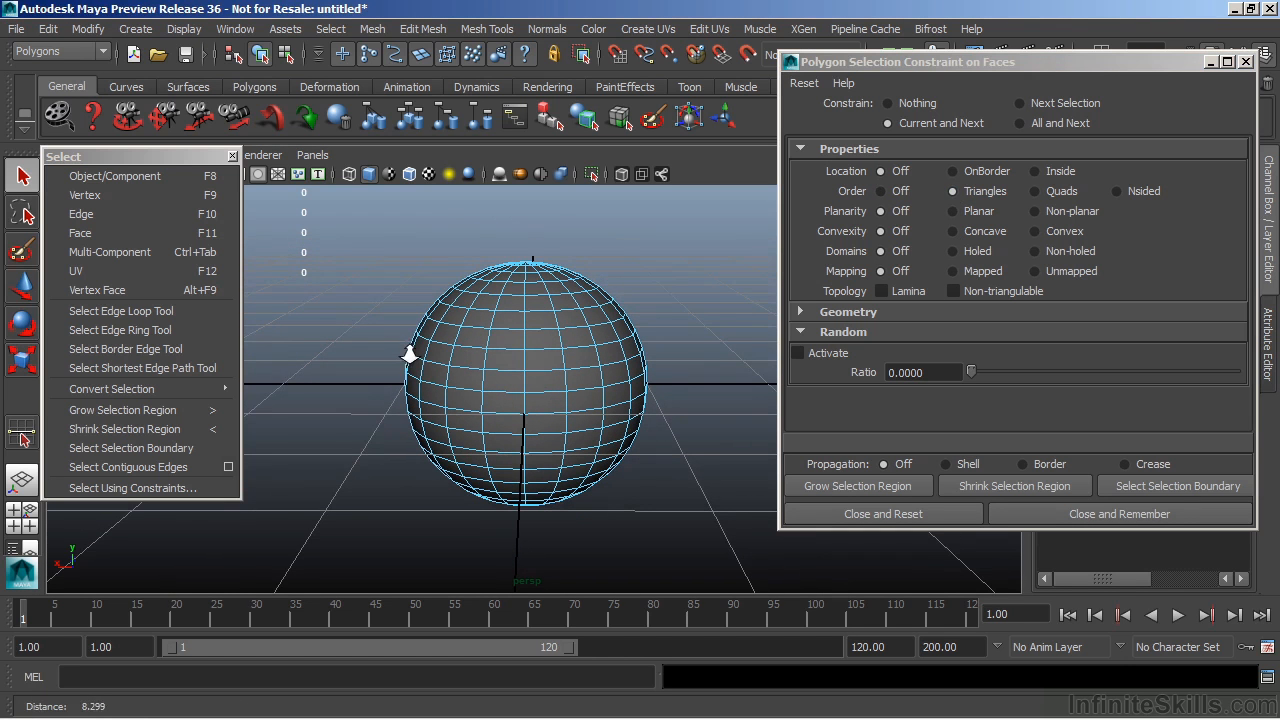
alt+drag(355, 348, 390, 372)
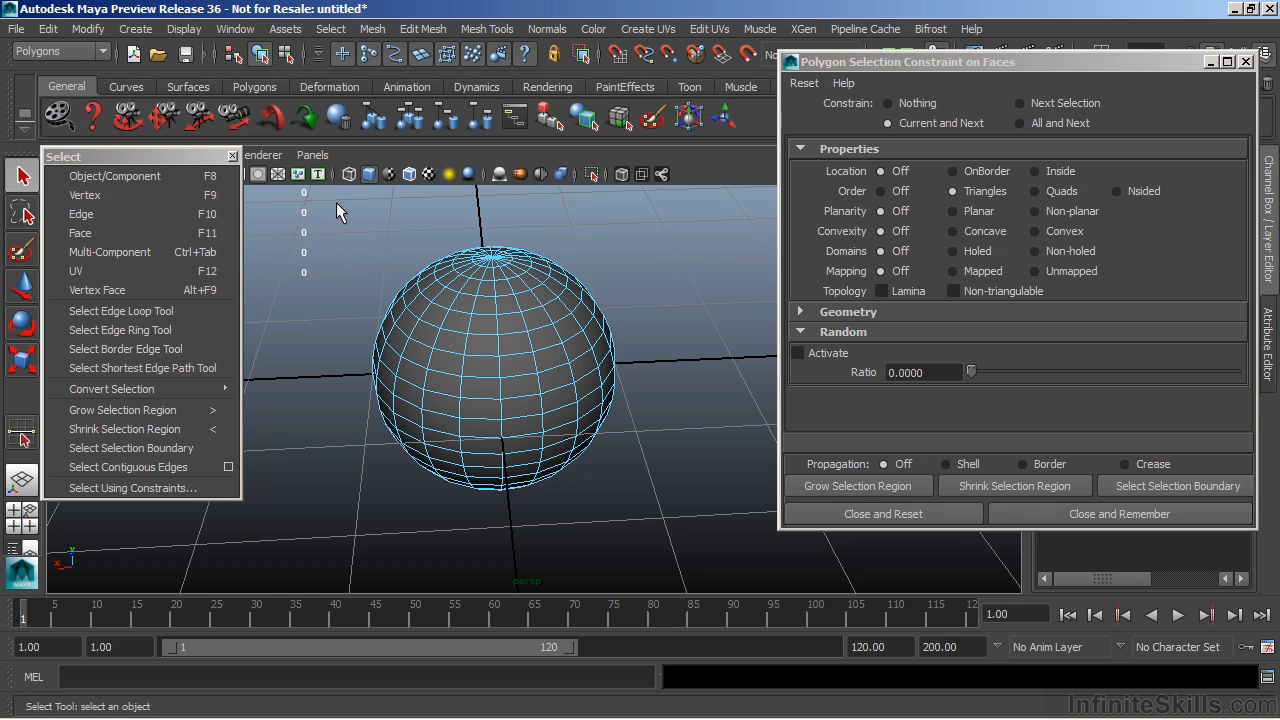
drag(336, 202, 685, 554)
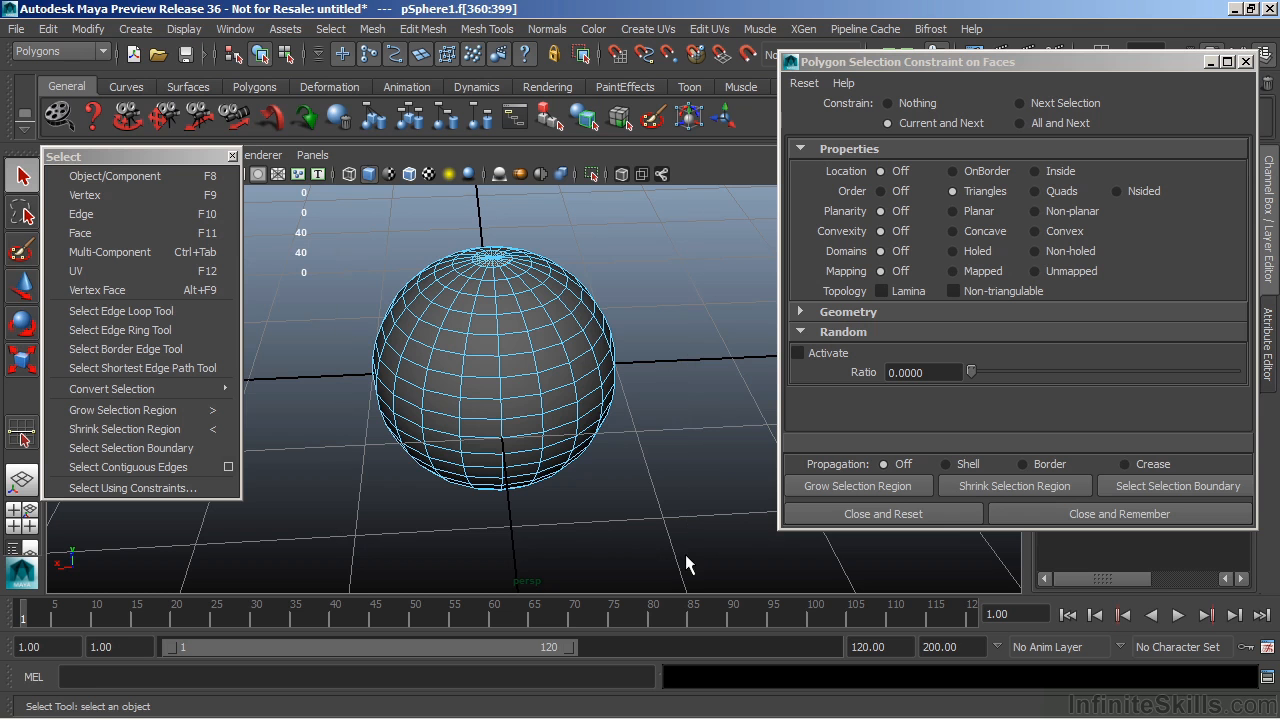
Step: Examine the selected triangular faces around the sphere's poles from several angles
alt+right_drag(447, 362, 577, 377)
alt+middle_drag(462, 302, 549, 435)
alt+right_drag(549, 443, 594, 400)
alt+middle_drag(594, 400, 552, 355)
alt+drag(552, 355, 520, 254)
alt+drag(517, 250, 598, 398)
alt+right_drag(602, 397, 164, 405)
mouse_move(508, 323)
alt+middle_down()
mouse_move(534, 366)
mouse_move(510, 347)
alt+middle_up()
Step: Constrain the face order to Quads, marquee-select across the entire sphere and clear the selection after viewing it
click(1034, 191)
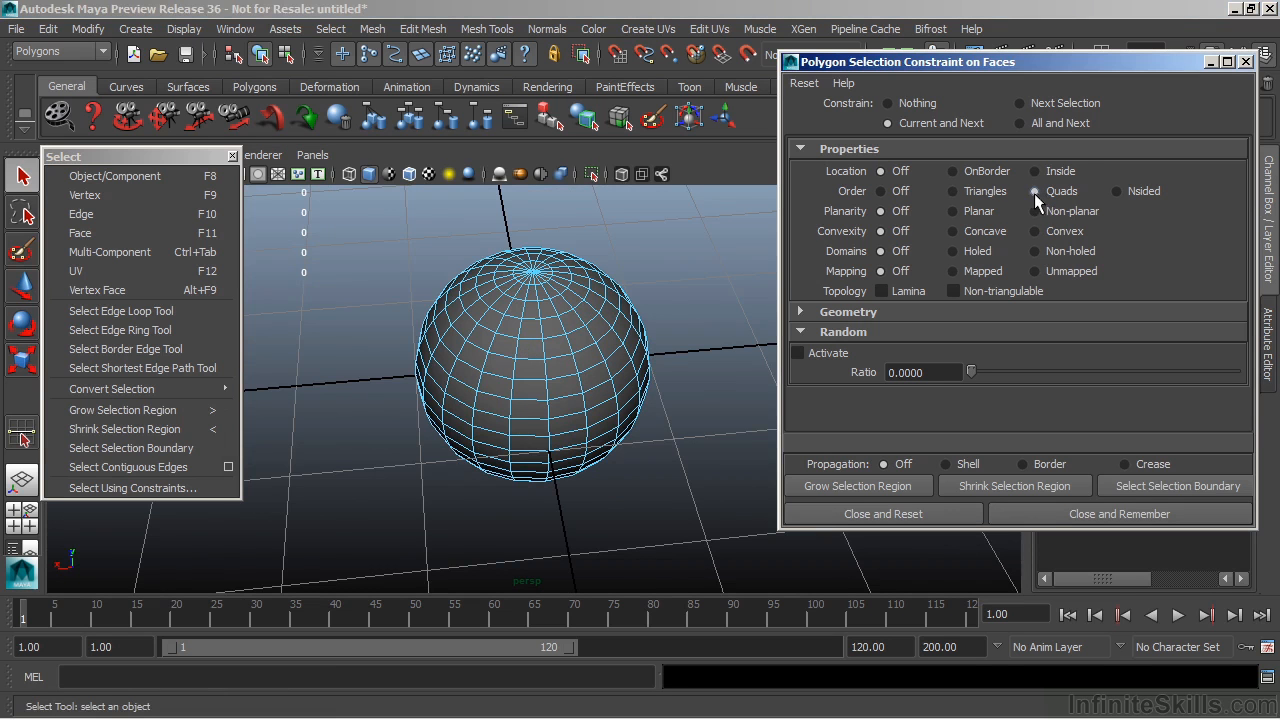
drag(373, 210, 712, 550)
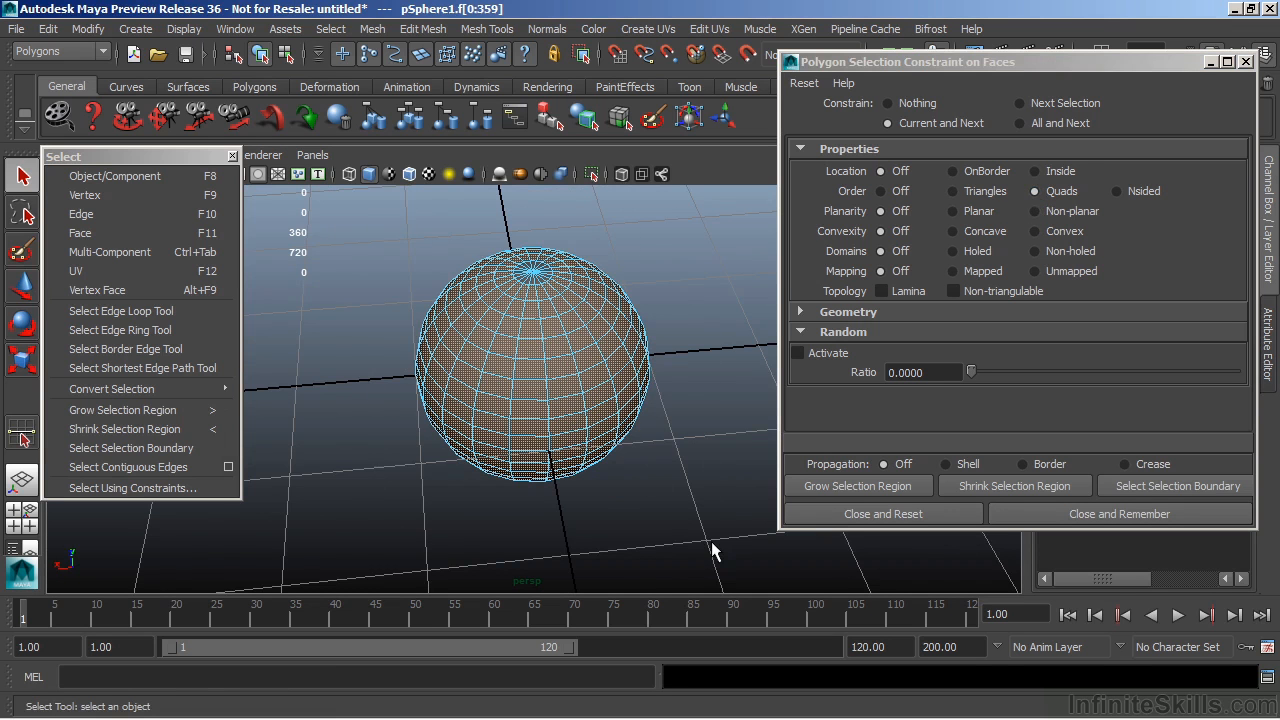
alt+drag(539, 298, 649, 465)
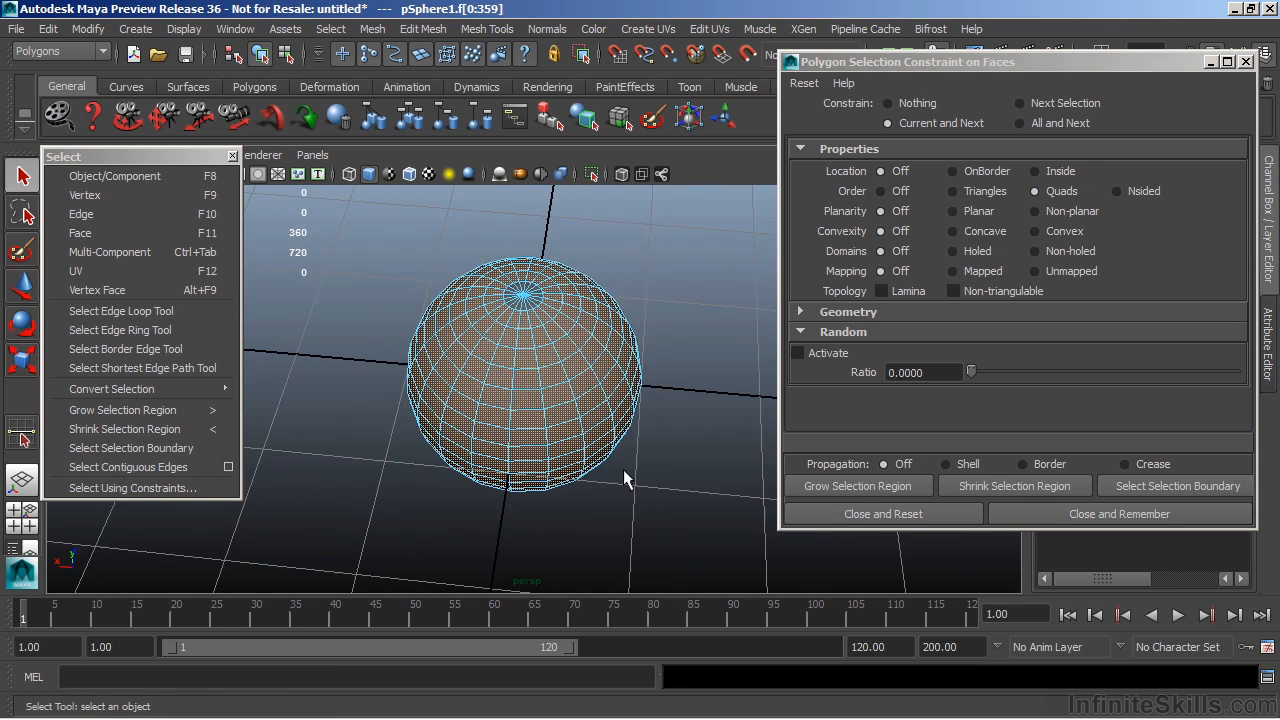
click(683, 330)
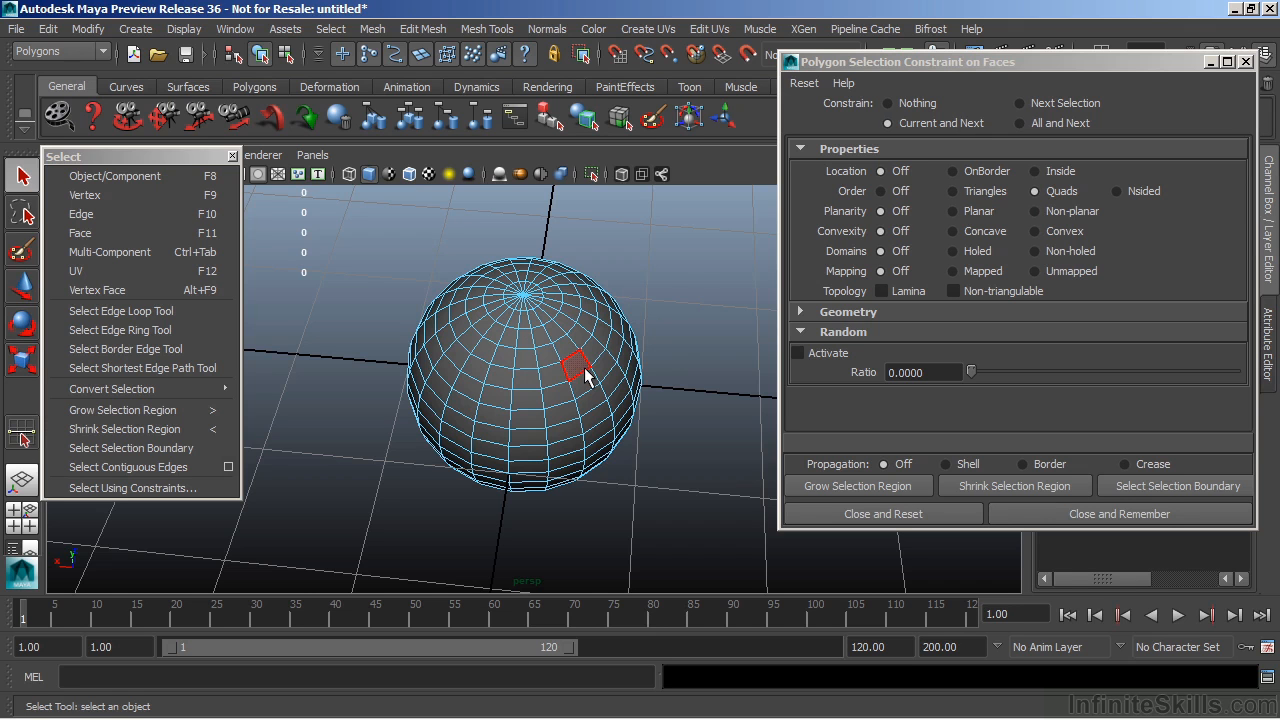
Step: Turn off the face order constraint, activate random selection at a ratio of 0.3068 and marquee-select across the entire sphere
click(829, 352)
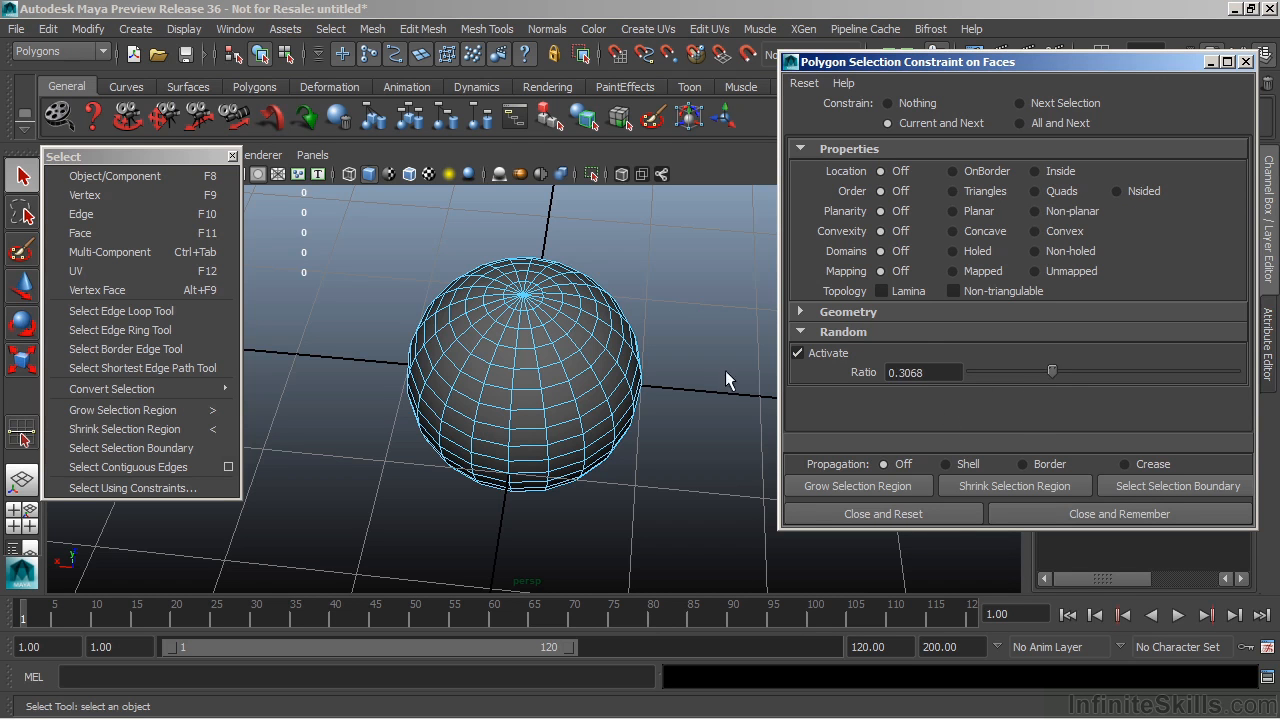
drag(359, 222, 532, 398)
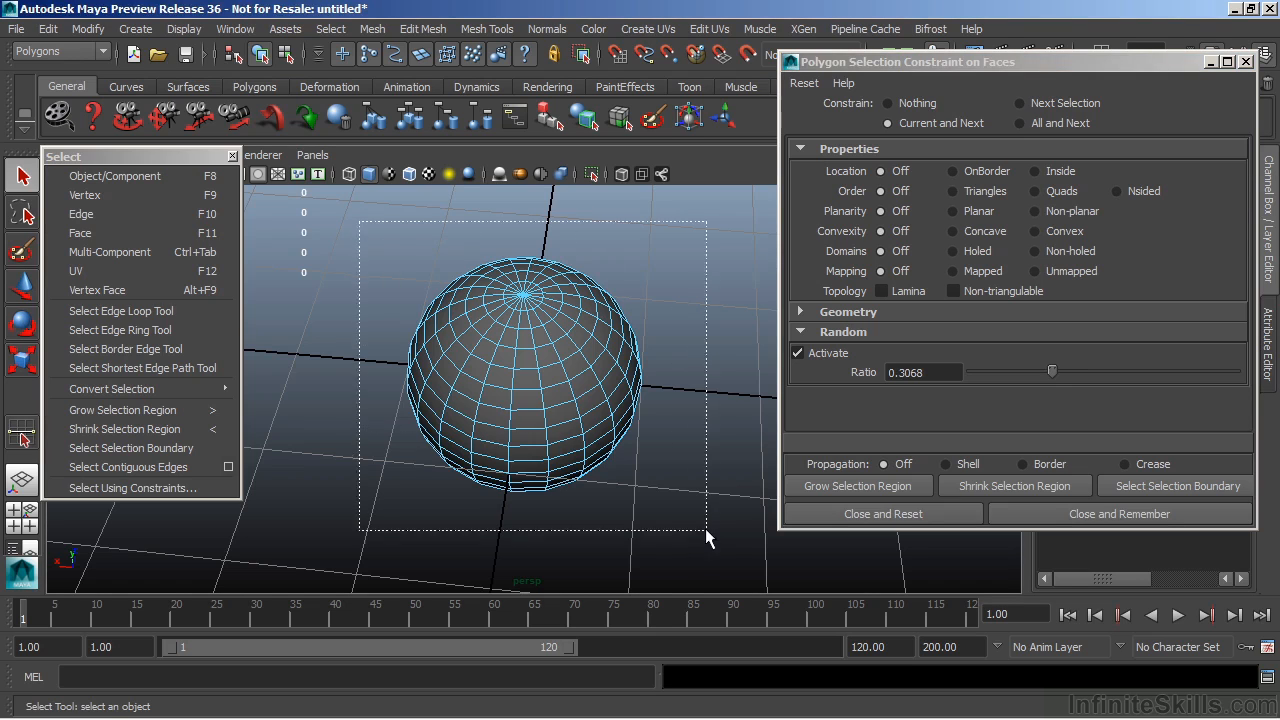
drag(701, 532, 706, 527)
alt+drag(613, 494, 677, 291)
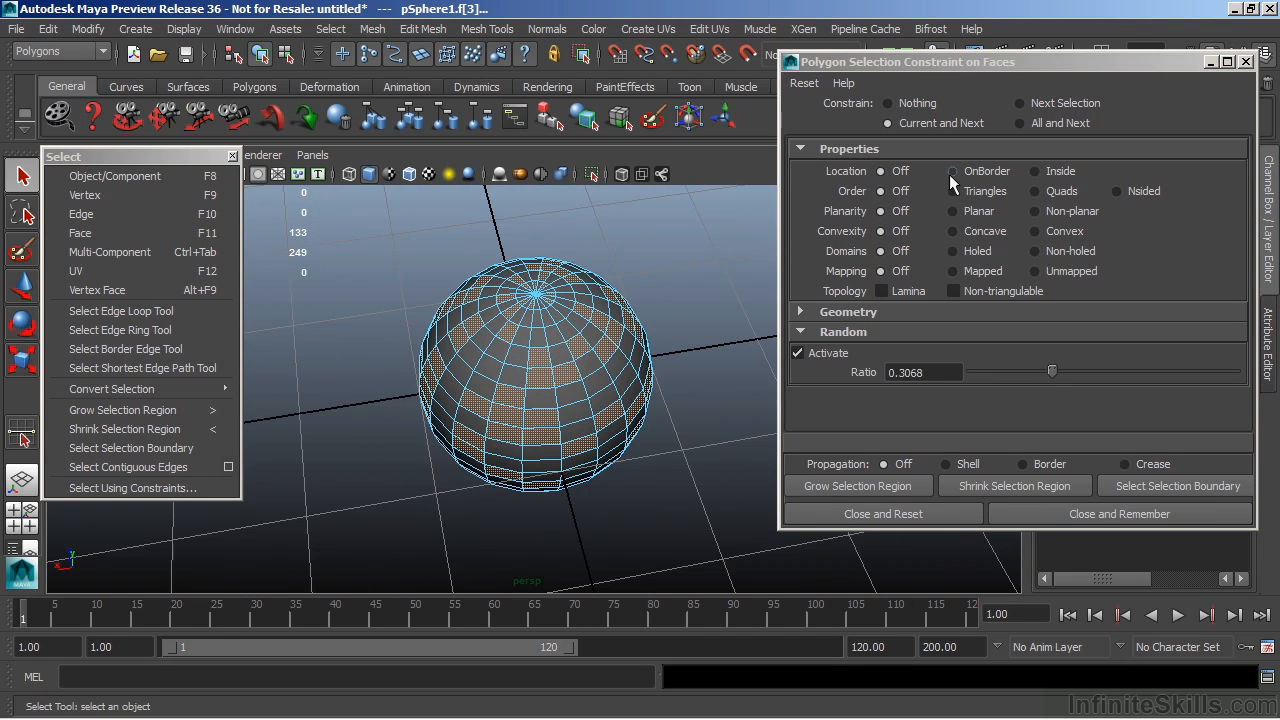
Step: Constrain the random selection to Quads, clear the current selection and marquee-select across the entire sphere again
click(1034, 192)
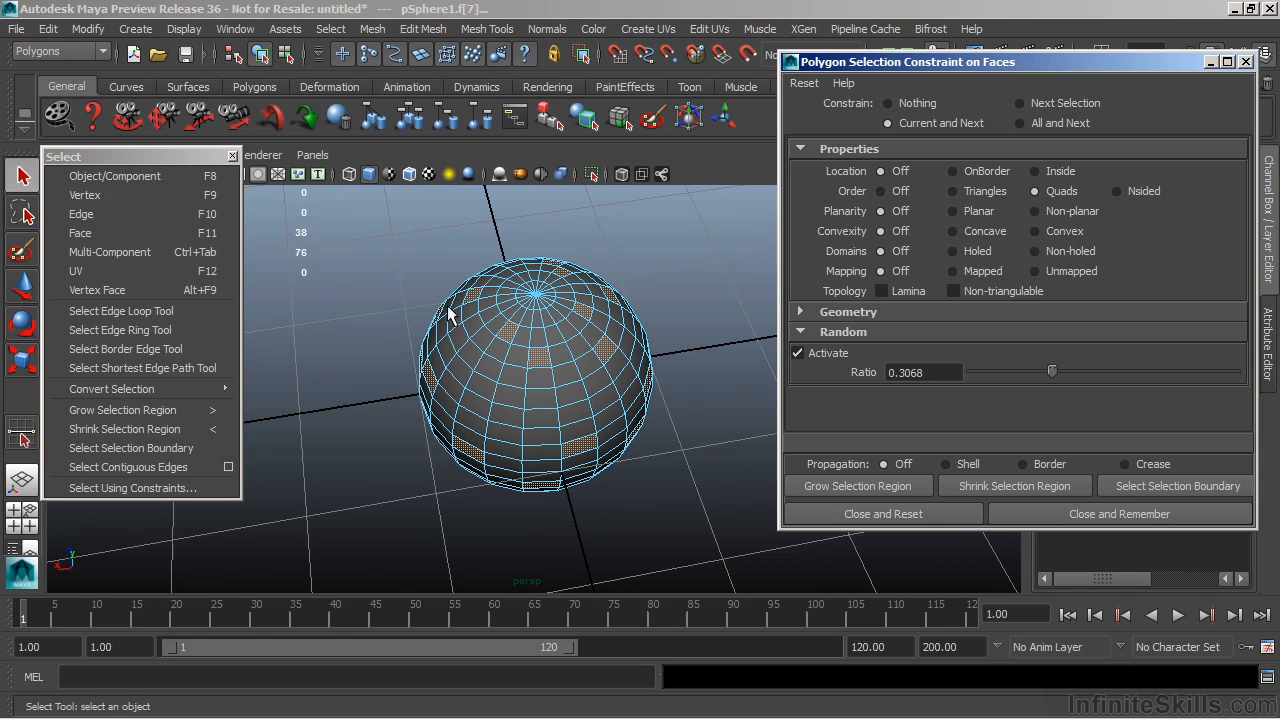
click(421, 230)
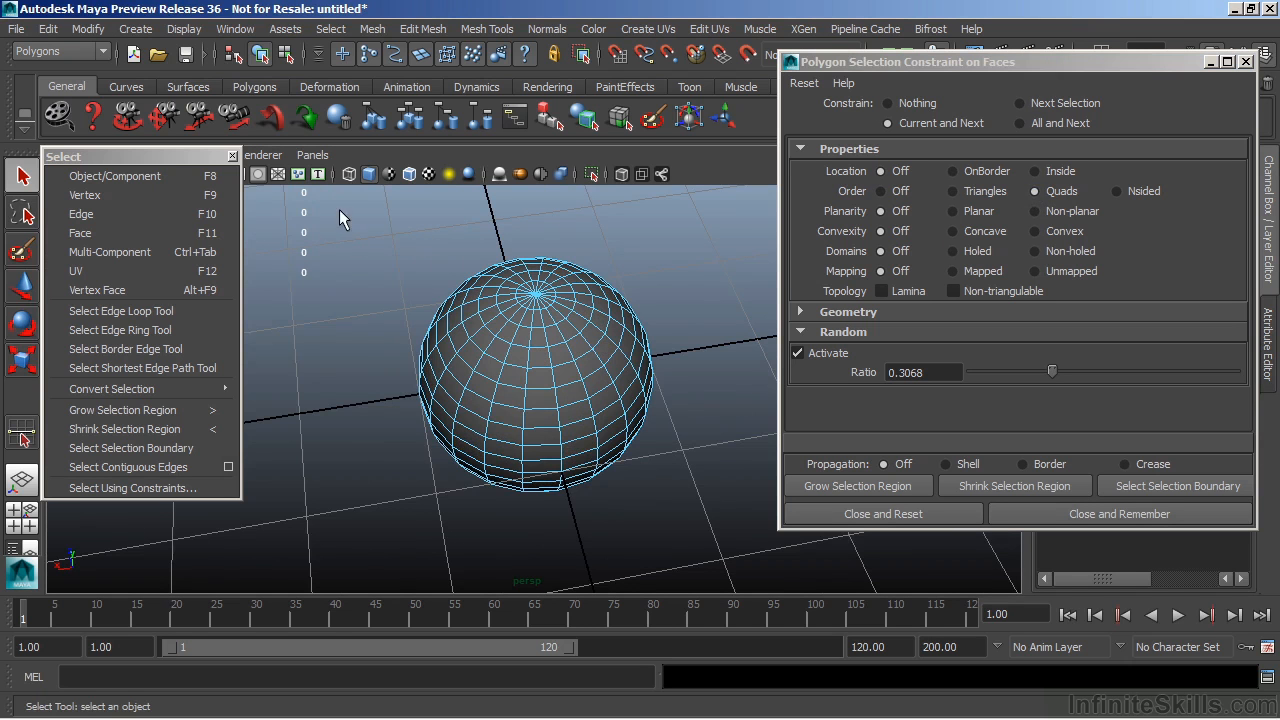
drag(349, 200, 706, 553)
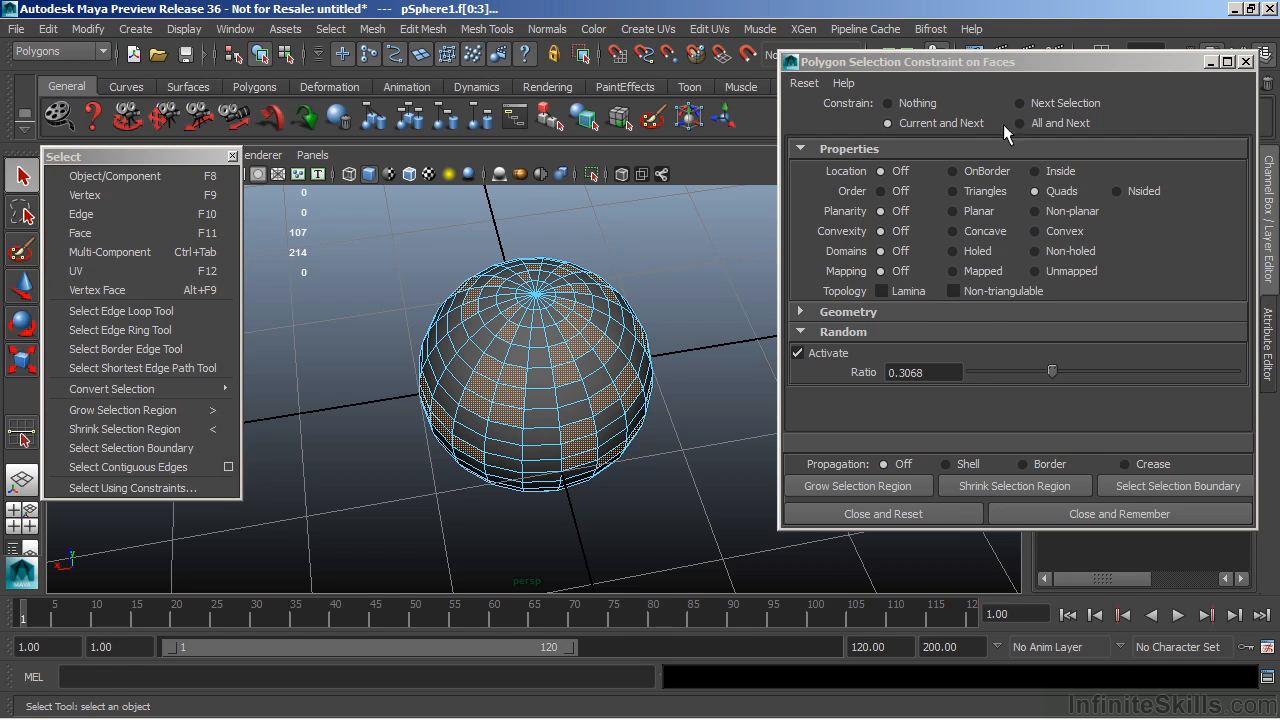
Step: Close and reset the selection constraints, test a marquee selection over the whole sphere and clear it
click(884, 513)
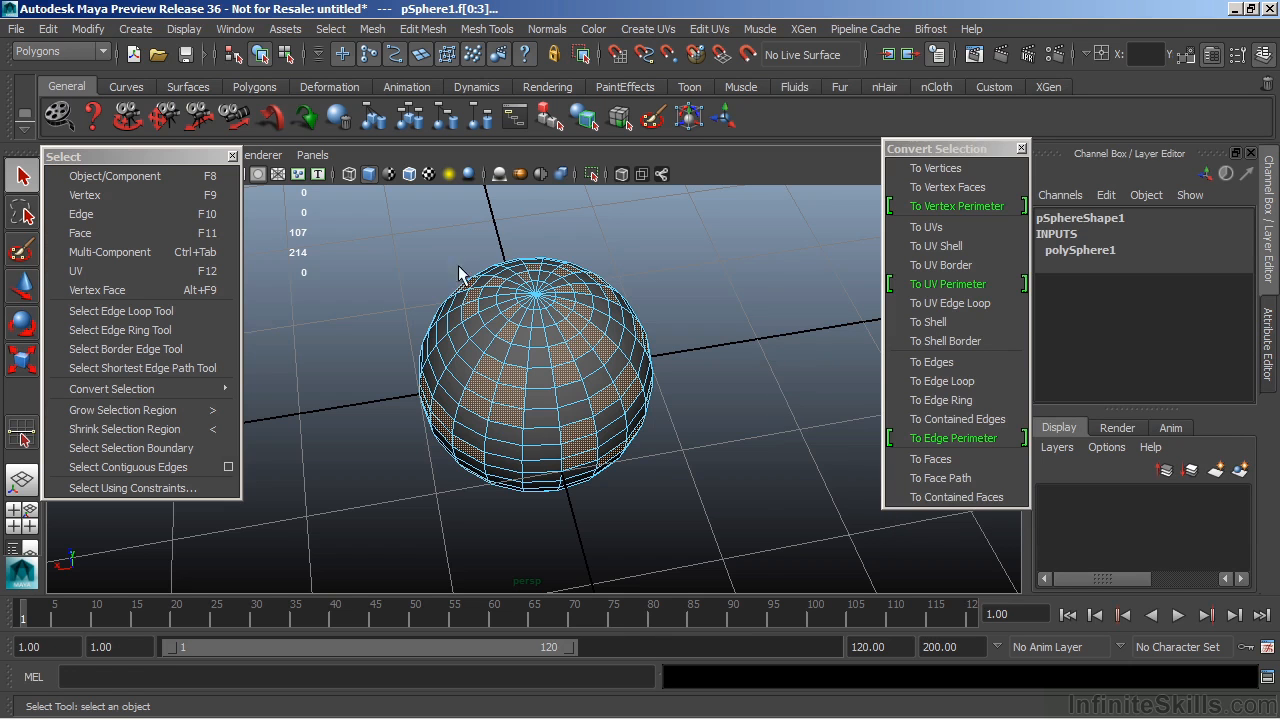
drag(665, 497, 665, 497)
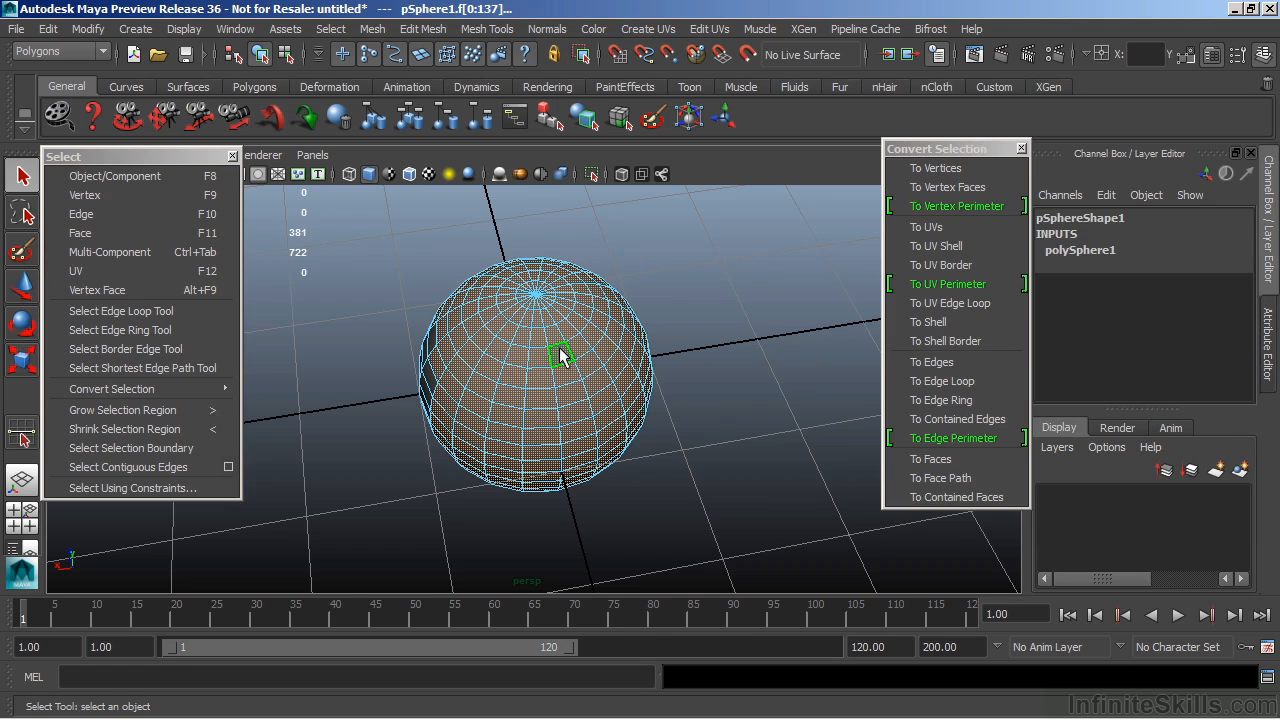
click(704, 407)
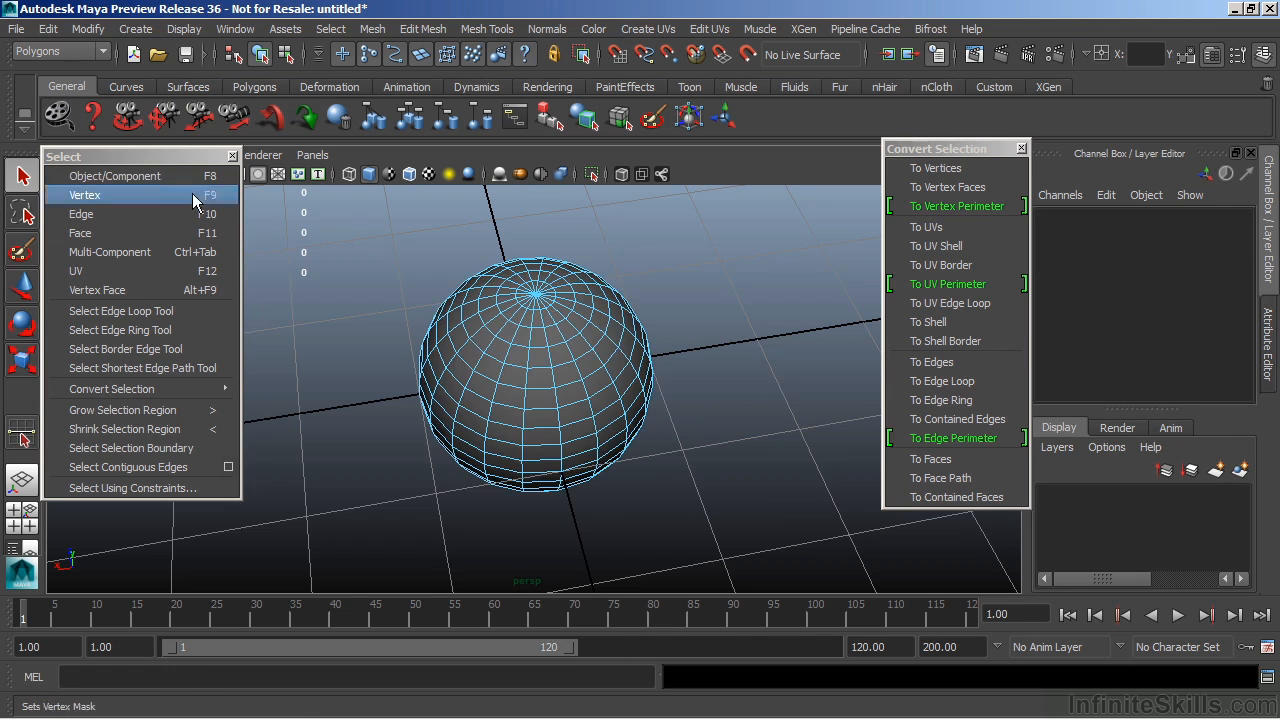
Step: Close the floating Select menu and activate the Paint Selection Tool in face mode on the sphere
click(233, 157)
alt+middle_drag(339, 306, 358, 335)
alt+drag(361, 346, 346, 331)
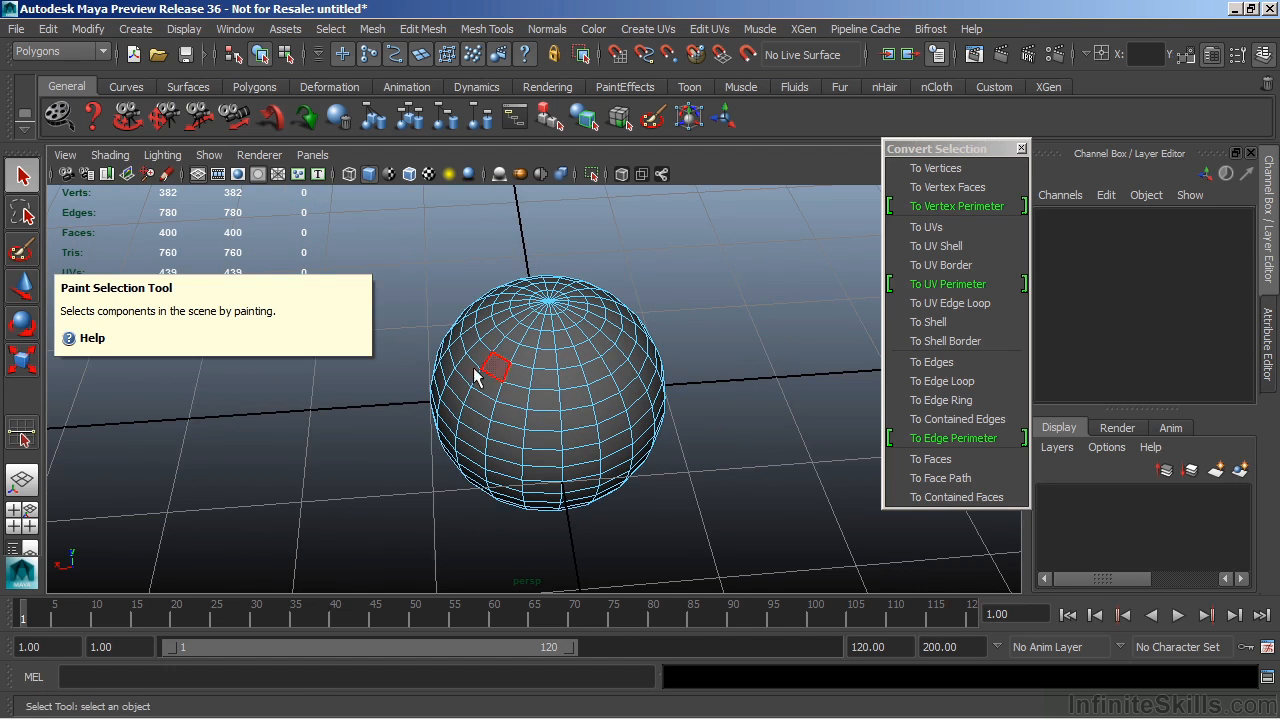
click(22, 250)
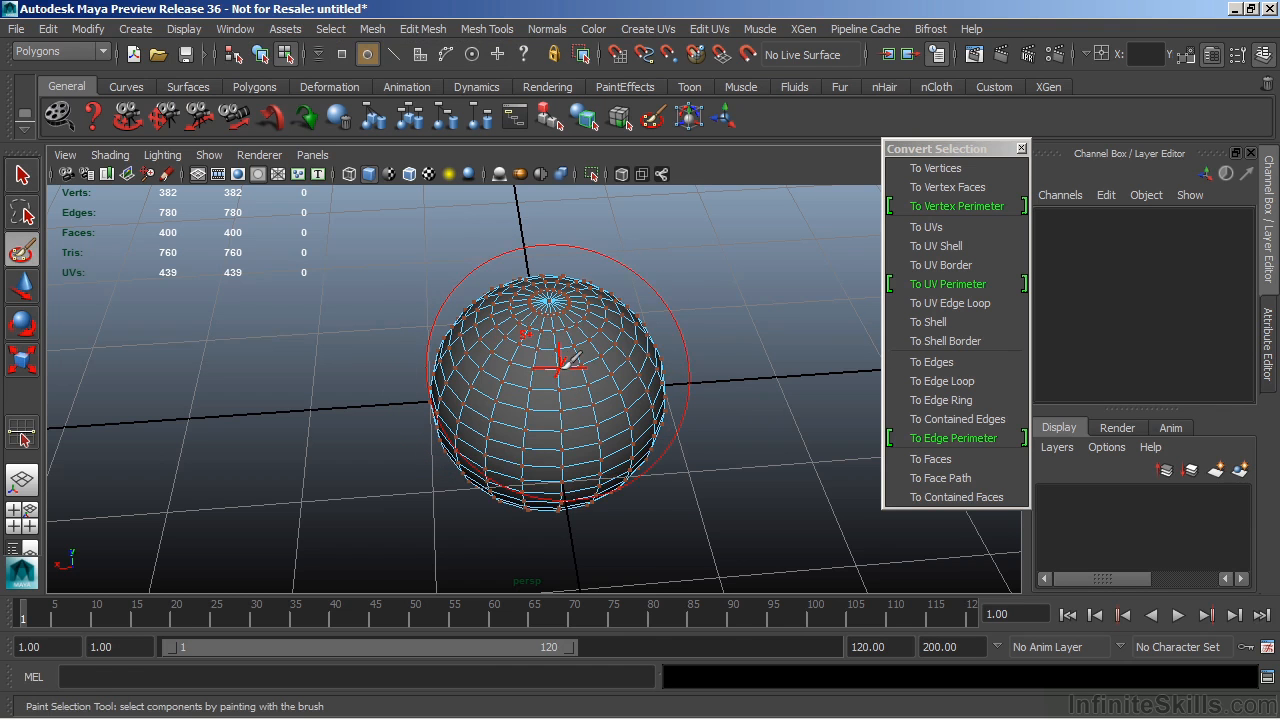
right_drag(578, 350, 578, 284)
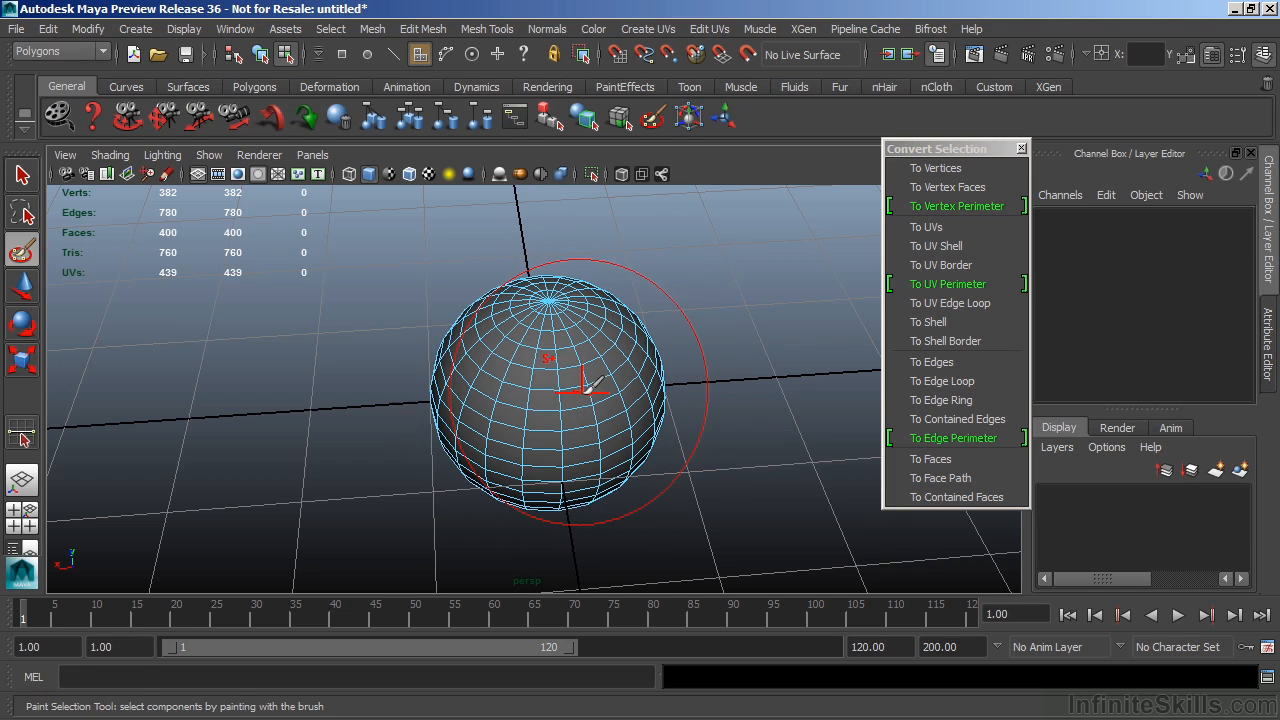
Step: Paint a face selection across the front of the sphere, and paint over it again to deselect those faces
mouse_move(571, 376)
mouse_down()
mouse_move(509, 393)
mouse_move(590, 390)
mouse_move(503, 411)
mouse_up()
mouse_move(639, 445)
alt+mouse_down()
mouse_move(660, 438)
mouse_move(678, 388)
alt+mouse_up()
mouse_move(583, 280)
mouse_down()
mouse_move(555, 290)
mouse_move(550, 311)
mouse_move(614, 386)
mouse_move(600, 288)
mouse_move(520, 295)
mouse_move(530, 405)
mouse_up()
mouse_move(763, 377)
alt+mouse_down()
mouse_move(657, 406)
mouse_move(680, 394)
mouse_move(722, 413)
mouse_move(740, 403)
mouse_move(686, 423)
mouse_move(723, 397)
alt+mouse_up()
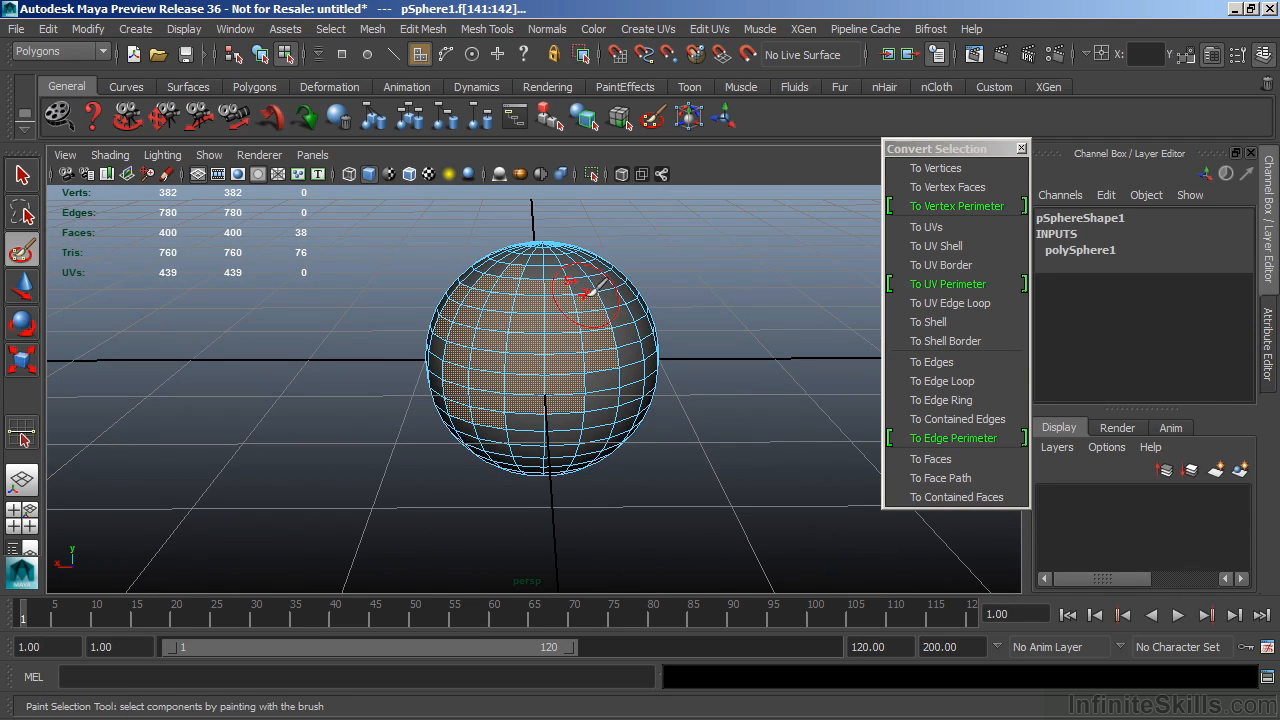
mouse_move(590, 287)
ctrl+mouse_down()
mouse_move(497, 298)
mouse_move(597, 342)
mouse_move(533, 326)
mouse_move(462, 353)
ctrl+mouse_up()
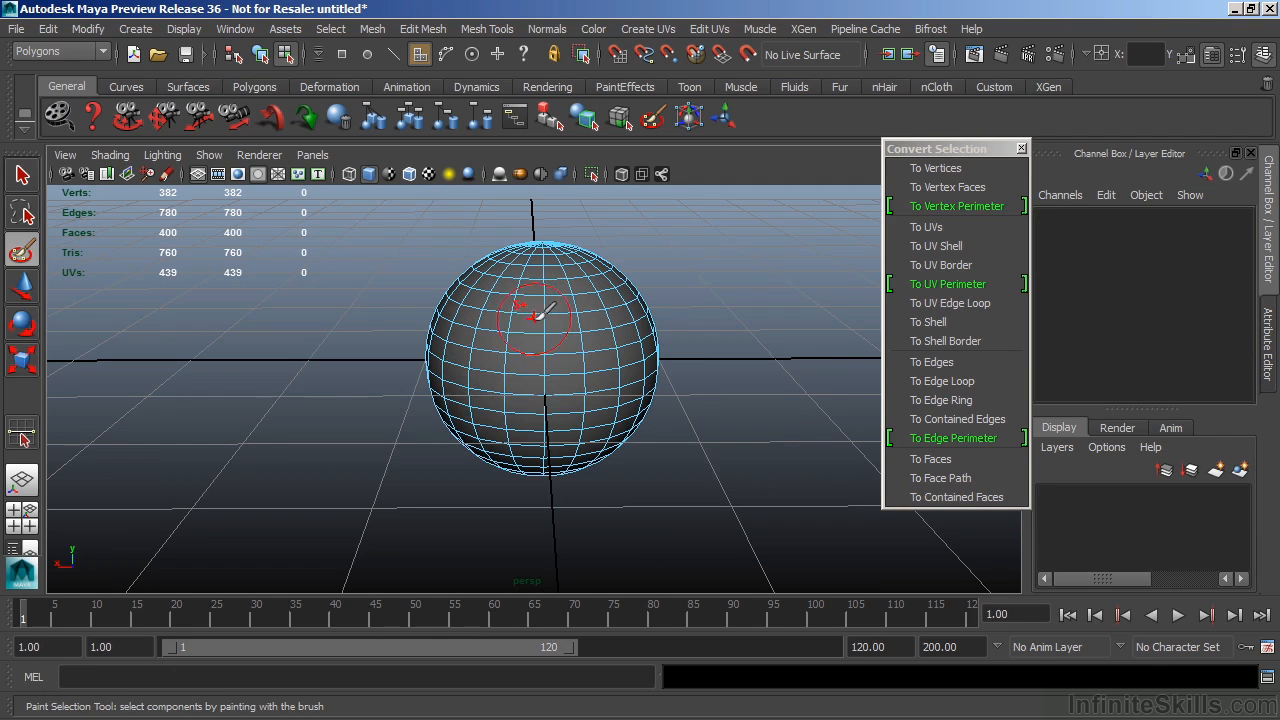
Step: Paint-select a few patches of faces on the sphere's front, and paint-select vertices there in vertex mode
mouse_move(545, 318)
mouse_down()
mouse_move(551, 363)
mouse_move(505, 428)
mouse_move(560, 355)
mouse_move(520, 365)
mouse_move(490, 335)
mouse_move(585, 355)
mouse_up()
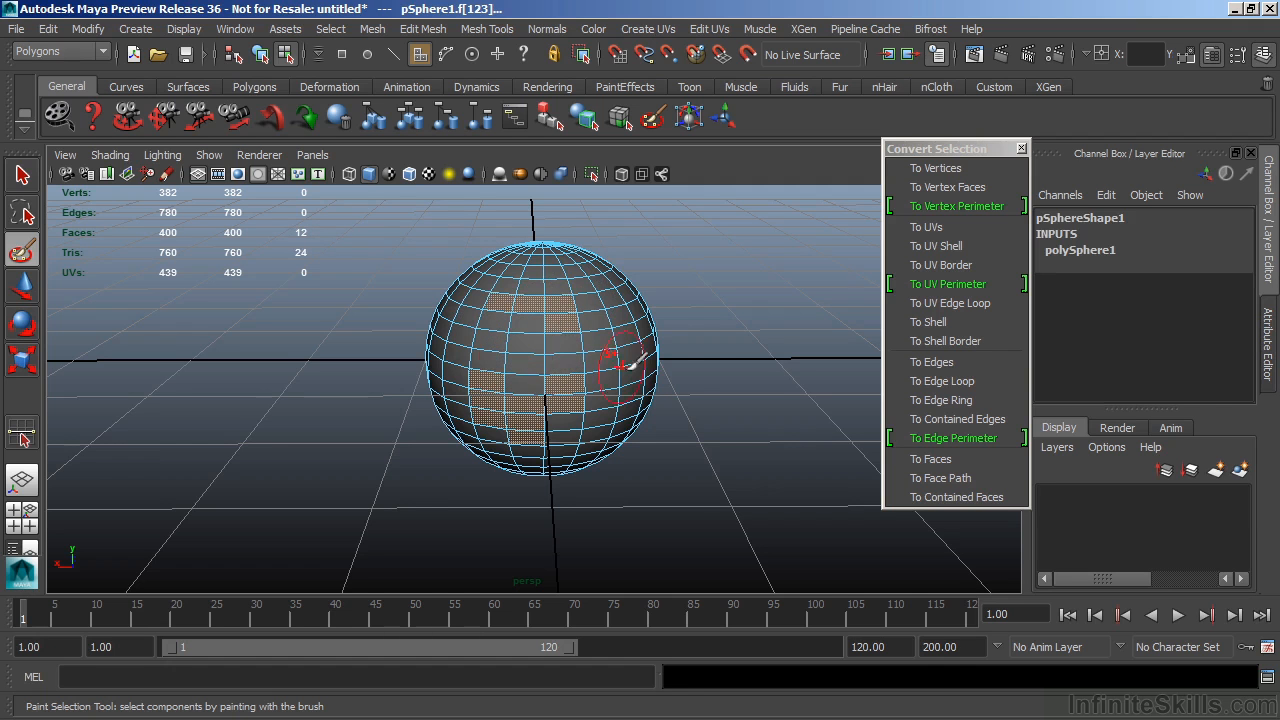
right_drag(607, 318, 567, 318)
mouse_move(557, 316)
mouse_down()
mouse_move(505, 420)
mouse_move(502, 353)
mouse_up()
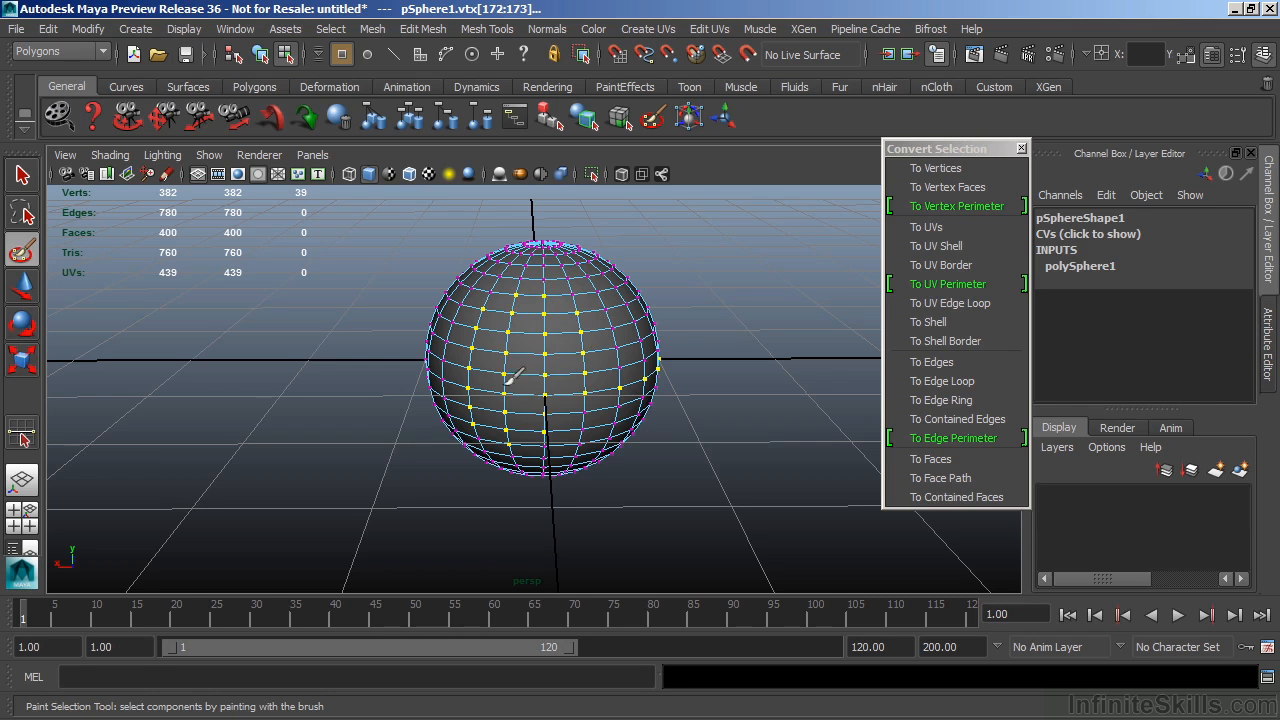
Step: Switch the Paint Selection Tool to edge mode and paint away selected edges across the sphere's front
right_drag(545, 288, 557, 220)
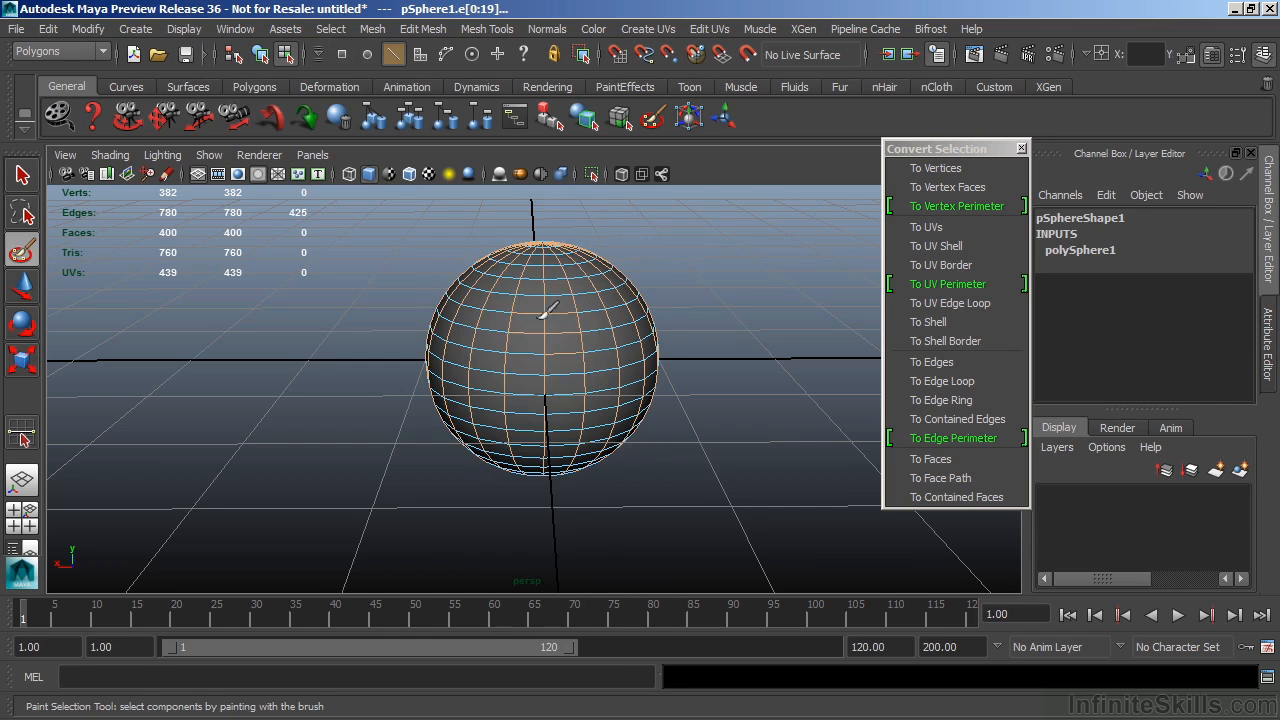
ctrl+drag(565, 329, 578, 385)
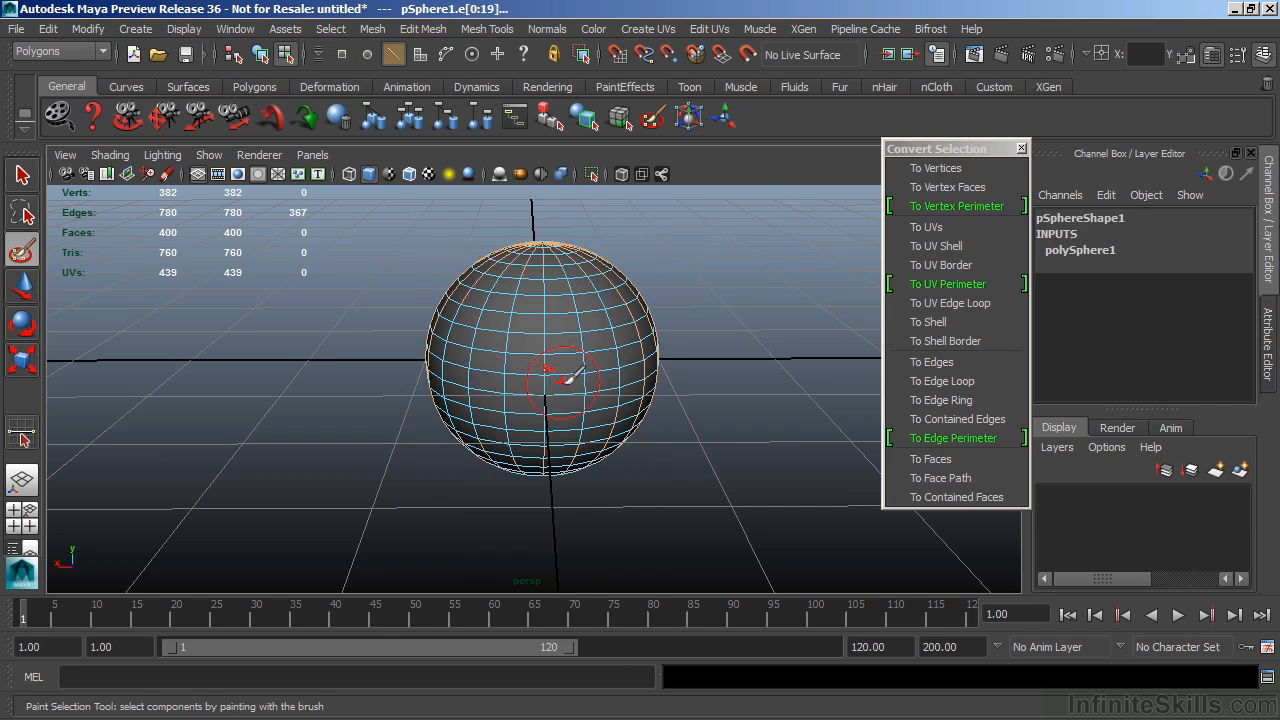